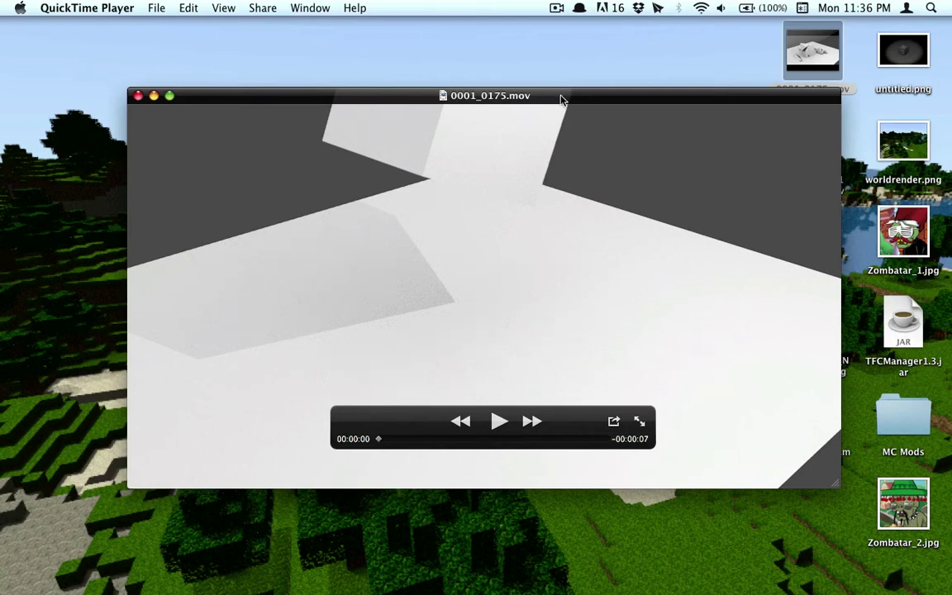
Play the rendered preview video 0001_0175.mov, pause it and quit the player
left_click(499, 423)
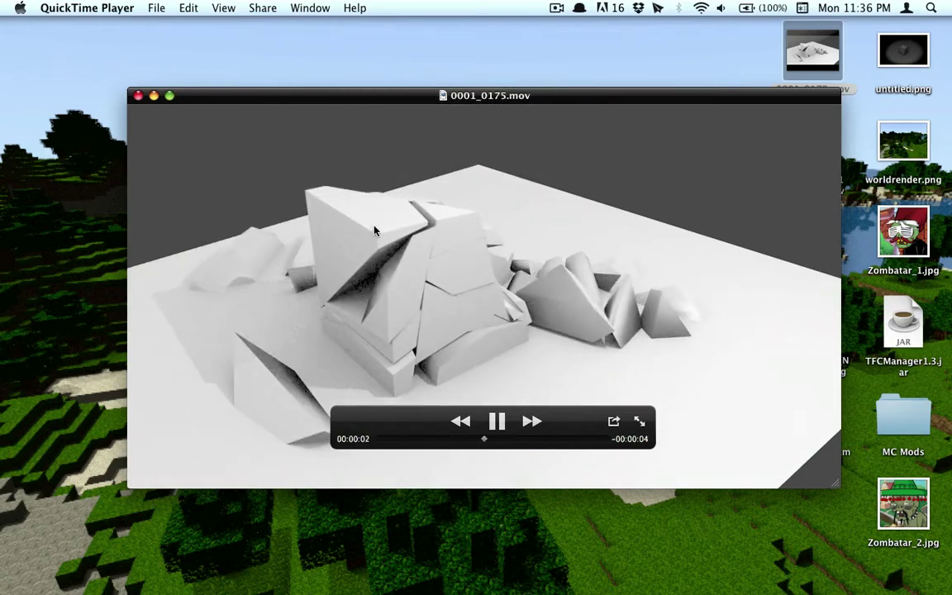
left_click(495, 422)
key("super+q")
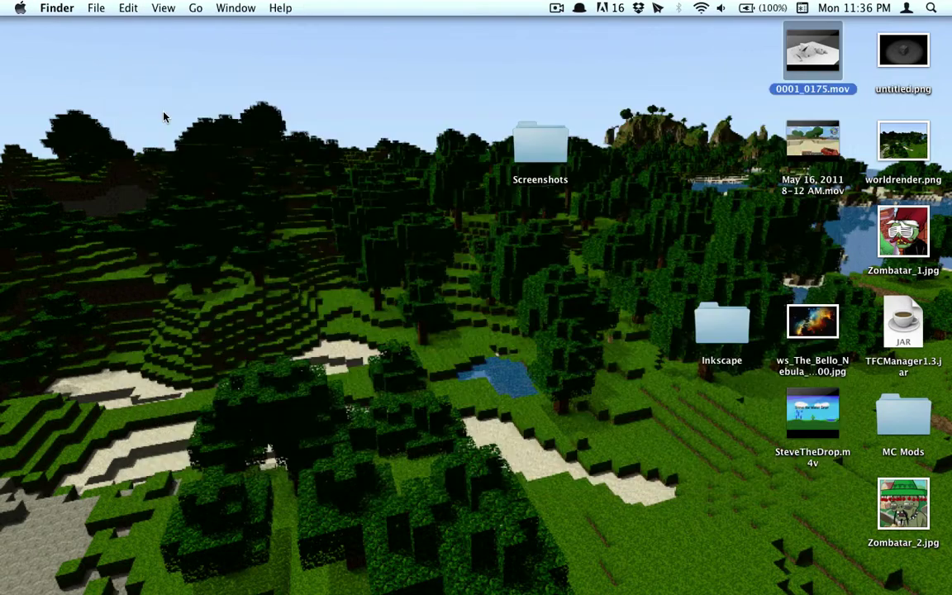
Switch to Blender and dismiss its splash screen to reach the default cube scene
key("alt+space")
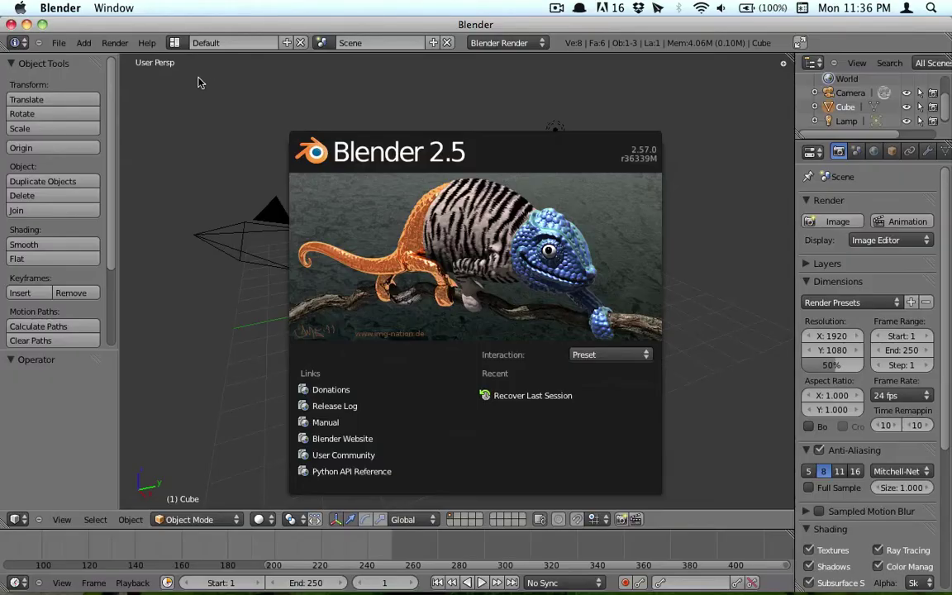
left_click(201, 83)
scroll(201, 83, "up", 2)
scroll(205, 91, "up", 2)
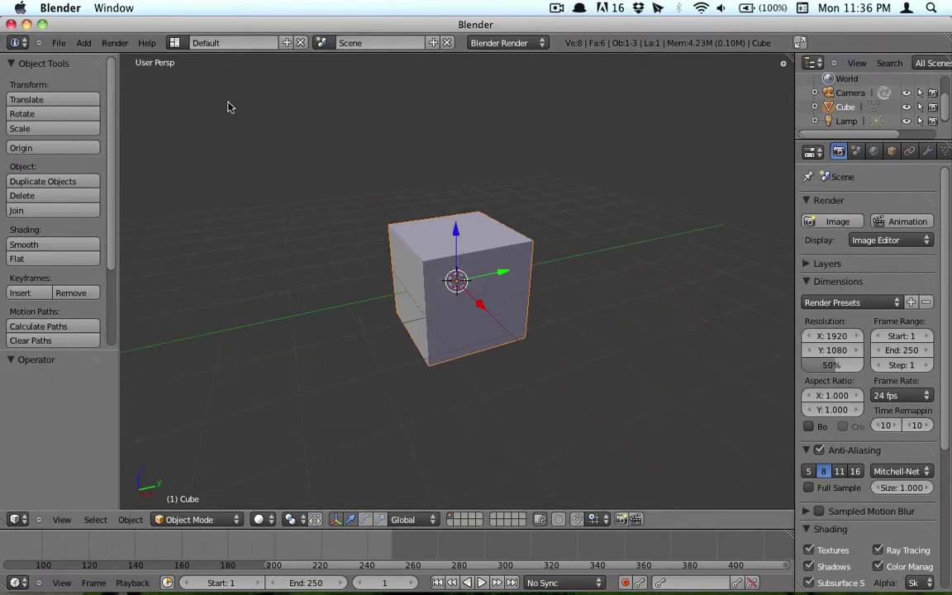
Open the user preferences and show the add-ons in the Object category
left_click(59, 44)
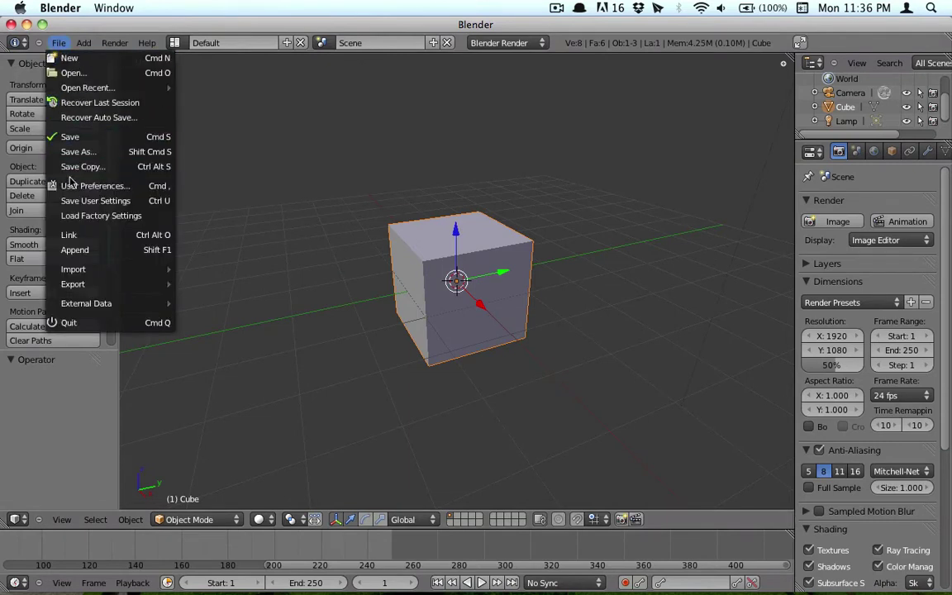
left_click(60, 44)
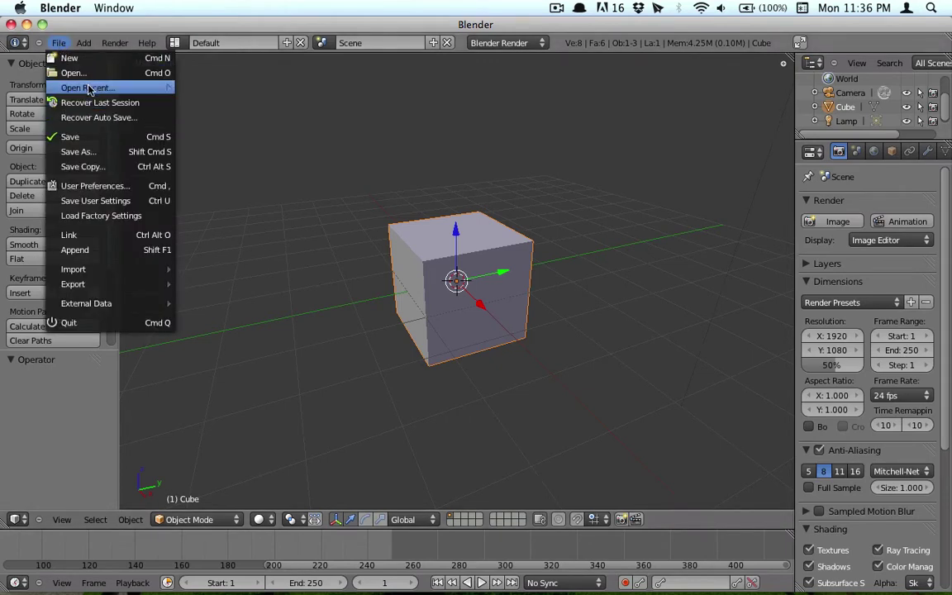
mouse_move(89, 88)
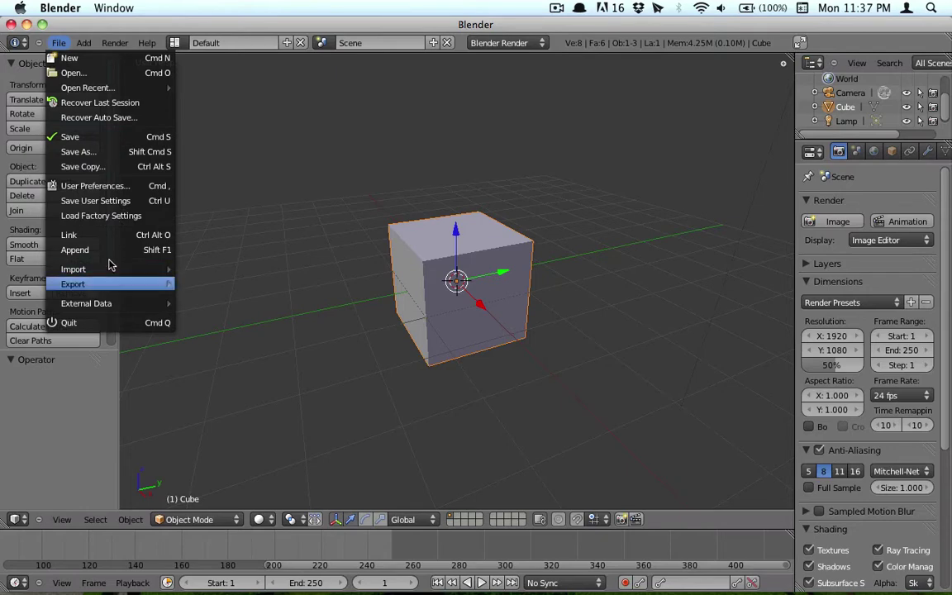
left_click(62, 45)
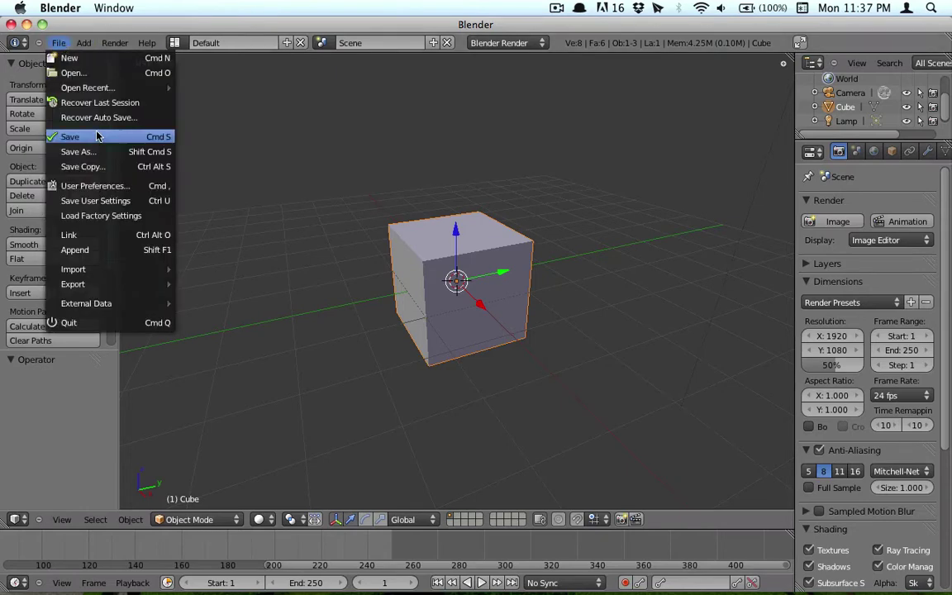
left_click(106, 187)
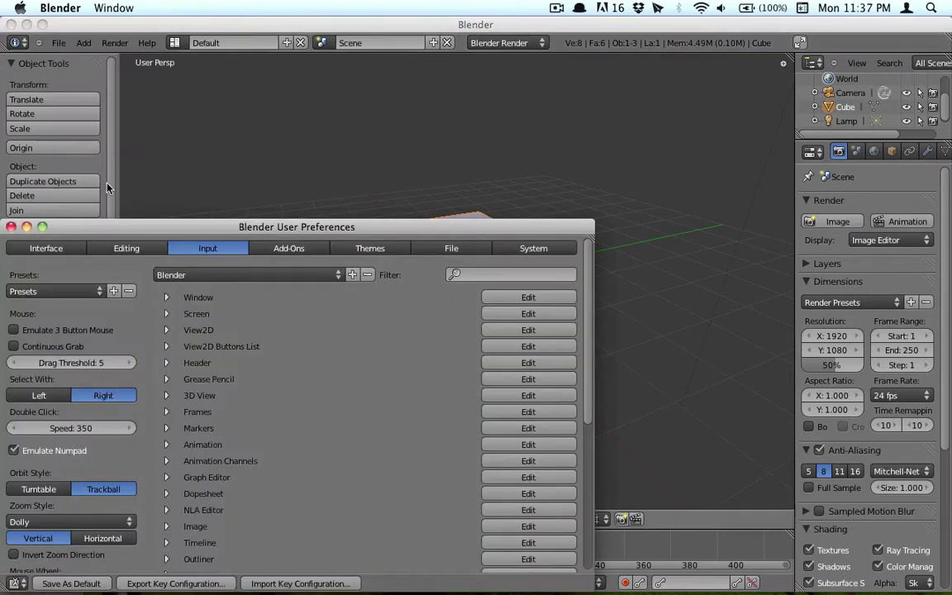
left_click(288, 248)
left_click_drag(308, 226, 442, 53)
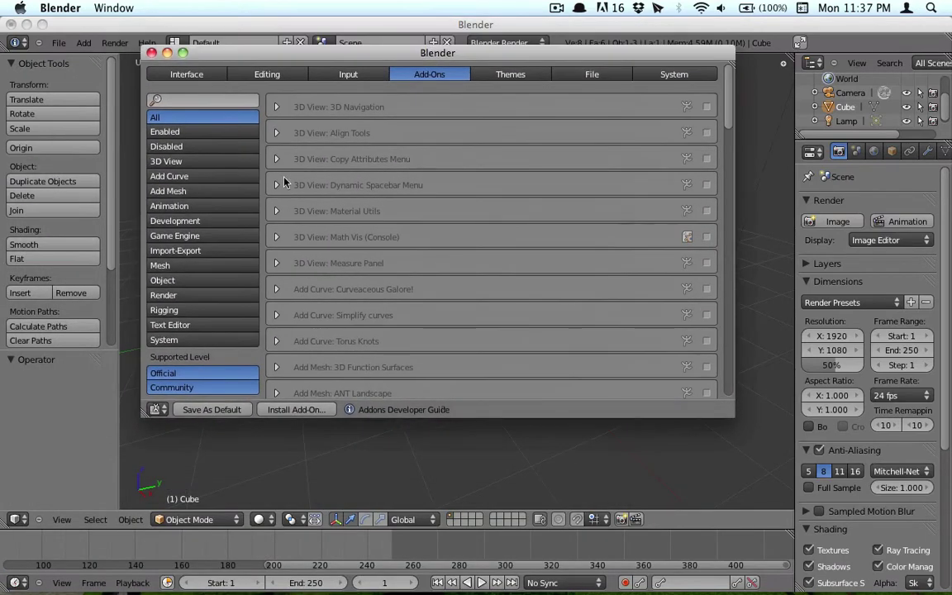
left_click(200, 278)
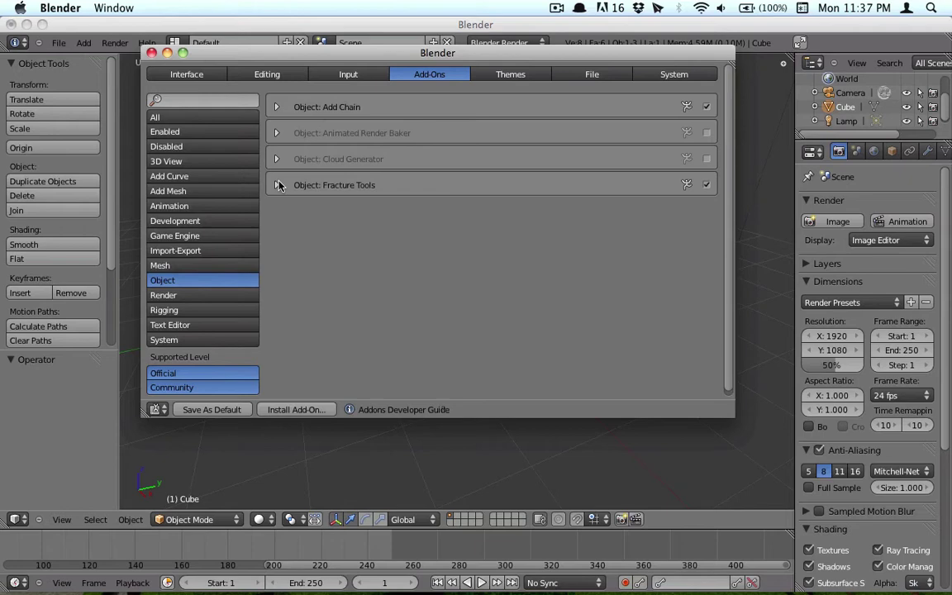
Ensure the Object: Fracture Tools add-on is enabled and close the preferences window
left_click(278, 185)
left_click(277, 185)
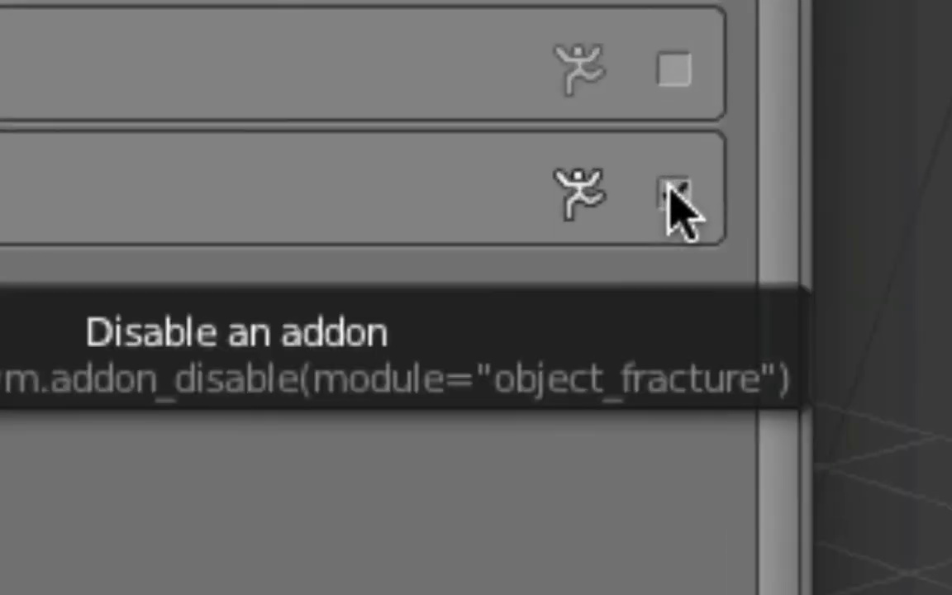
left_click(672, 192)
left_click(673, 192)
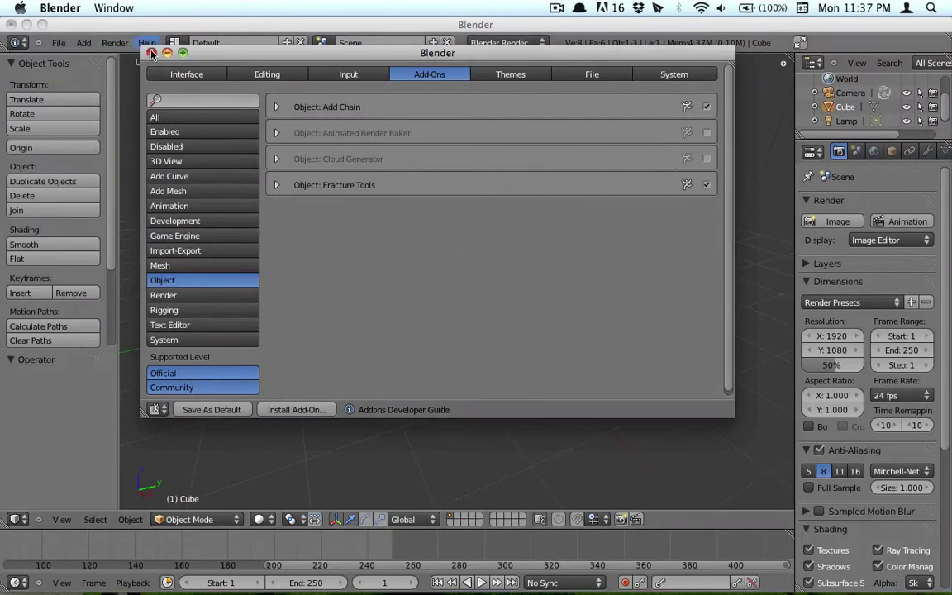
left_click(151, 55)
Delete the default cube from the scene, working in the right orthographic view
scroll(503, 315, "down", 5)
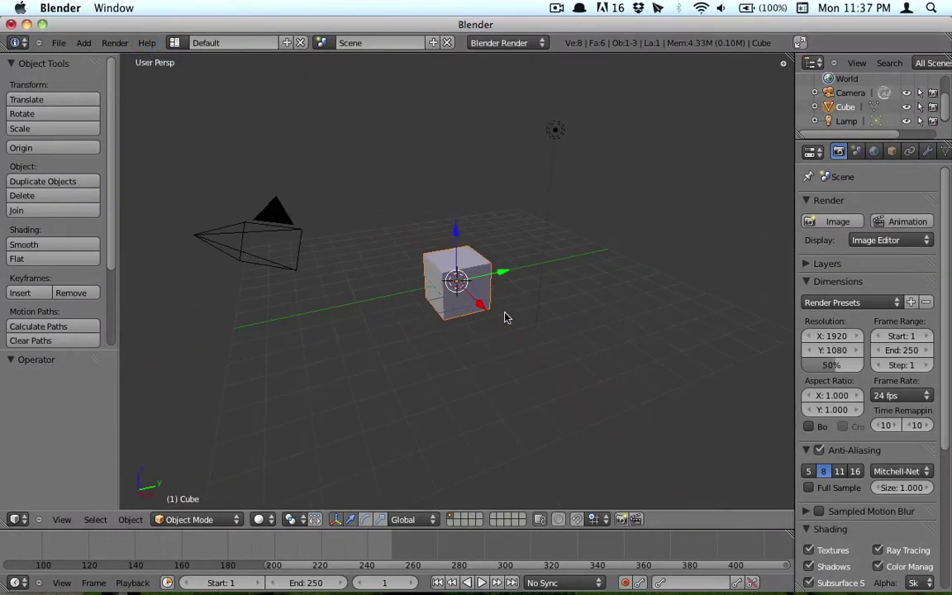
scroll(506, 317, "up", 5)
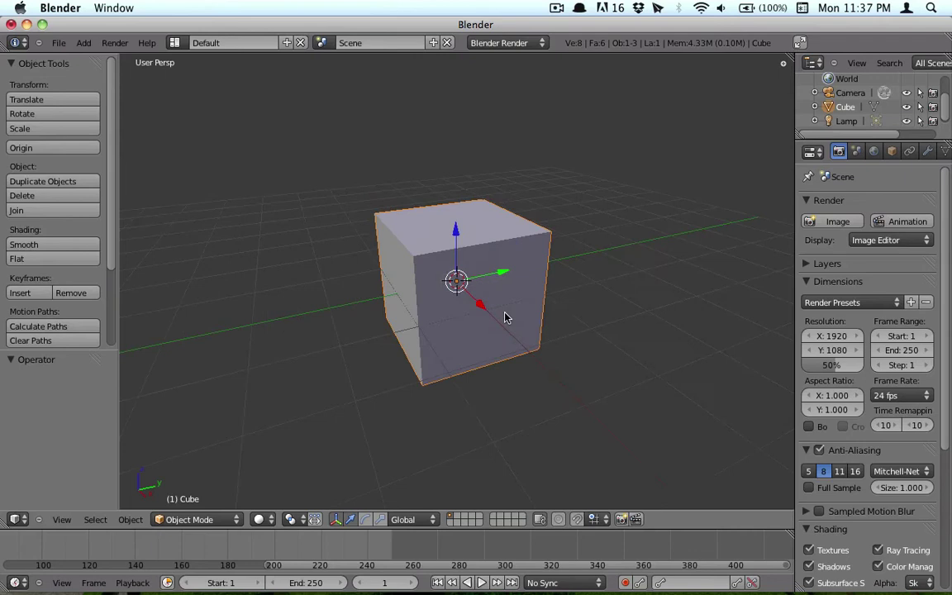
key("KP_3")
key("KP_5")
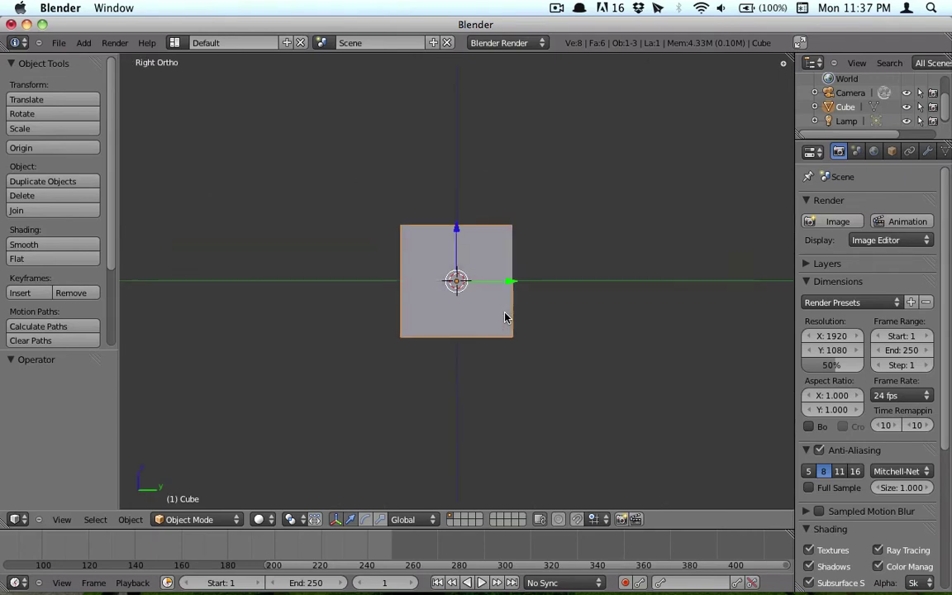
key("x")
left_click(455, 242)
Add a mesh plane at the origin and scale it by 10 as the ground
key("shift+a")
mouse_move(459, 239)
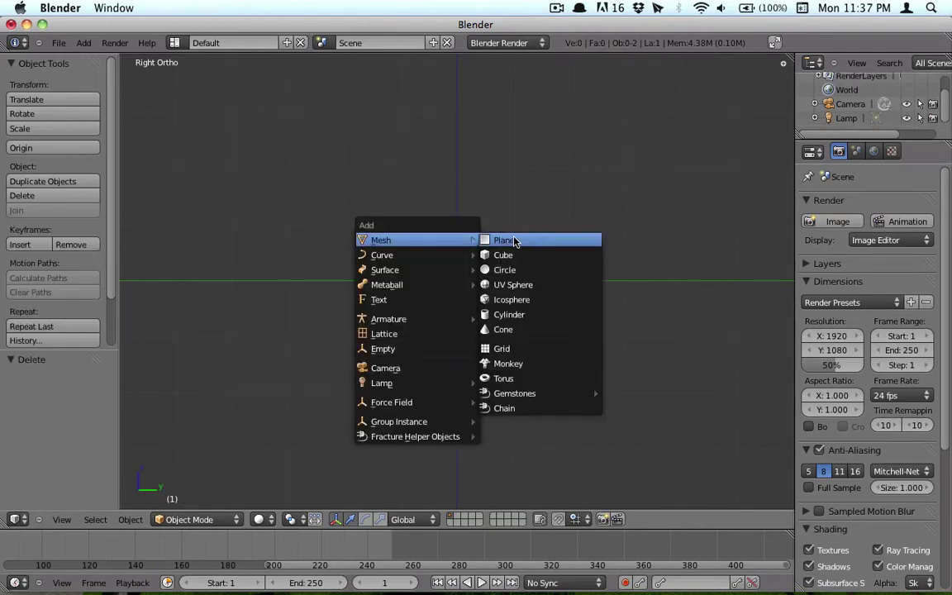
left_click(519, 240)
key("KP_7")
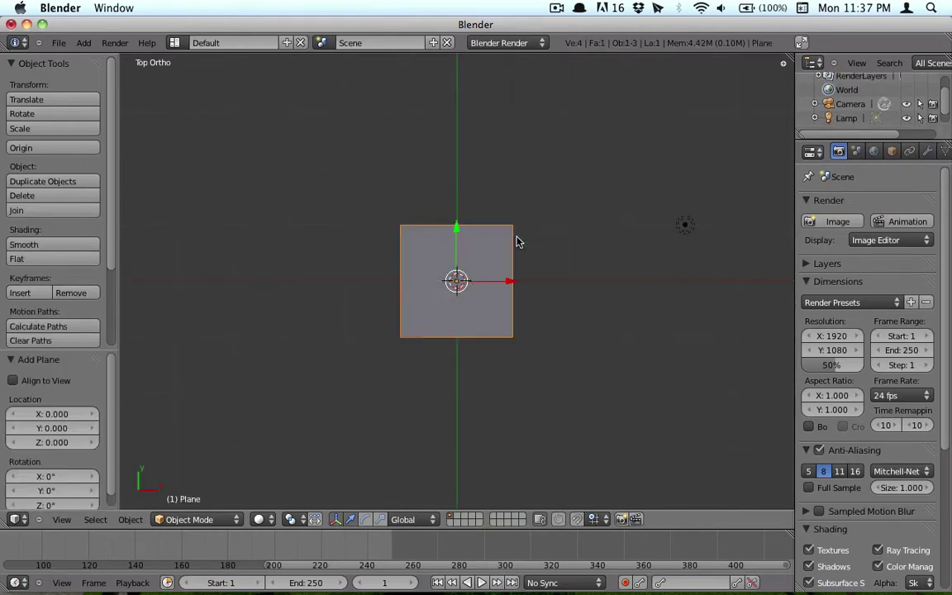
scroll(518, 241, "down", 3)
type("s10")
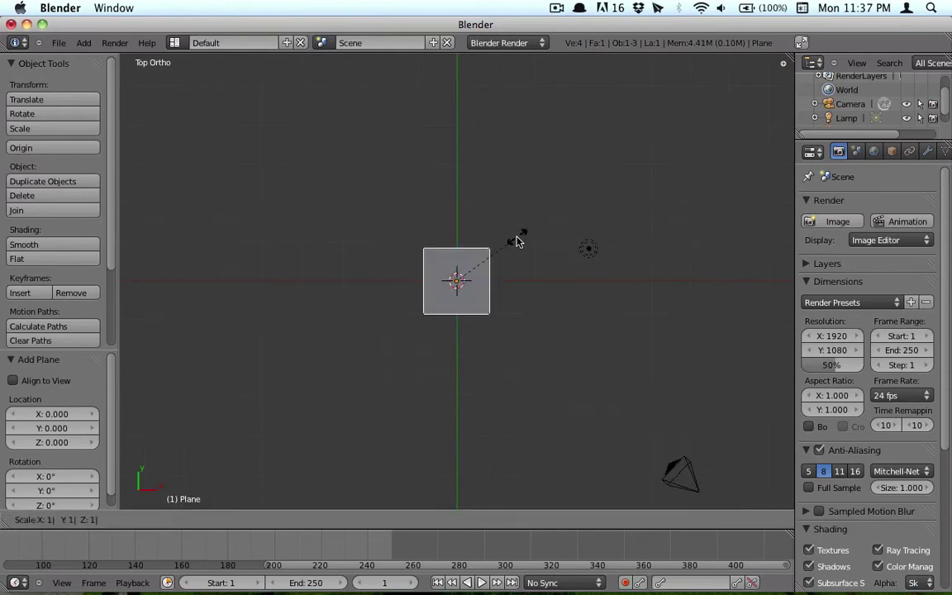
key("Return")
scroll(516, 240, "down", 5)
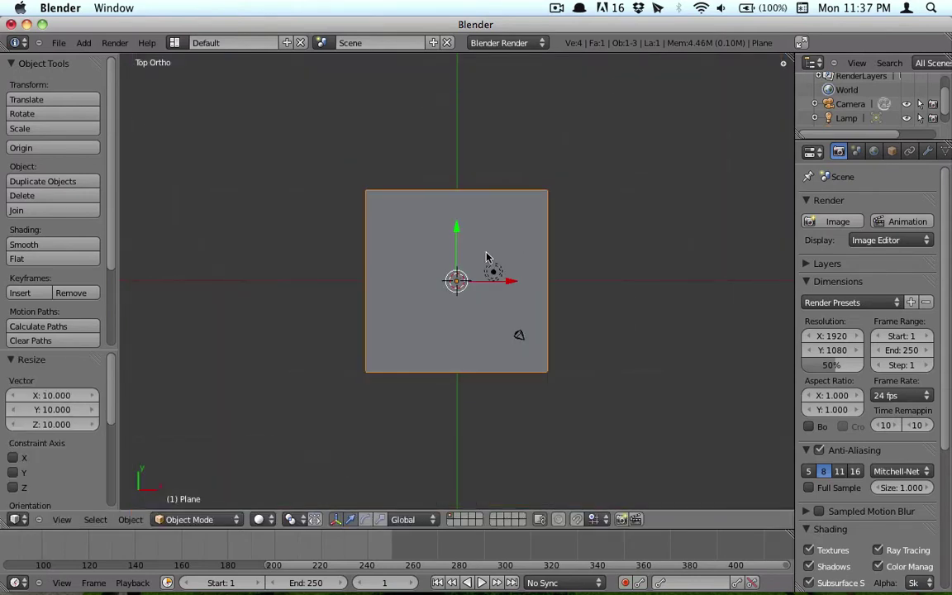
scroll(482, 260, "down", 2)
scroll(482, 261, "up", 12)
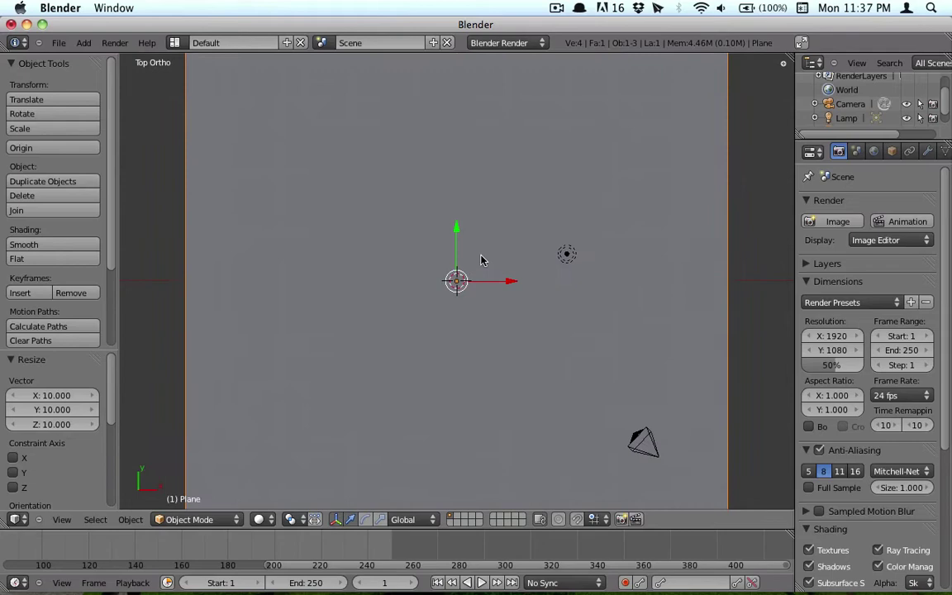
Add a mesh cube at the origin and raise it 2 units along Z above the plane
middle_click_drag(482, 261, 473, 118)
key("shift+a")
left_click(513, 130)
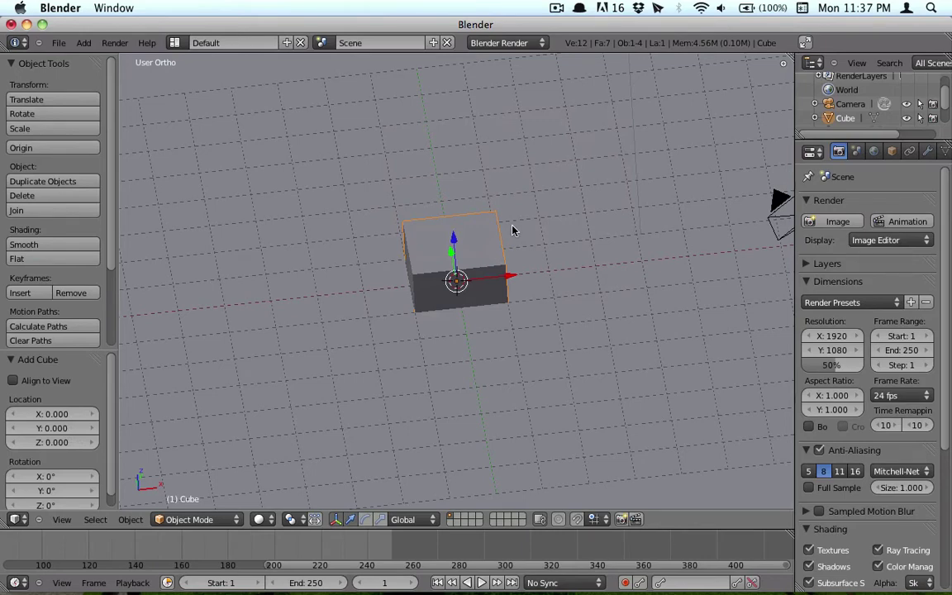
key("KP_3")
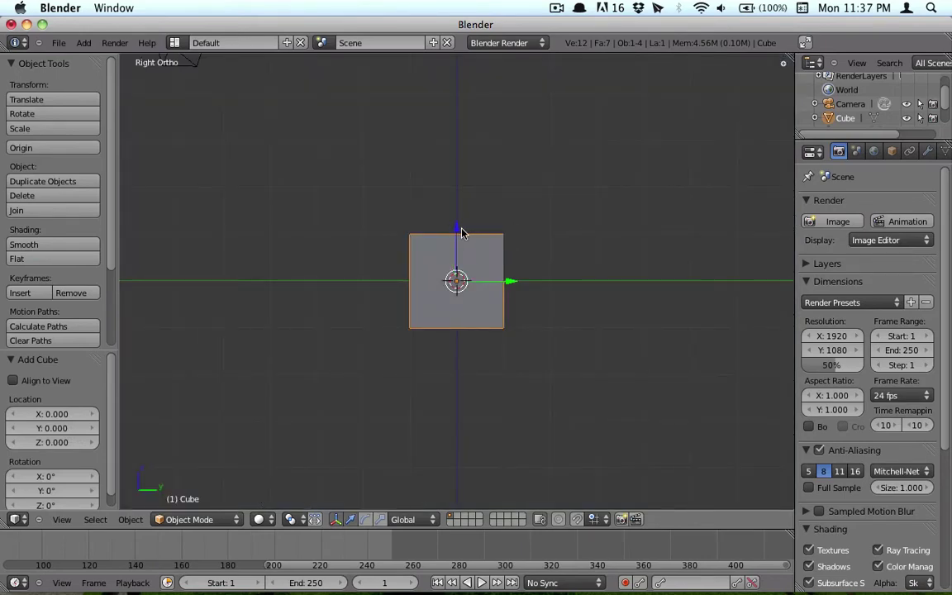
left_click_drag(462, 233, 445, 140)
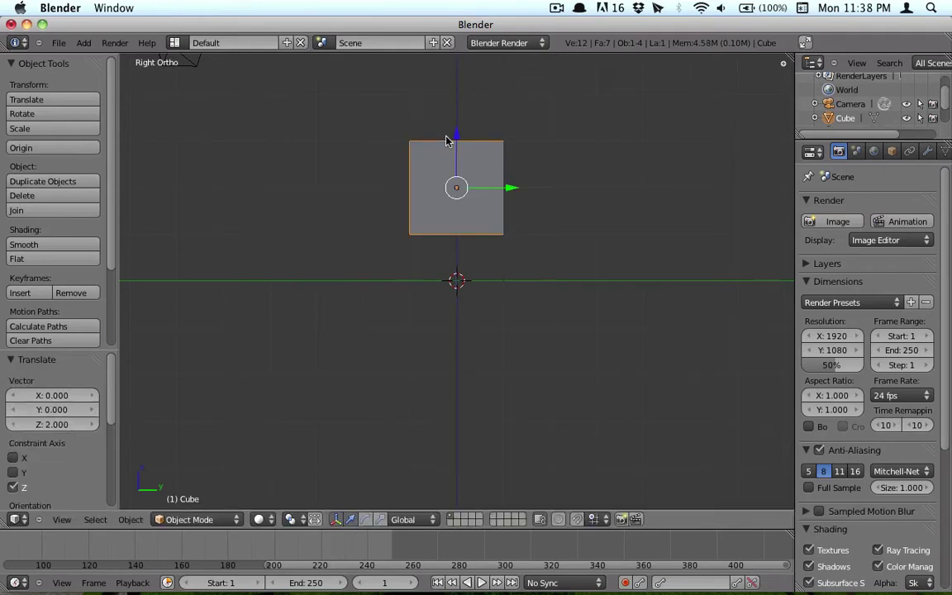
In Edit Mode, scale the cube's whole mesh to 0.3 along the global Y axis
key("Tab")
key("s")
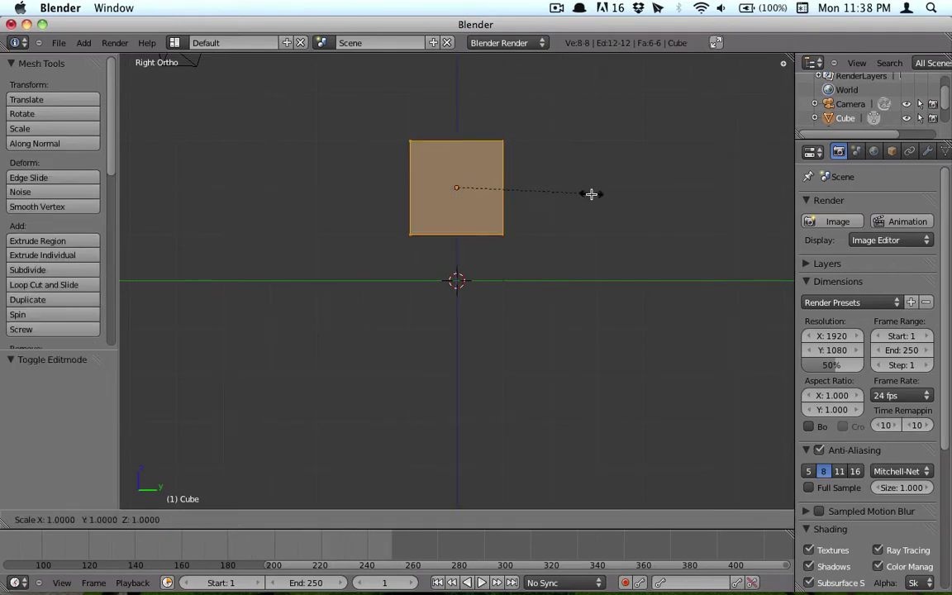
key("x")
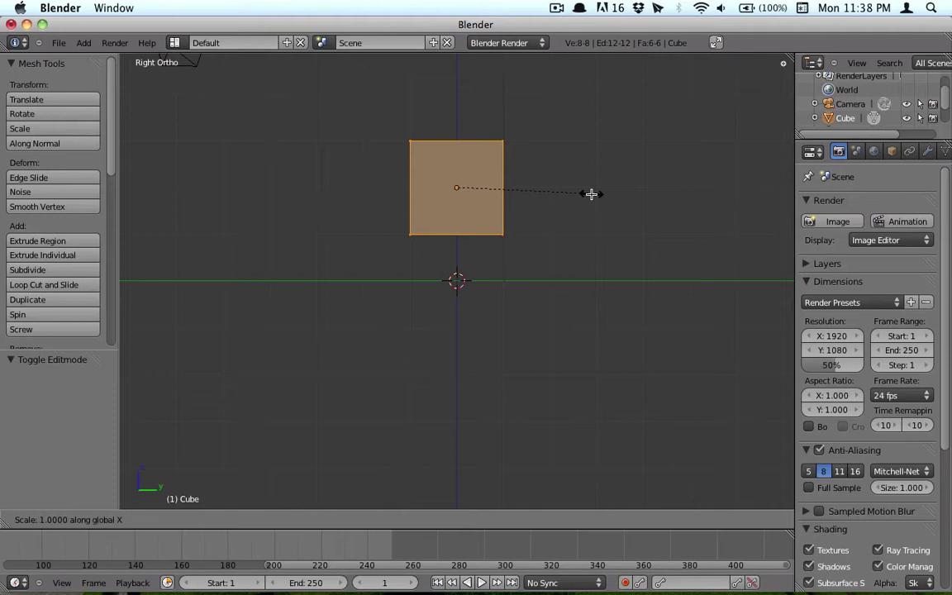
key("x")
key("y")
key("ctrl")
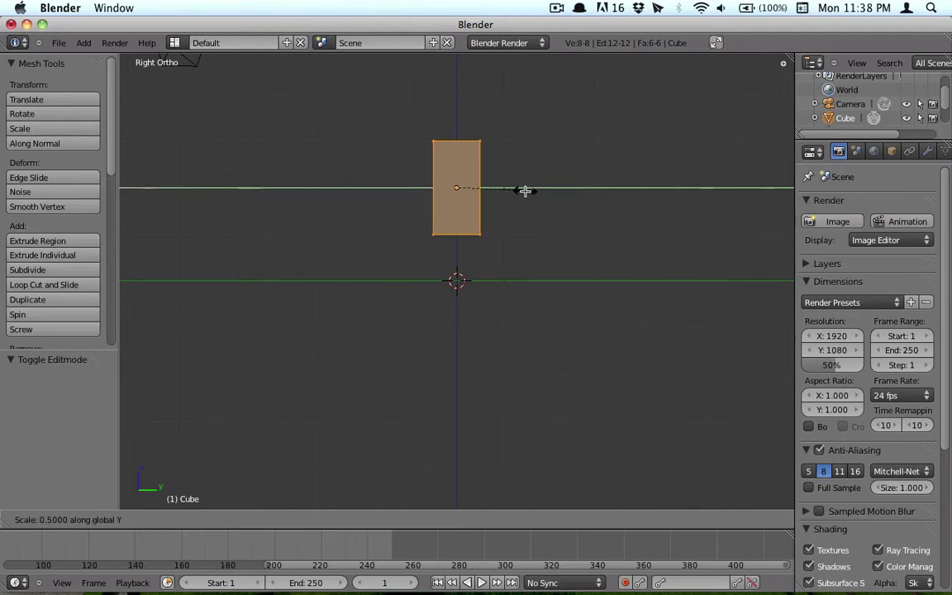
left_click(495, 185)
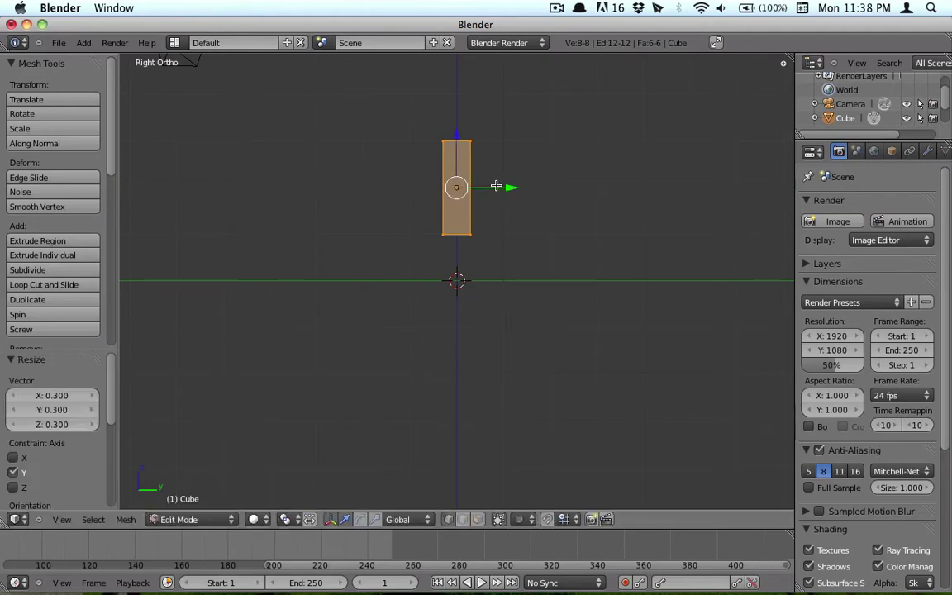
Scale the thinned mesh by 1.8 along the global X axis in top view, and return to Object Mode in the camera view
key("KP_7")
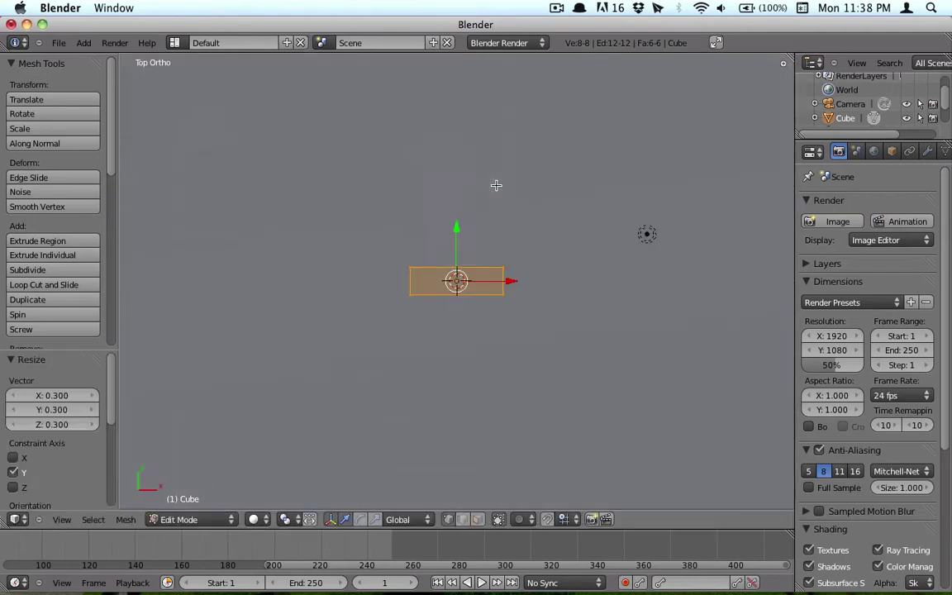
key("s")
key("x")
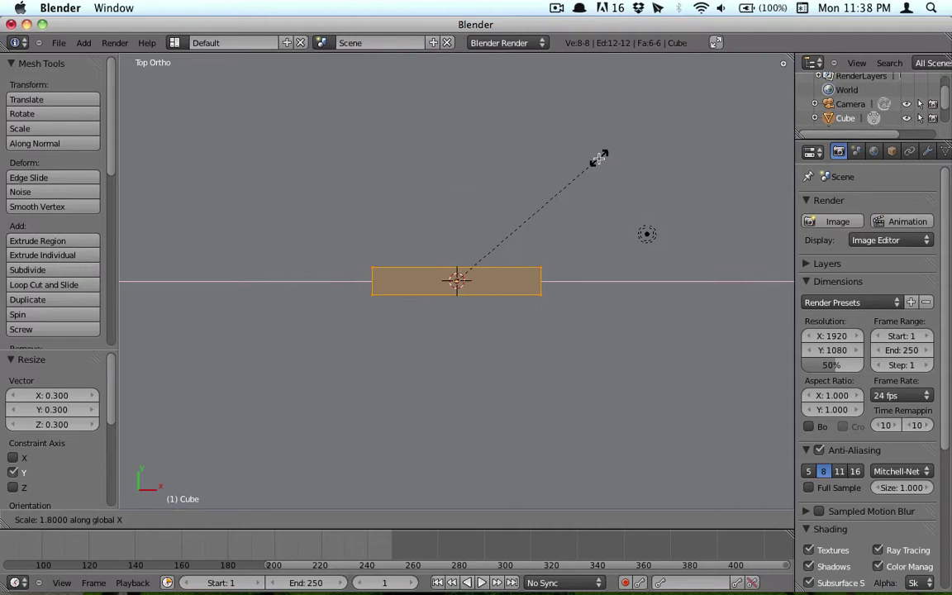
left_click(599, 158)
key("KP_0")
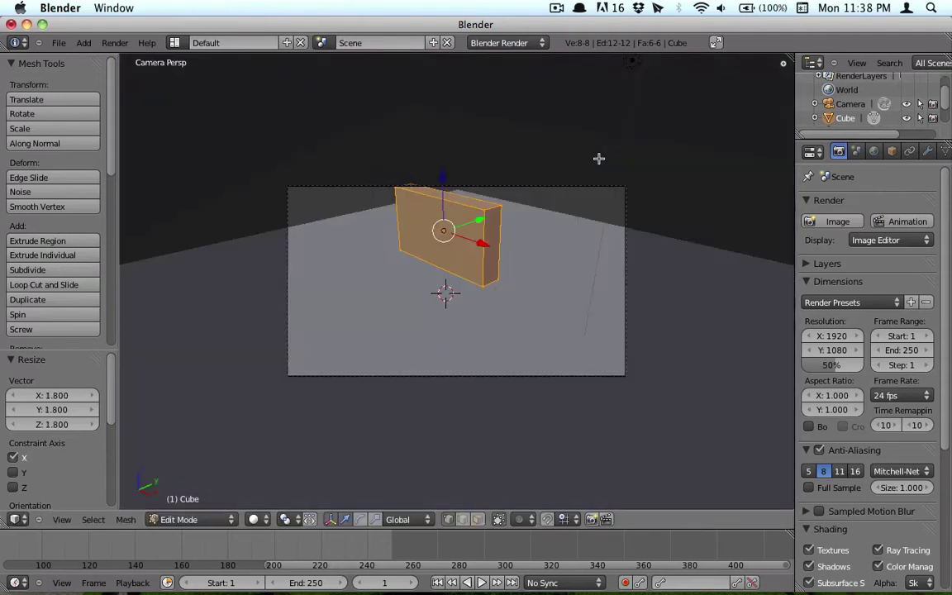
key("Tab")
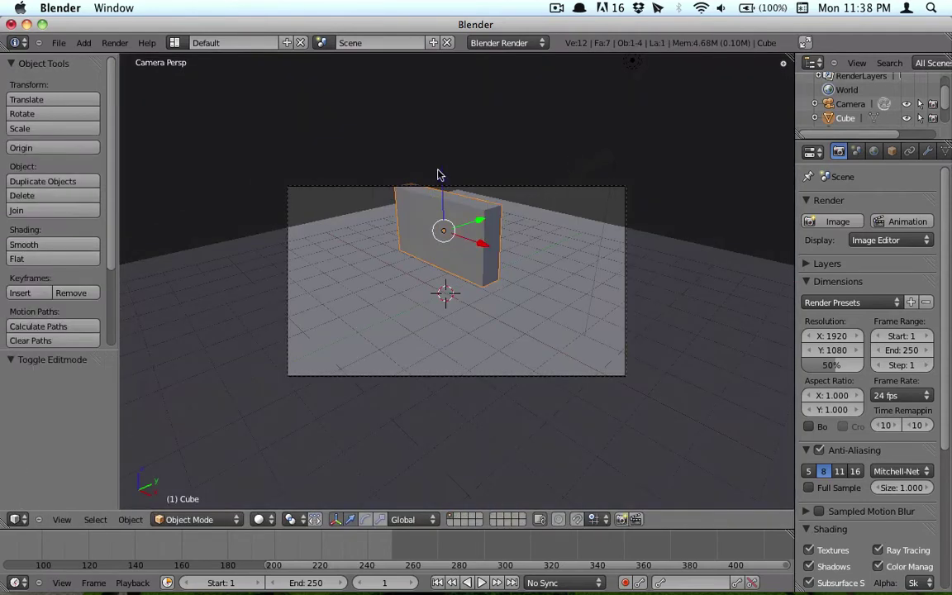
Move the camera back and up to X 9.722, Y -9.388, Z 7.025 and fit the camera frame to the viewport
left_click_drag(440, 178, 445, 188)
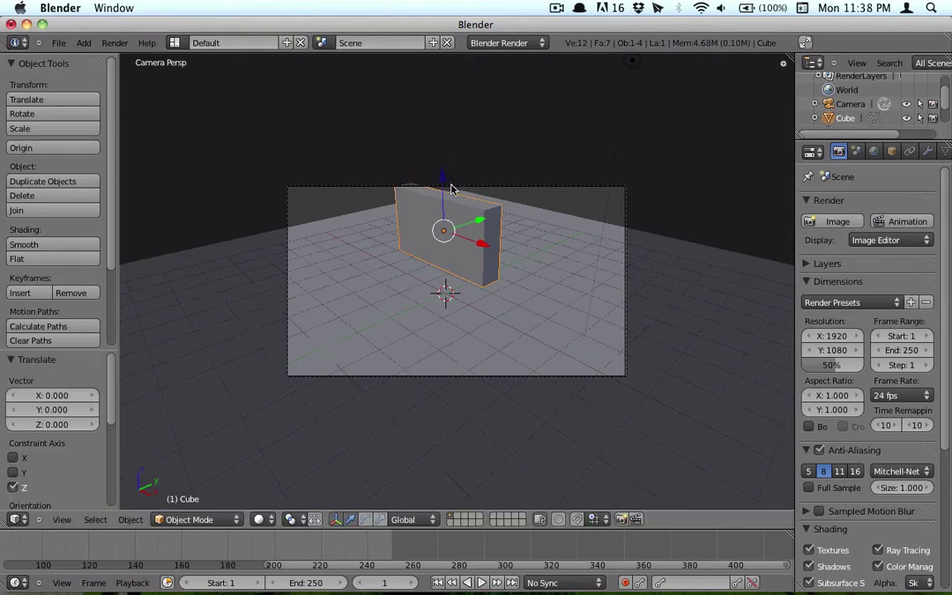
right_click(496, 190)
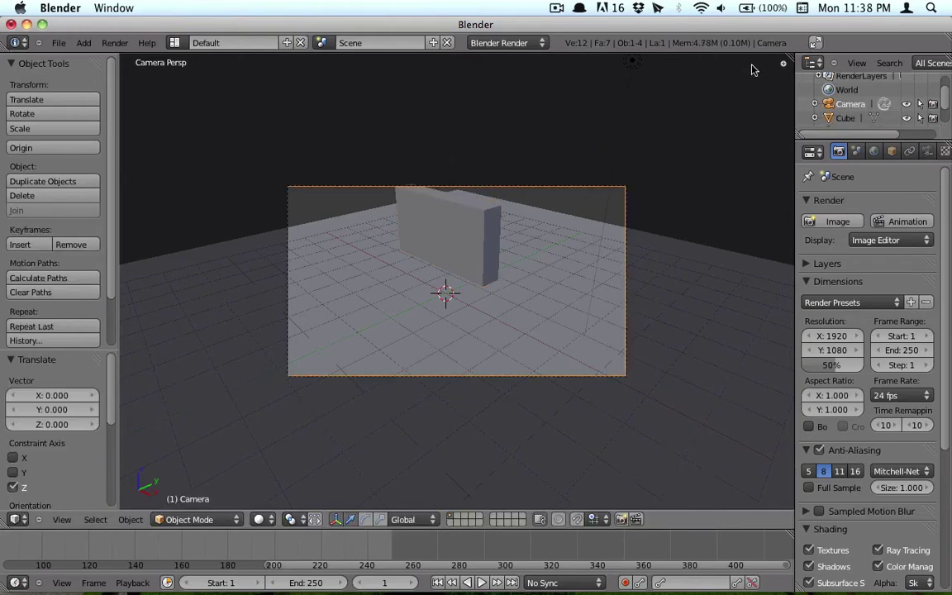
left_click(781, 64)
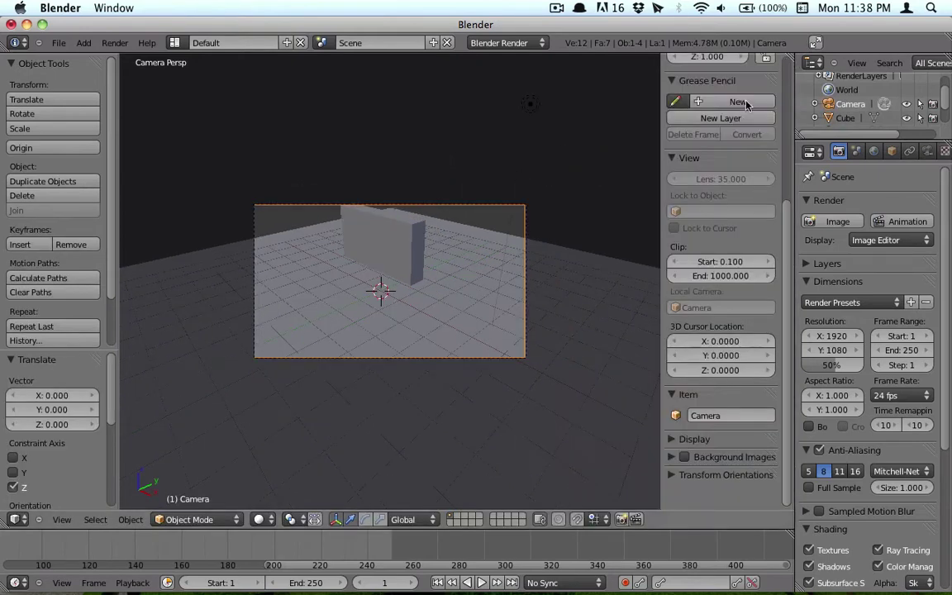
scroll(727, 116, "up", 1)
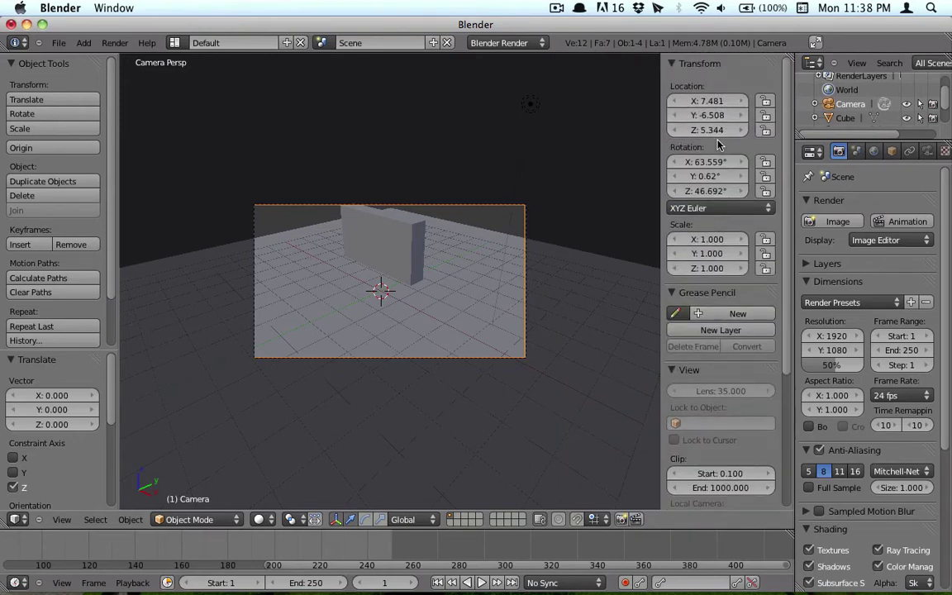
left_click_drag(714, 129, 742, 95)
key("Home")
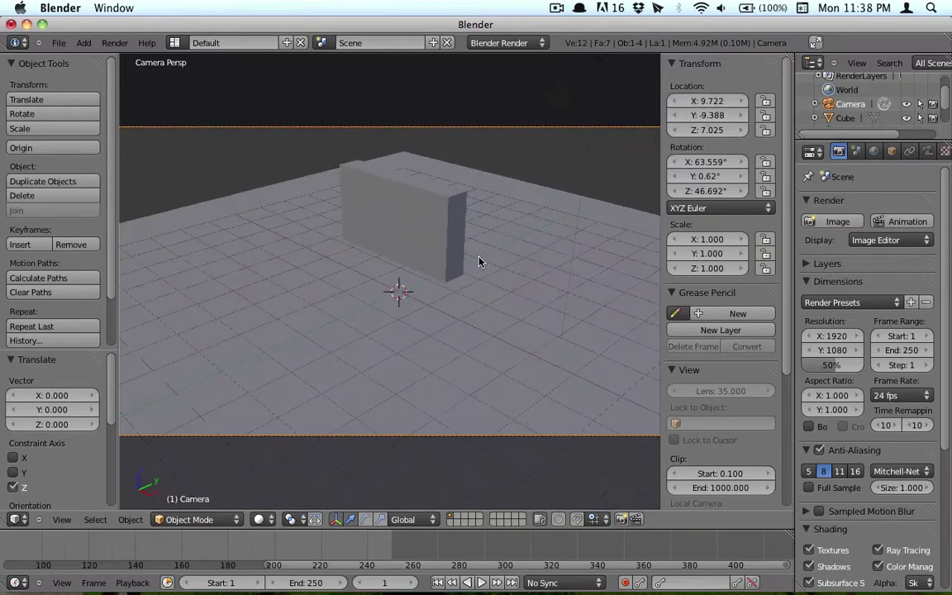
Switch the render engine from Blender Render to Blender Game
key("shift+z")
key("shift+z")
left_click(496, 42)
left_click(496, 74)
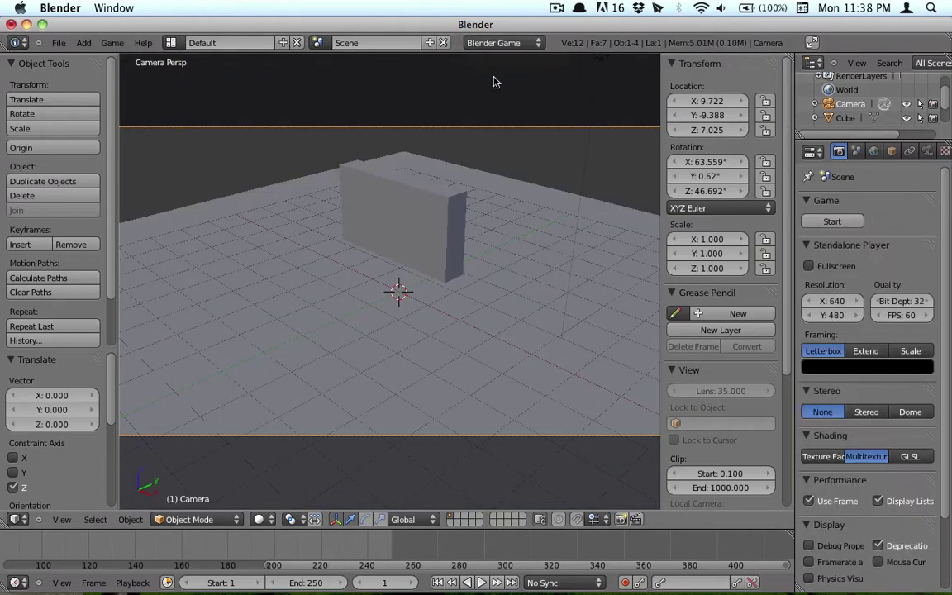
Select the lamp and move it by -8 units along X and -6 units along Y in top view
scroll(500, 181, "down", 5)
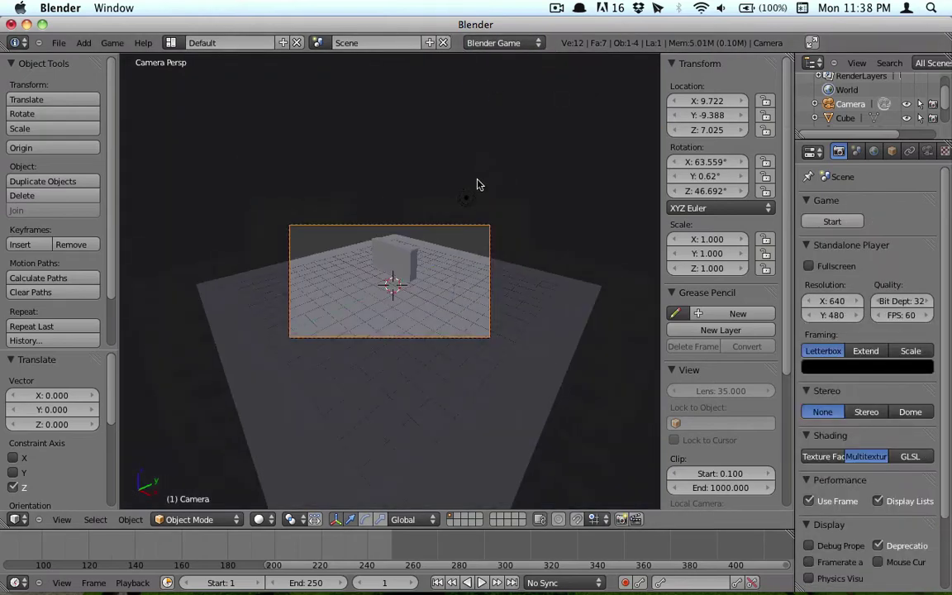
right_click(465, 198)
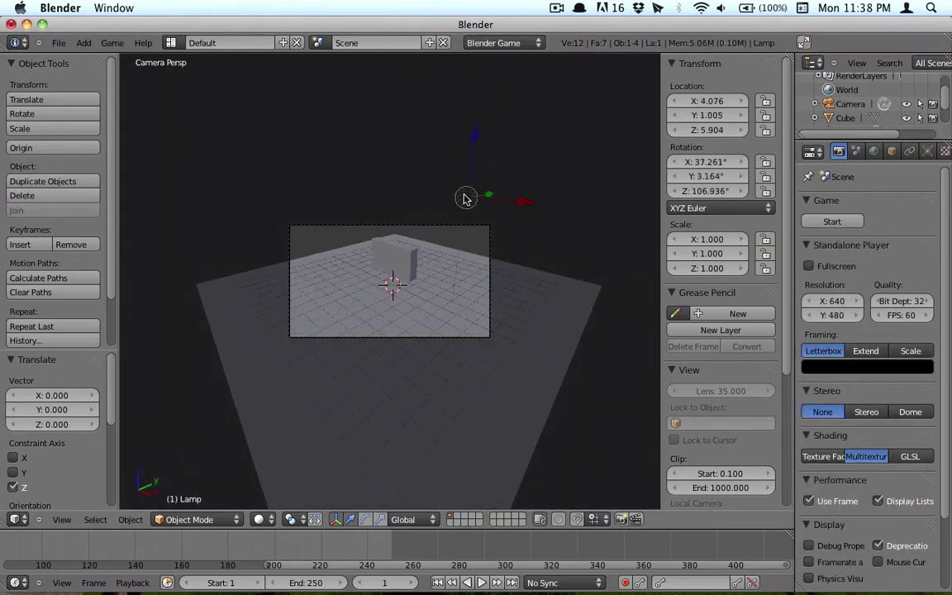
key("KP_1")
key("KP_7")
key("h")
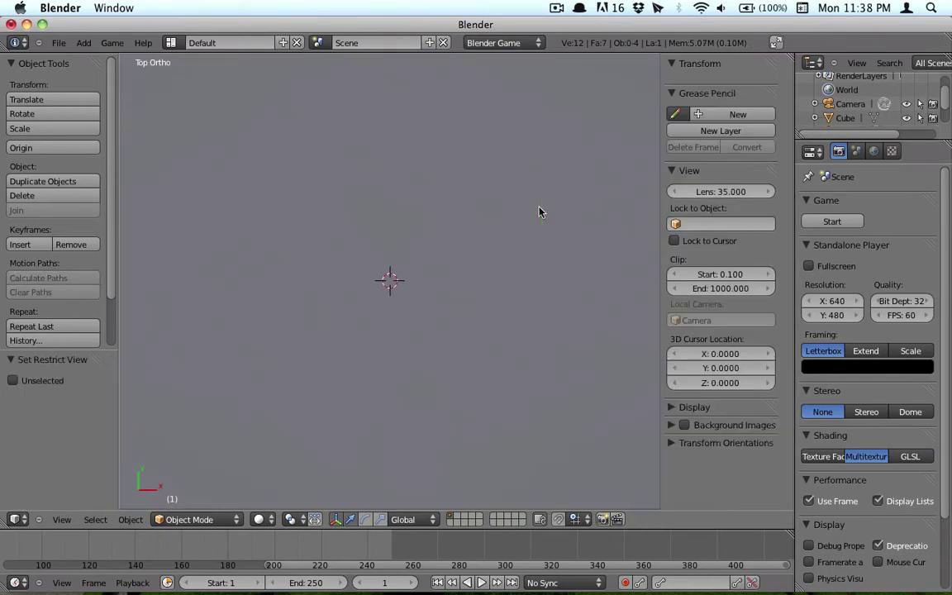
key("alt+h")
key("g")
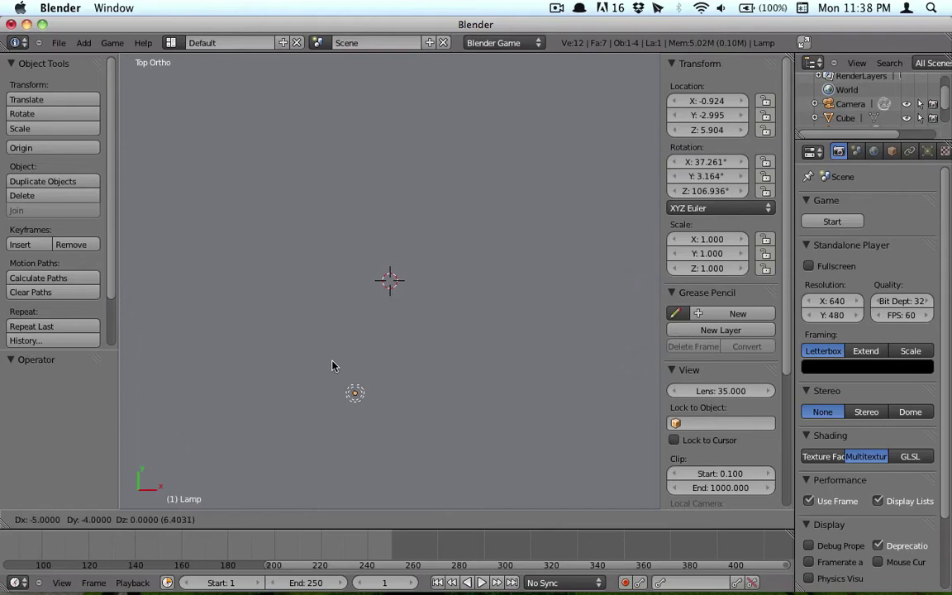
left_click(238, 443)
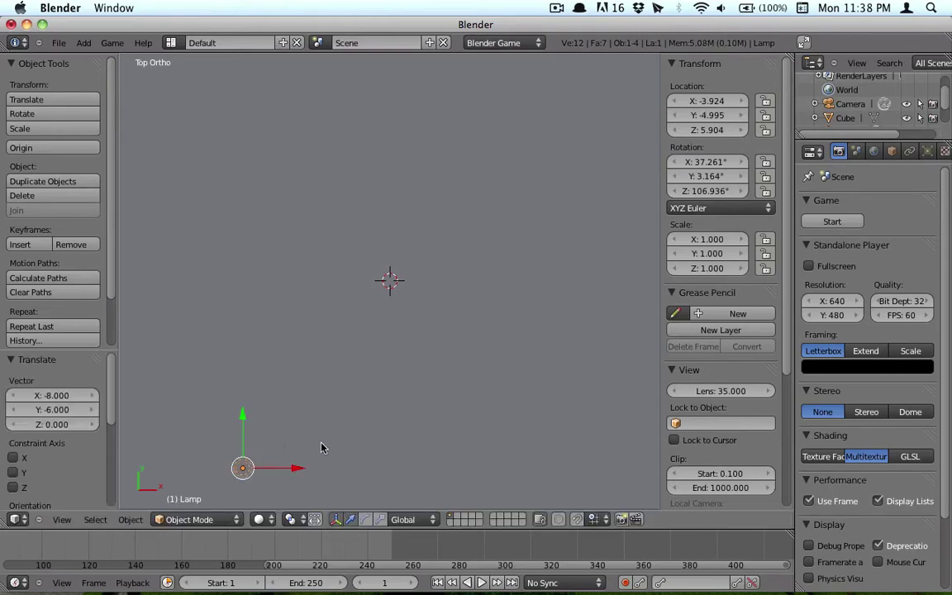
Run the game preview from the camera view to check the lighting on the block, and stop it
key("KP_0")
key("p")
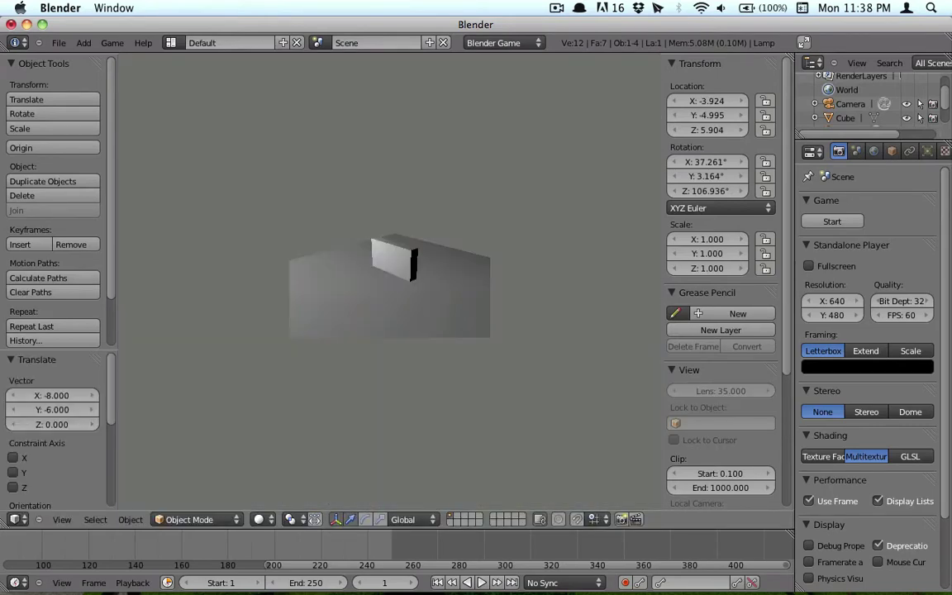
key("Escape")
Move the lamp 7 units along X in top view
key("KP_7")
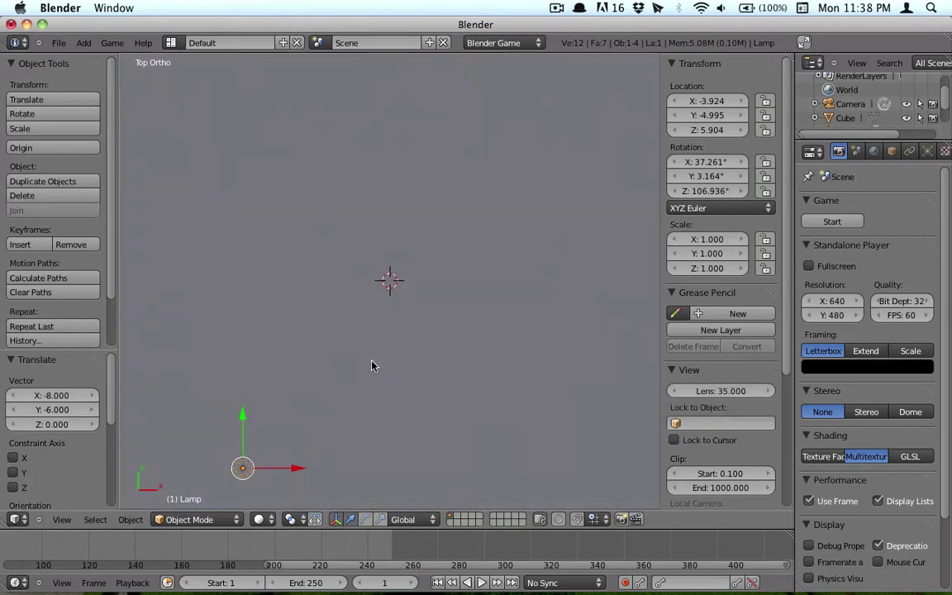
key("g")
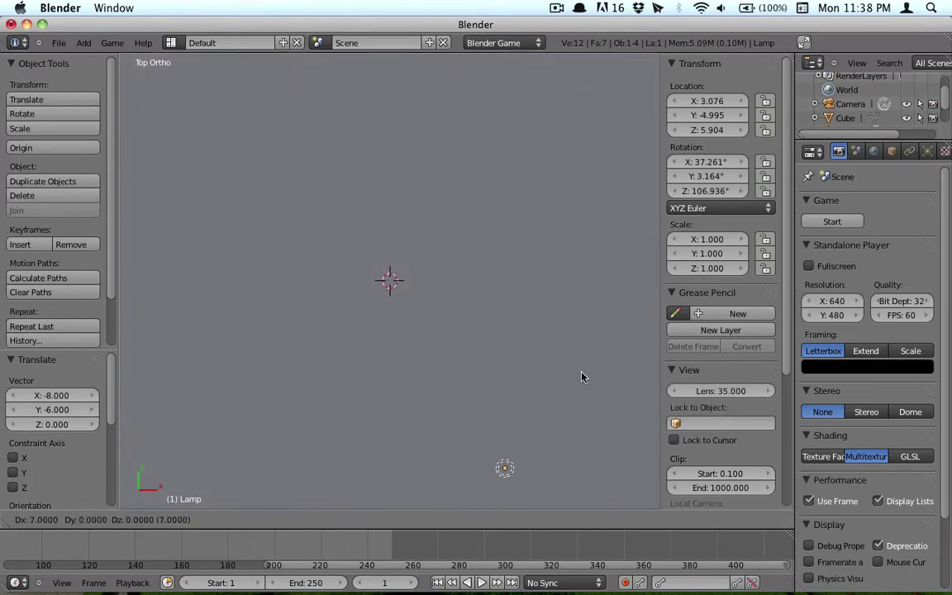
left_click(581, 376)
Test the new lighting in the game preview from the camera view, at both the current zoom and the fitted camera frame
key("KP_0")
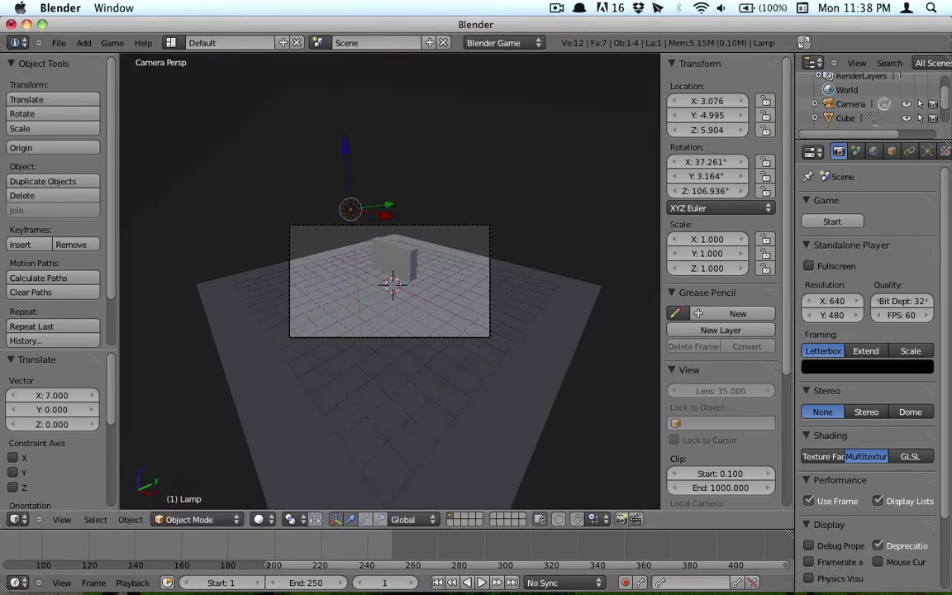
key("p")
key("Escape")
key("Home")
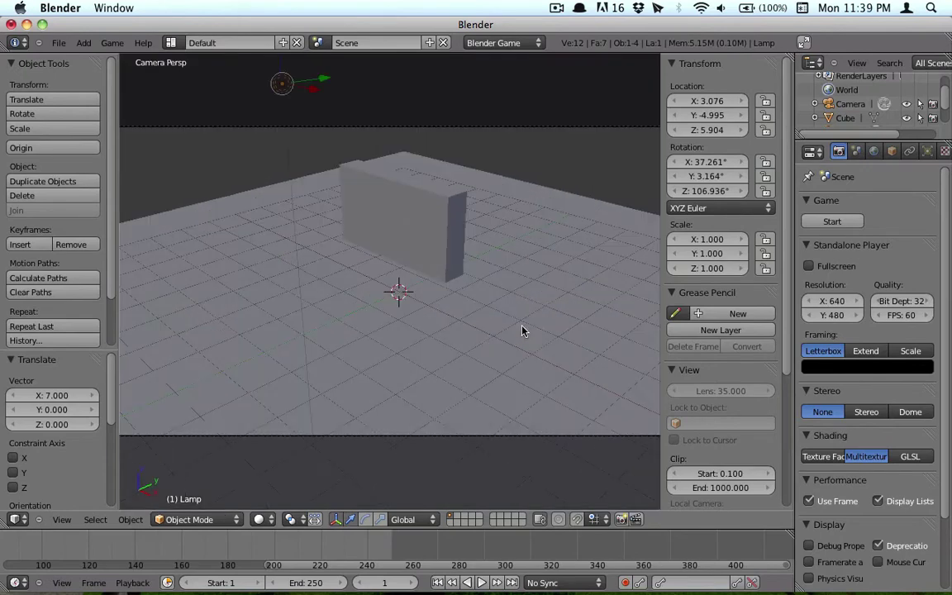
key("p")
key("Escape")
Search the operators for "proje" and run Add Projectile (Fracture) to place a projectile at the scene origin
scroll(522, 329, "down", 5)
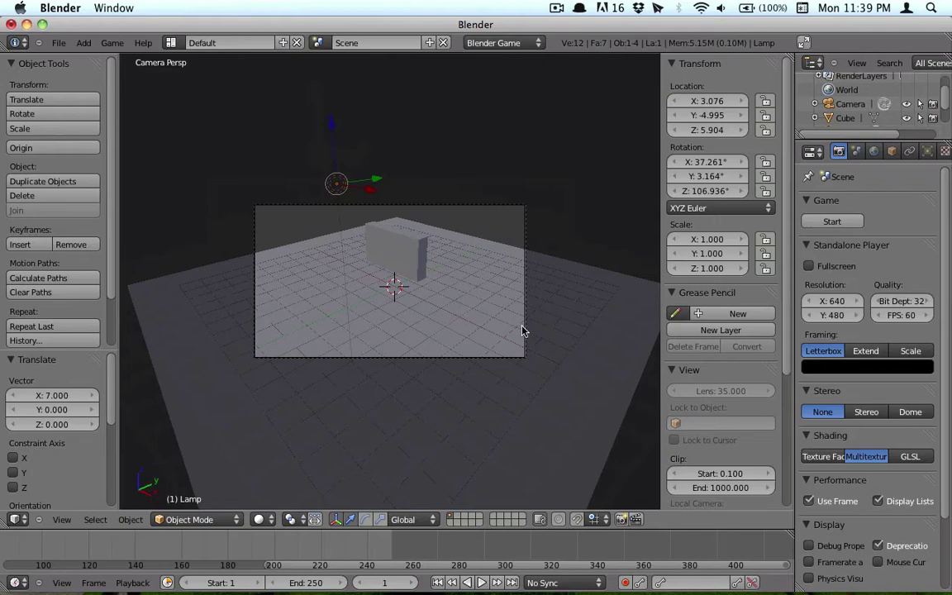
key("KP_7")
scroll(521, 330, "down", 3)
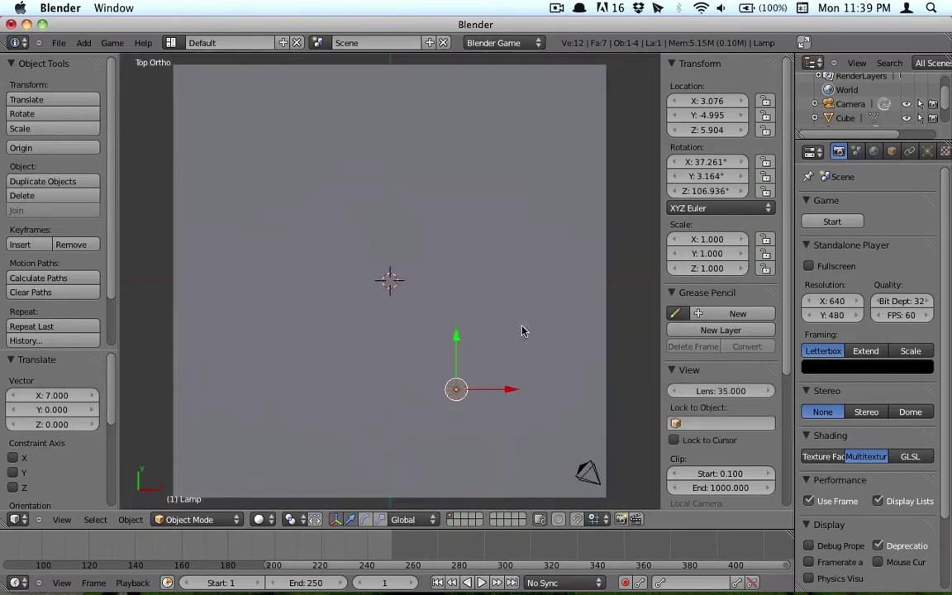
middle_click_drag(520, 388, 421, 182)
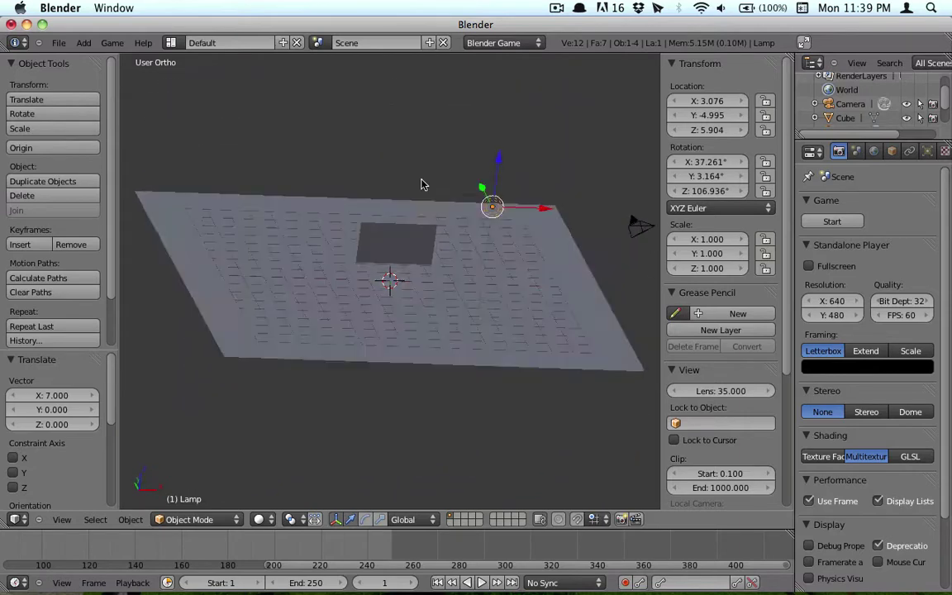
scroll(419, 182, "up", 3)
scroll(419, 181, "down", 2)
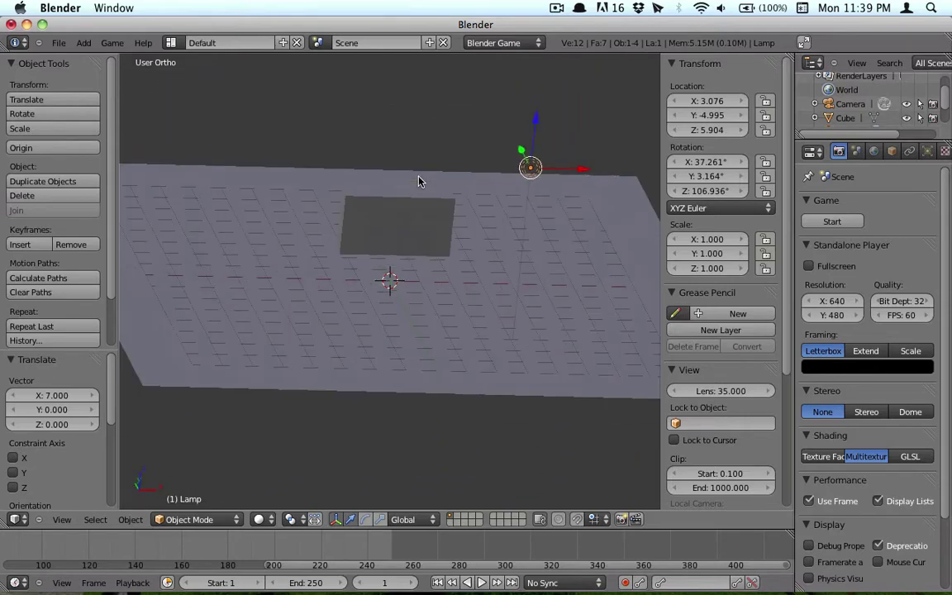
key("space")
type("p")
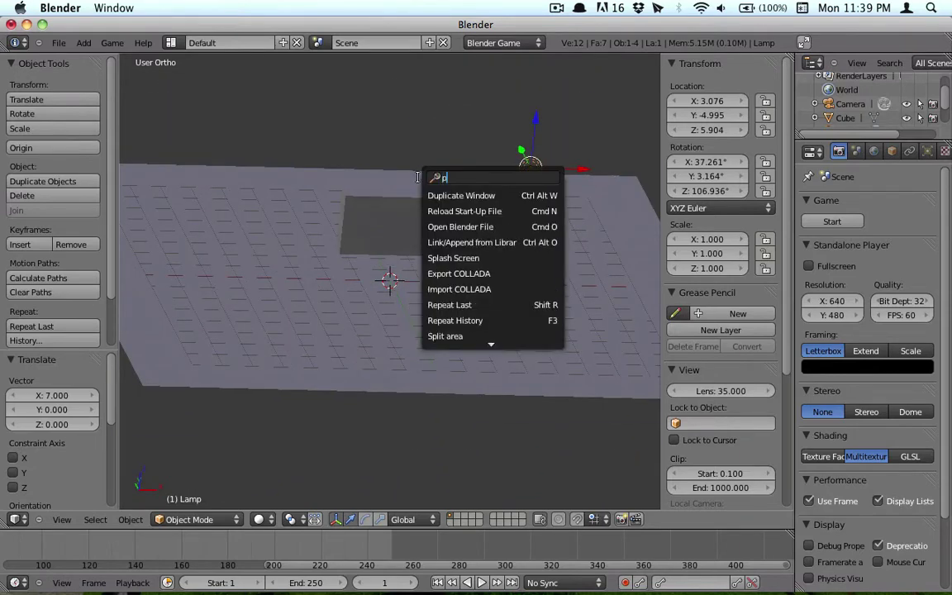
type("roje")
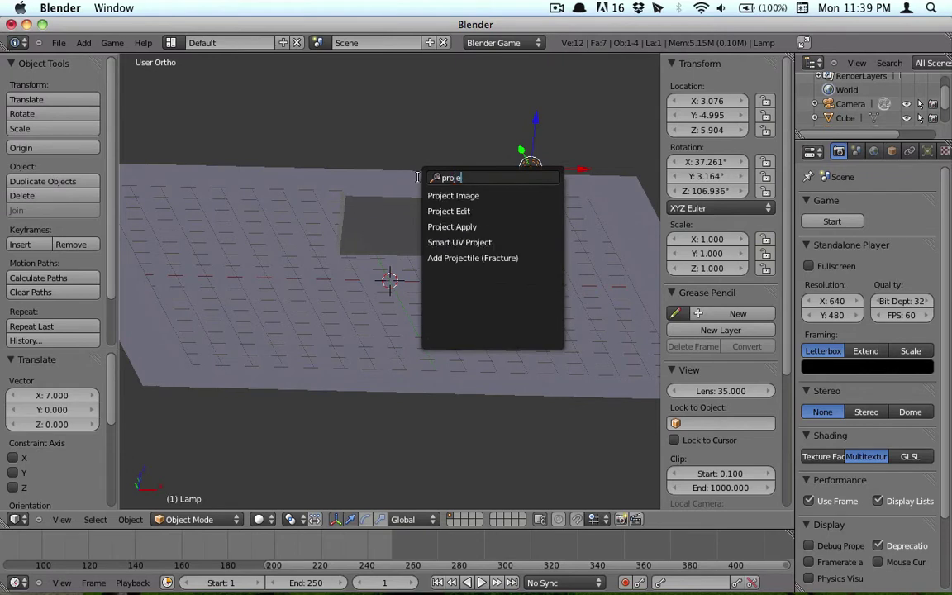
key("Down")
key("Down")
key("Down")
key("Down")
key("Down")
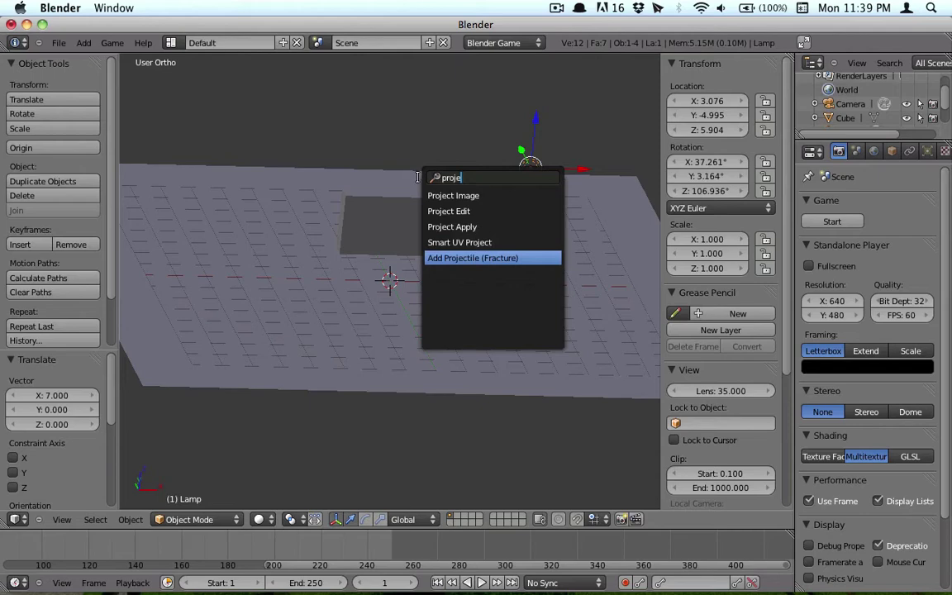
key("Up")
left_click(467, 261)
Move the projectile 8 units along the Y axis in top view and briefly run the game preview
scroll(467, 265, "down", 3)
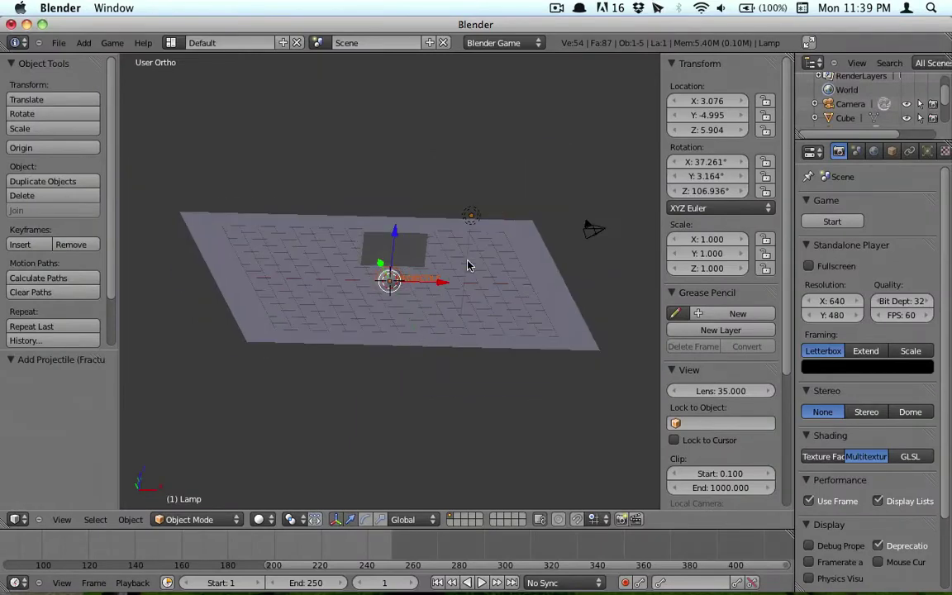
scroll(467, 264, "up", 6)
scroll(467, 264, "down", 2)
scroll(467, 264, "down", 3)
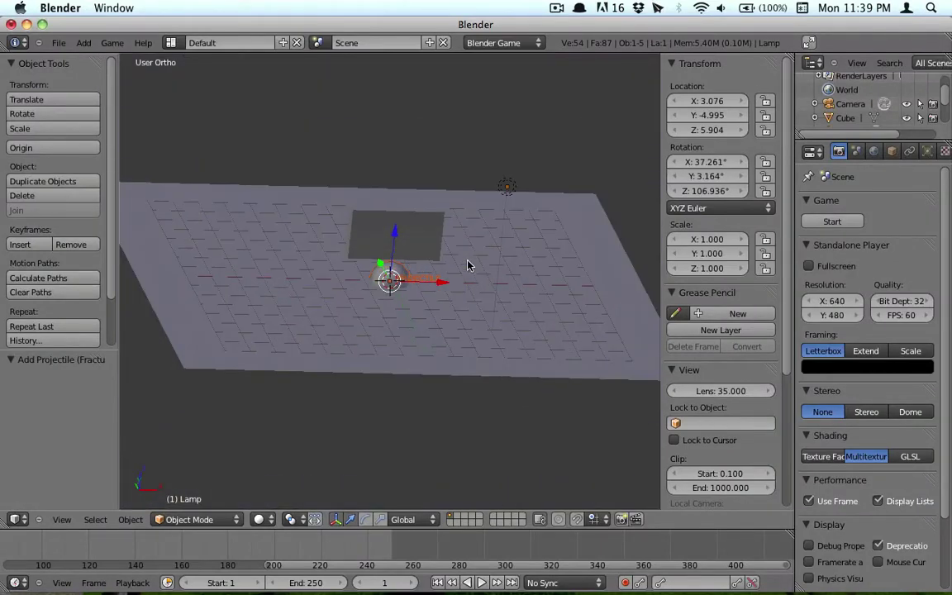
key("KP_7")
left_click_drag(387, 234, 382, 35)
scroll(424, 105, "down", 3)
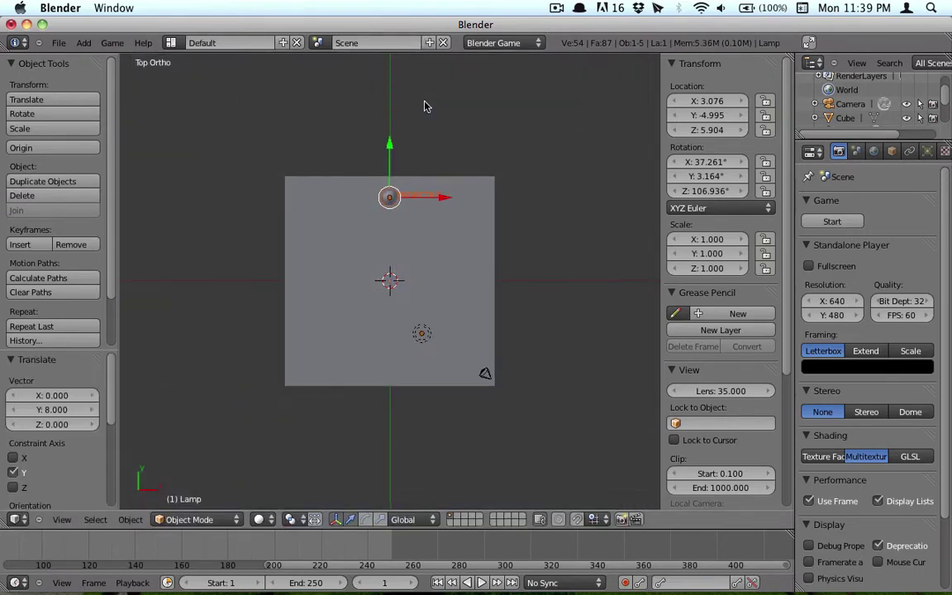
key("p")
key("Escape")
In right view, raise the projectile along Z to the middle height of the block and scale it to 0.5
key("KP_3")
scroll(527, 212, "up", 5)
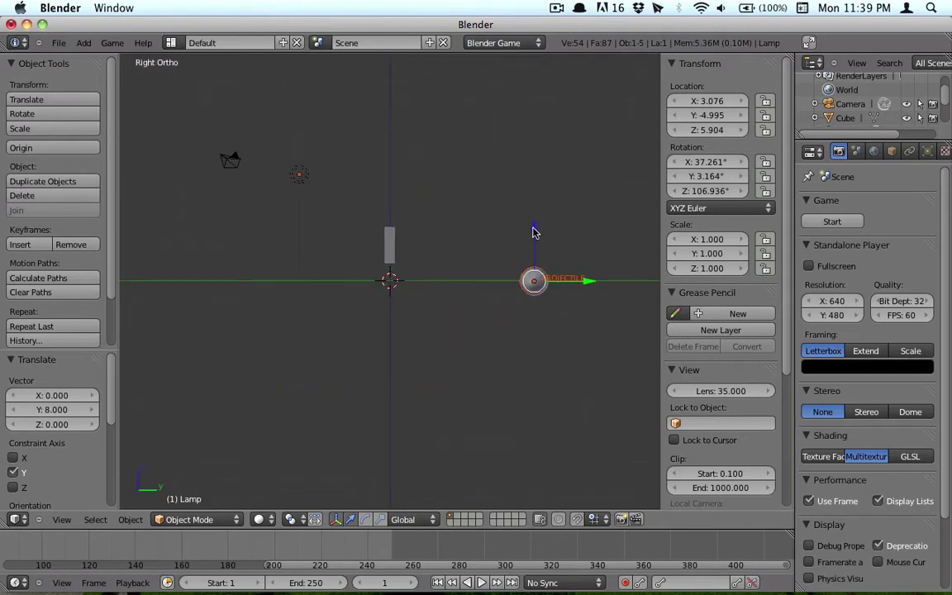
left_click_drag(599, 235, 602, 191)
key("s")
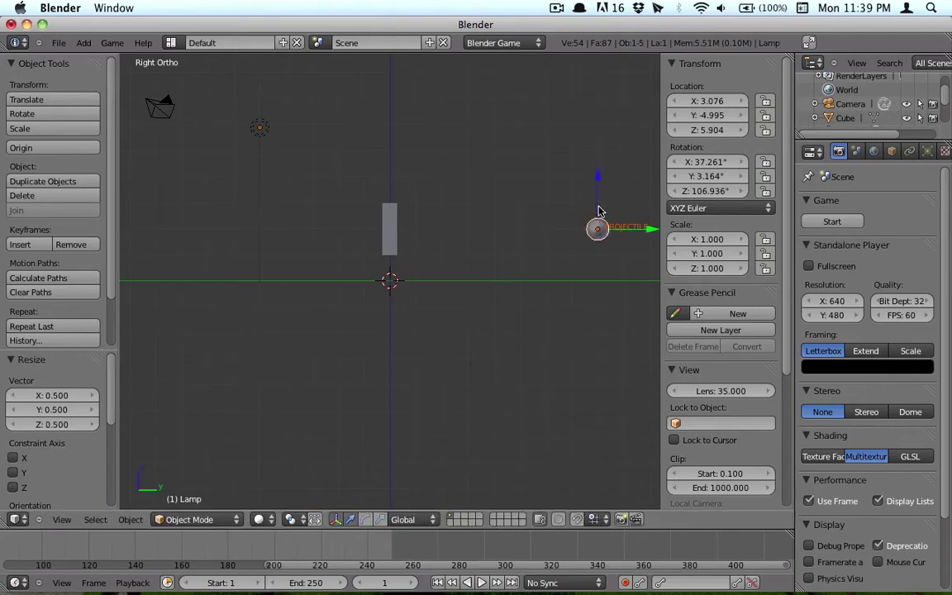
Run the game preview from the camera view to check the scene with the projectile, and stop it
key("KP_0")
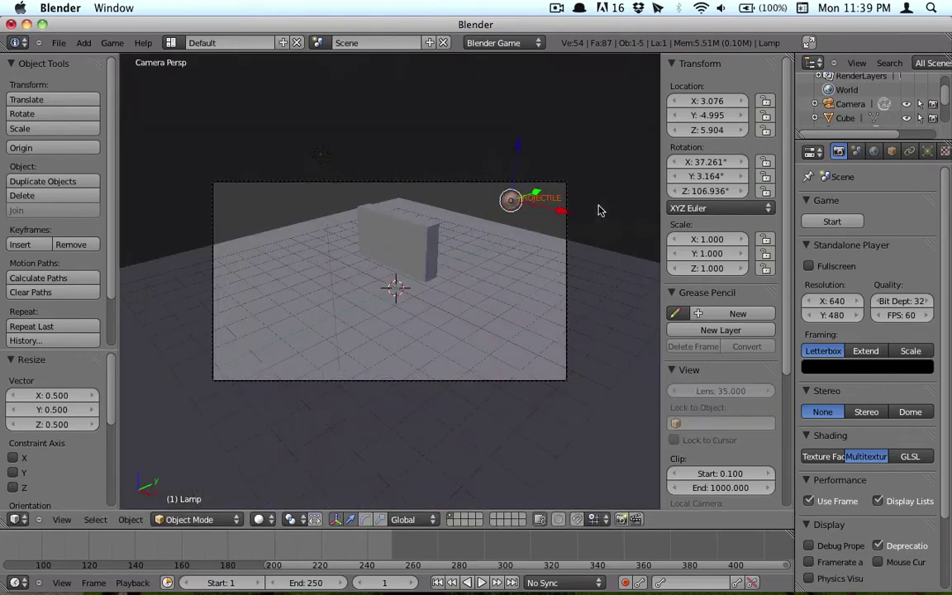
key("p")
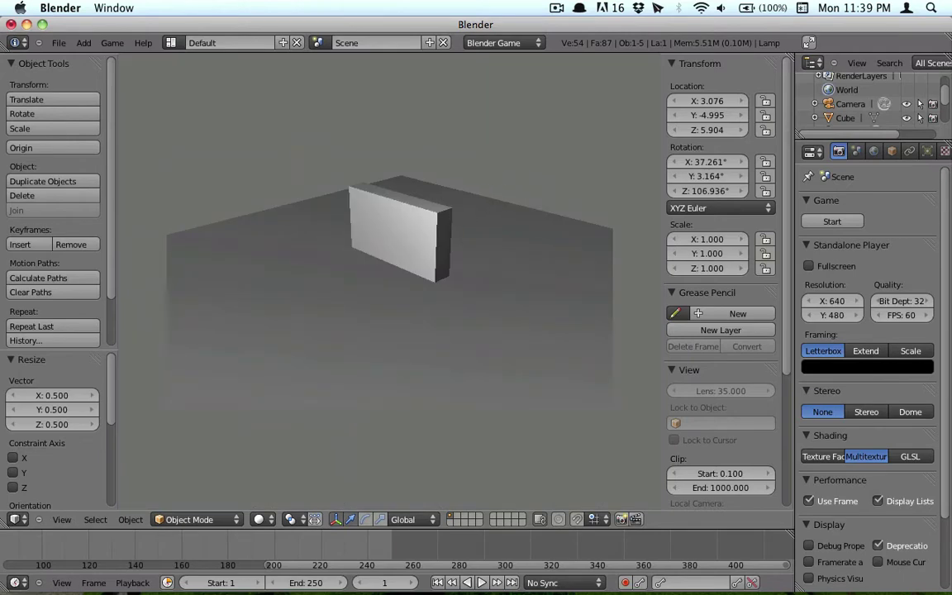
key("Escape")
Set the wall block's physics type to Rigid Body and enable Collision Bounds with the Box shape
right_click(440, 227)
scroll(438, 230, "down", 3)
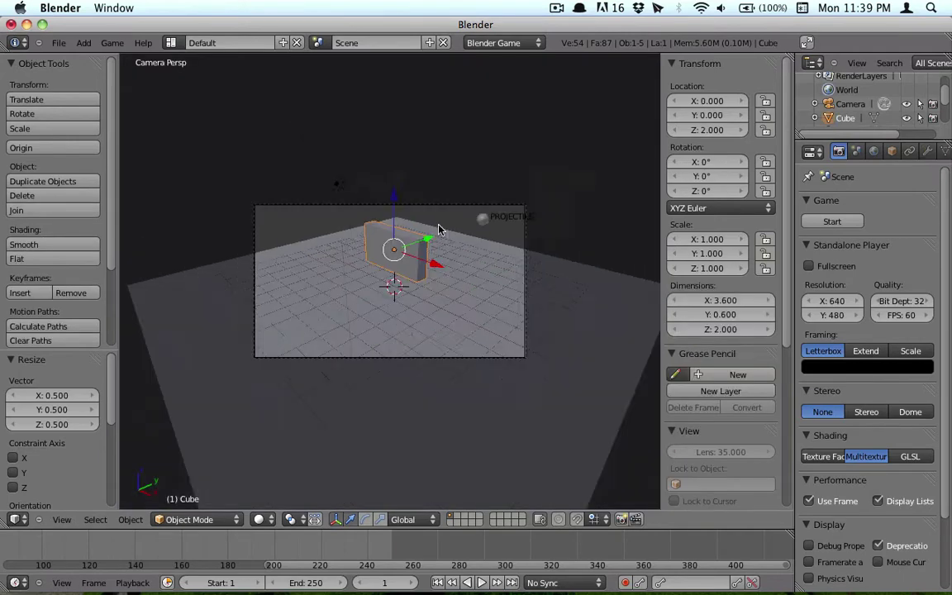
scroll(440, 230, "up", 4)
scroll(440, 230, "down", 6)
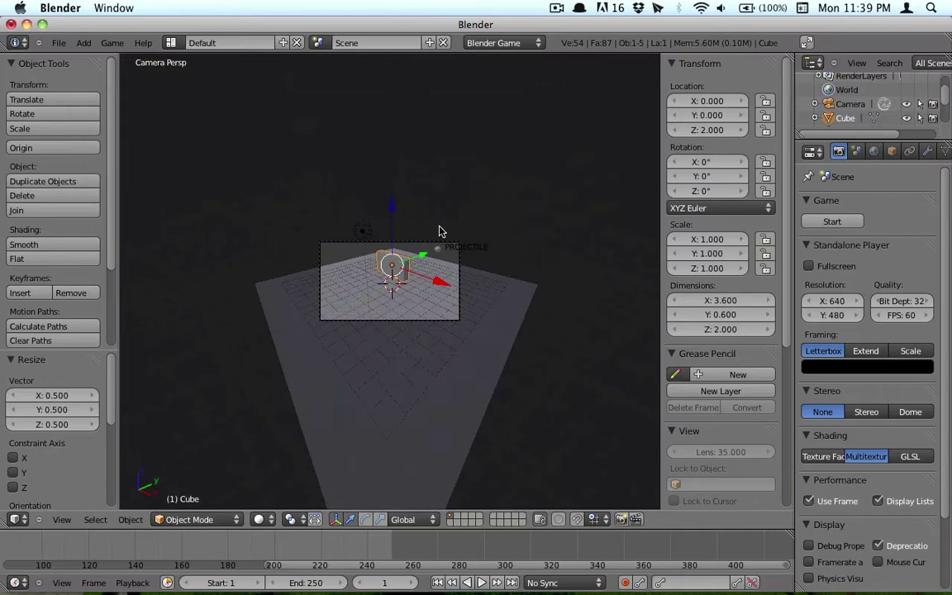
middle_click_drag(440, 231, 388, 248)
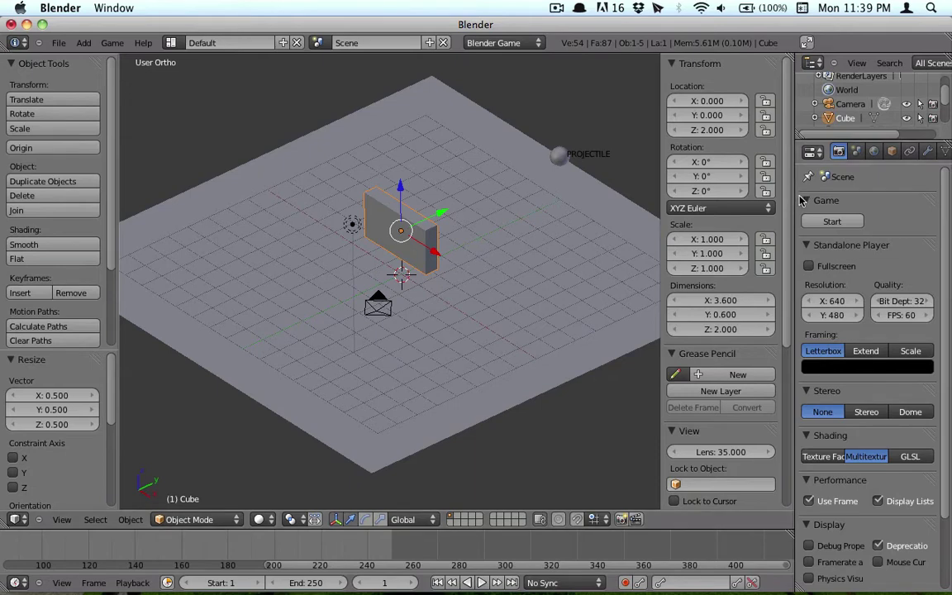
left_click_drag(793, 182, 542, 182)
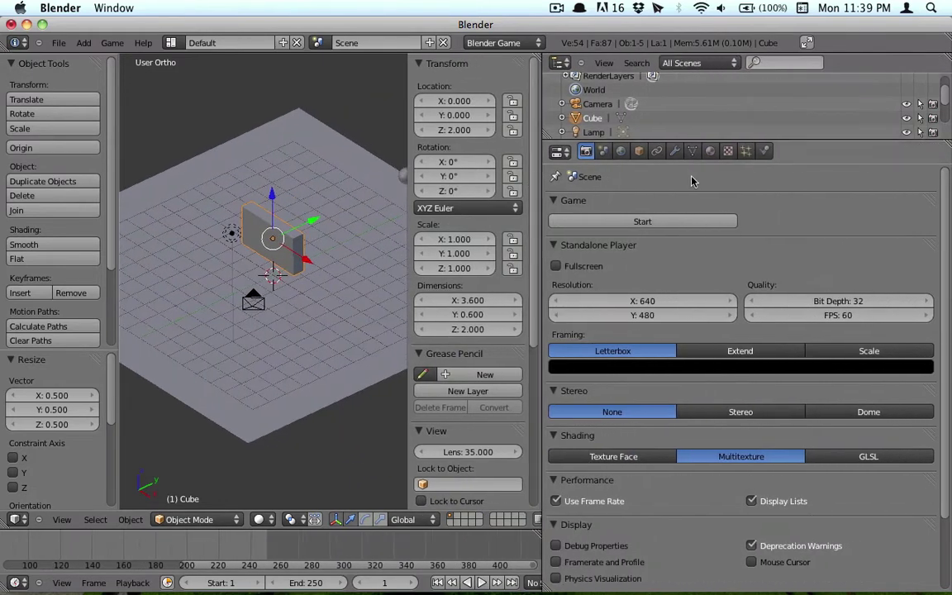
left_click(764, 150)
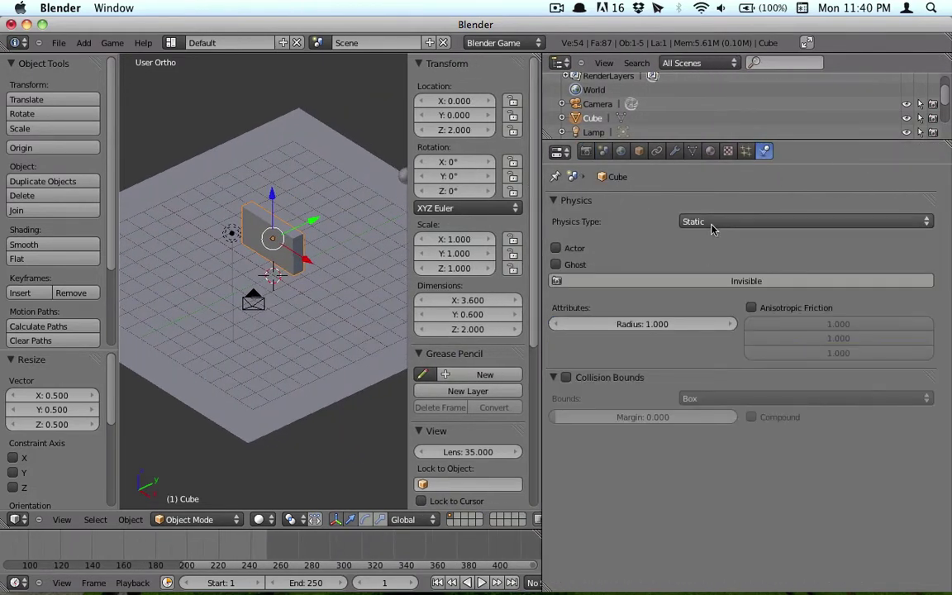
left_click(710, 221)
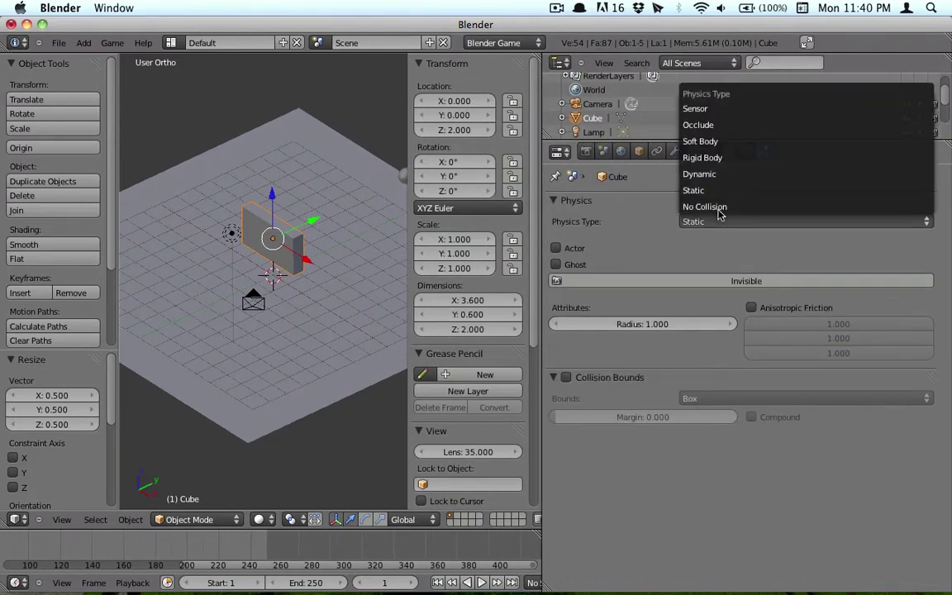
left_click(715, 158)
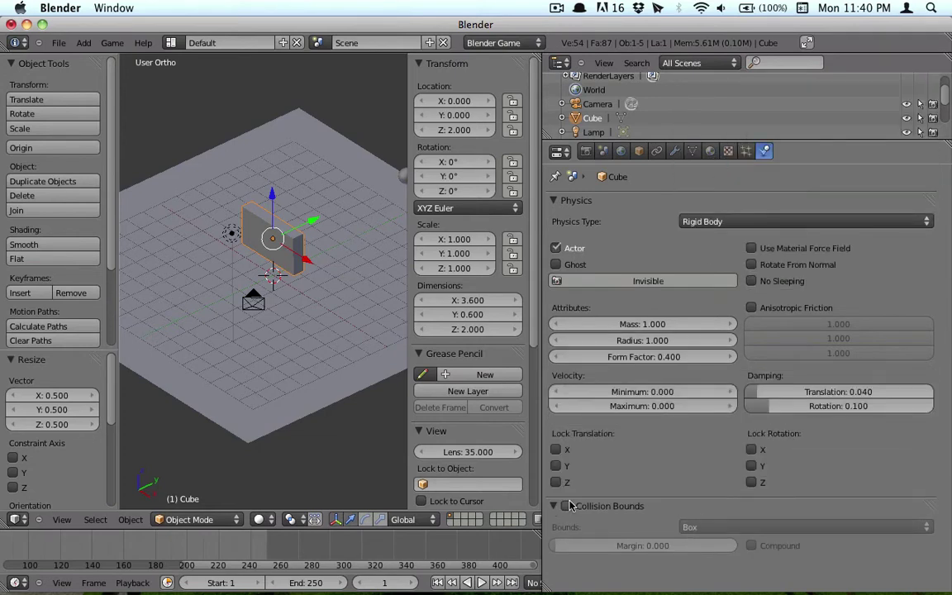
left_click(566, 506)
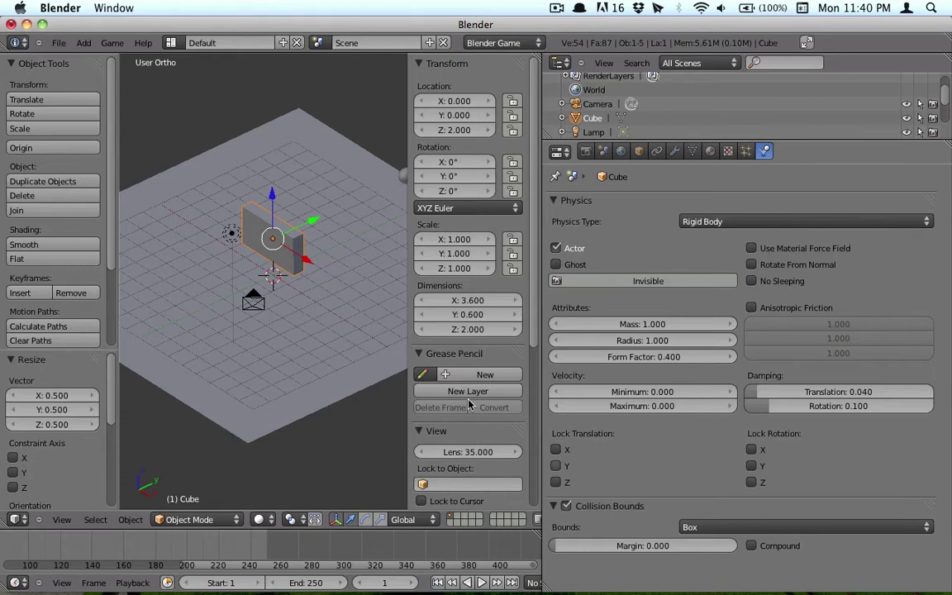
Narrow the properties area again and run the game preview twice from the camera view to test the rigid-body block
key("KP_0")
key("Home")
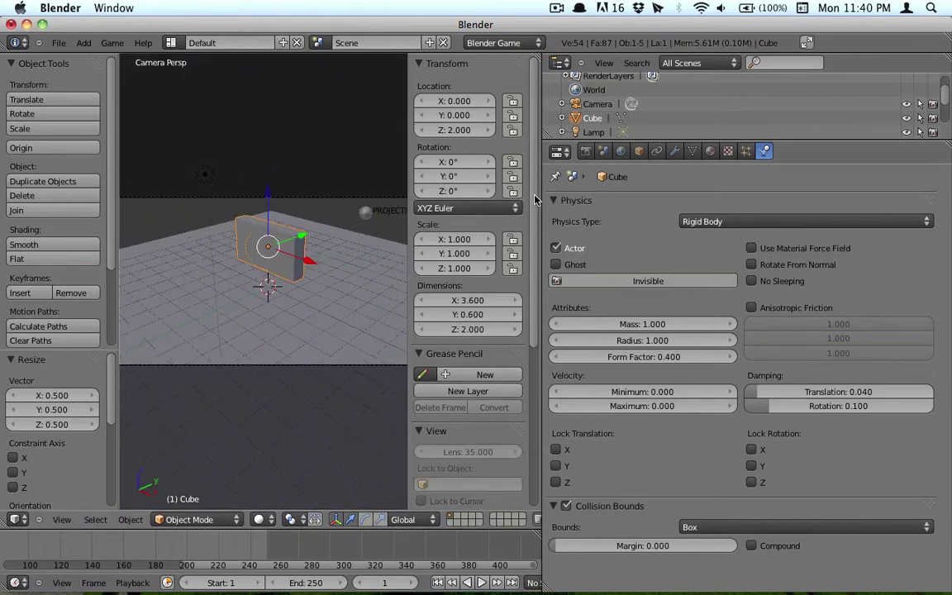
left_click_drag(542, 200, 801, 200)
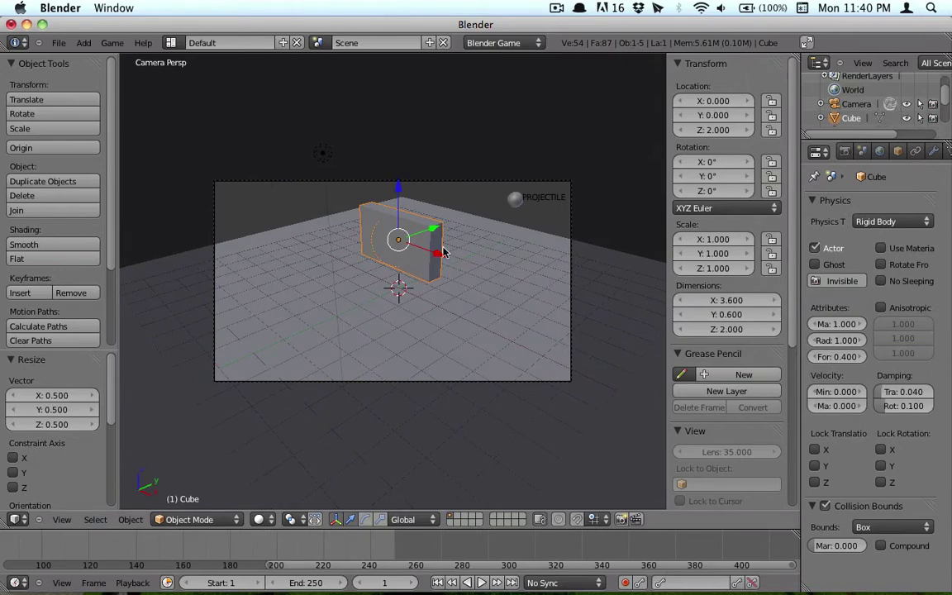
key("p")
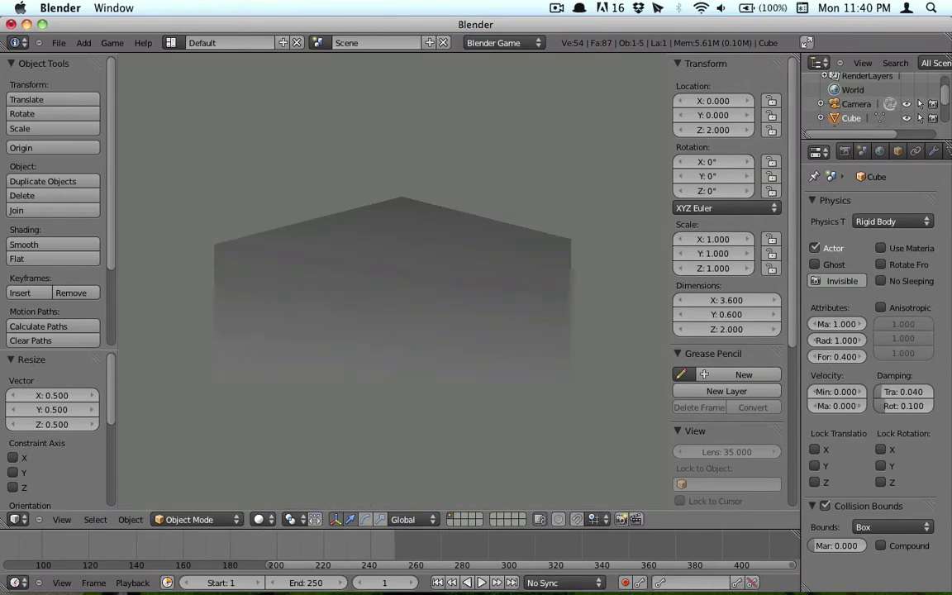
key("Escape")
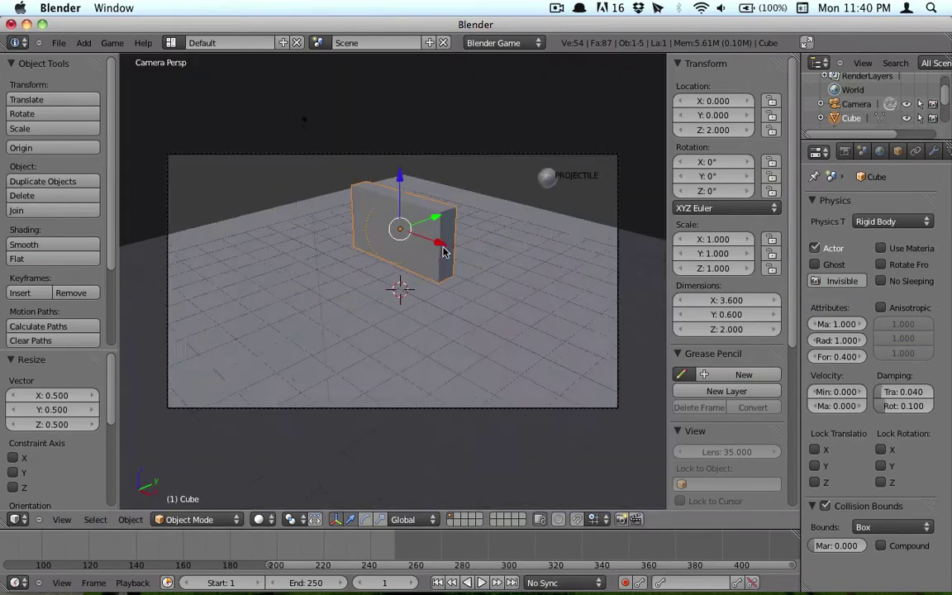
key("Home")
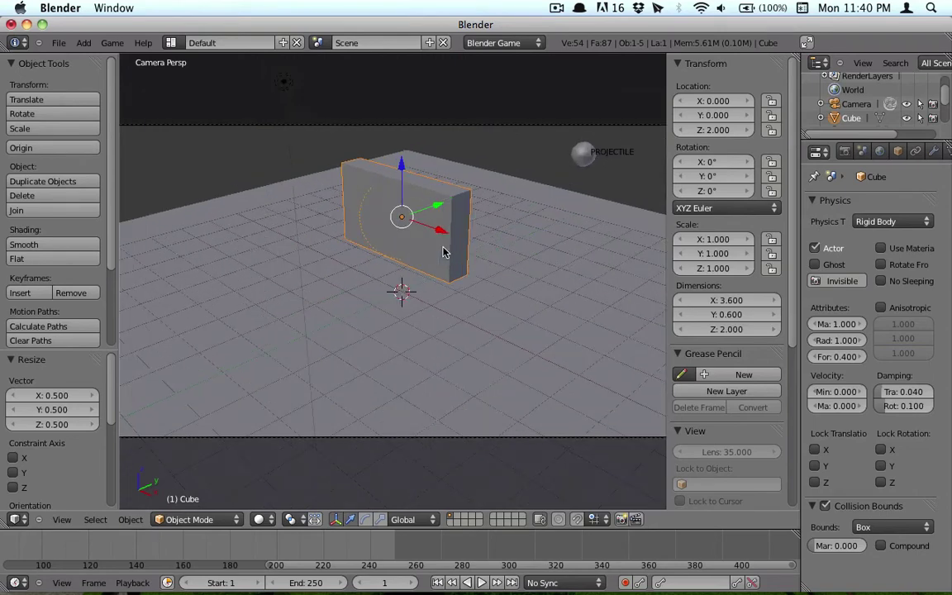
key("p")
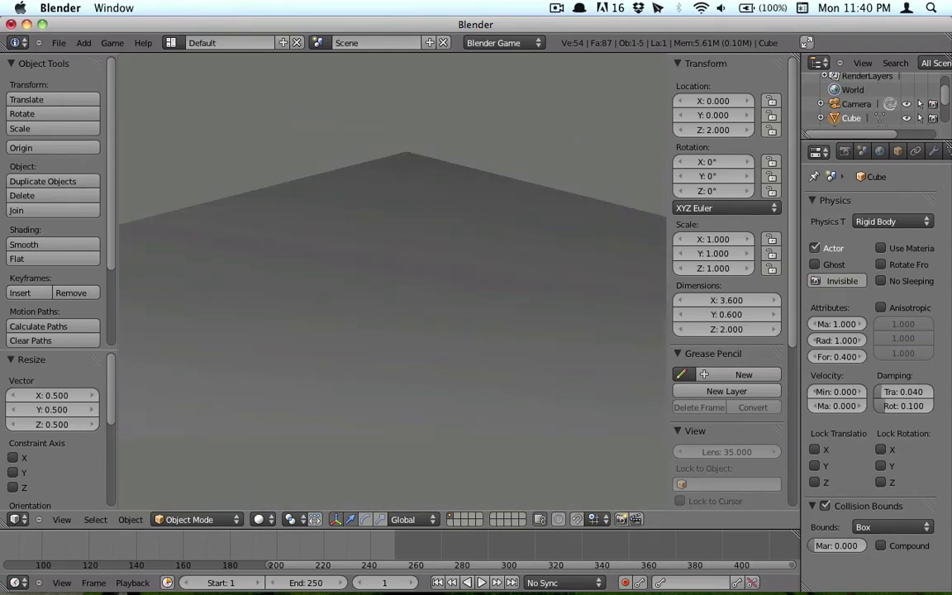
key("Escape")
In an enlarged Logic Editor, set the projectile's Y linear velocity to -5 in its Motion actuator
right_click(583, 154)
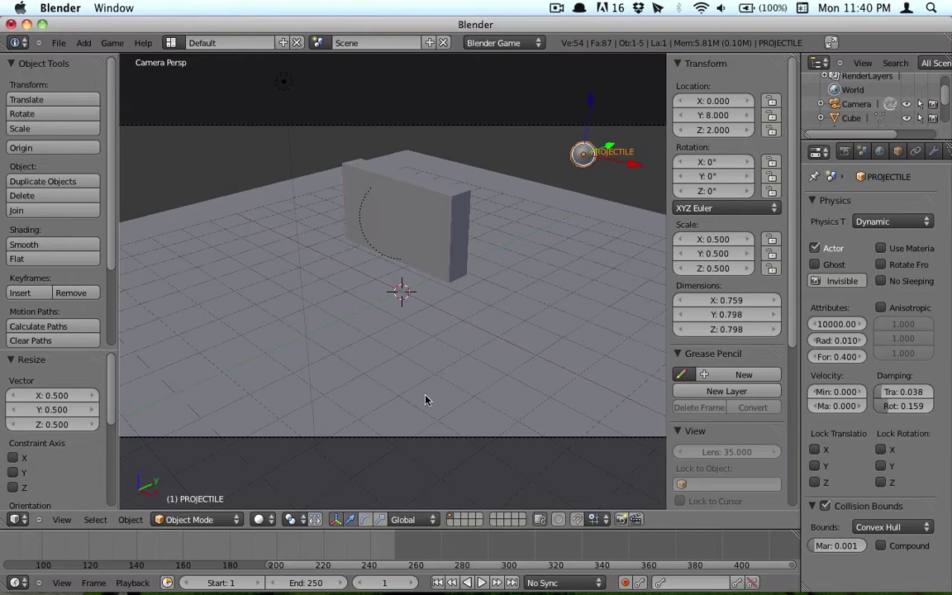
left_click_drag(421, 529, 422, 328)
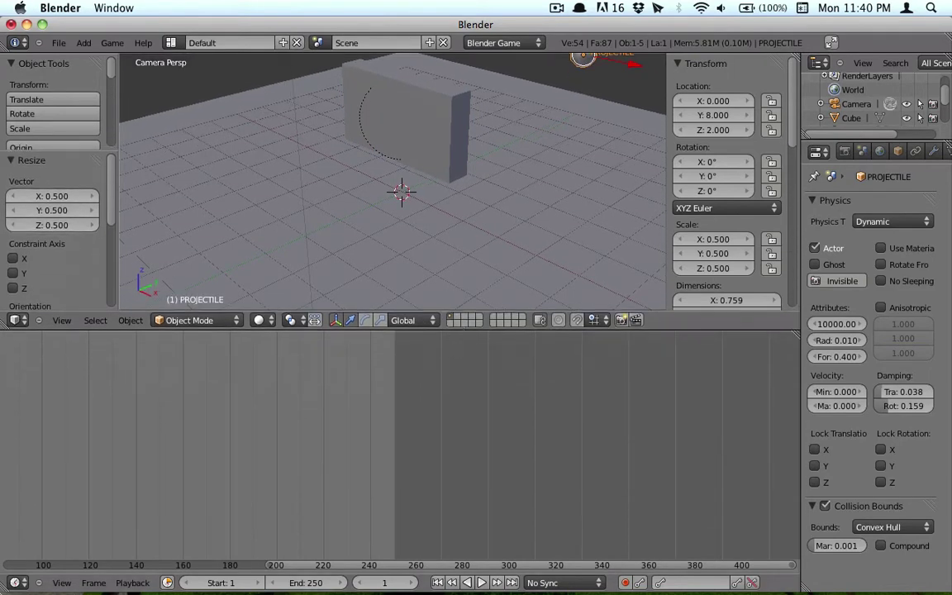
left_click(15, 583)
left_click(43, 427)
scroll(176, 398, "down", 5)
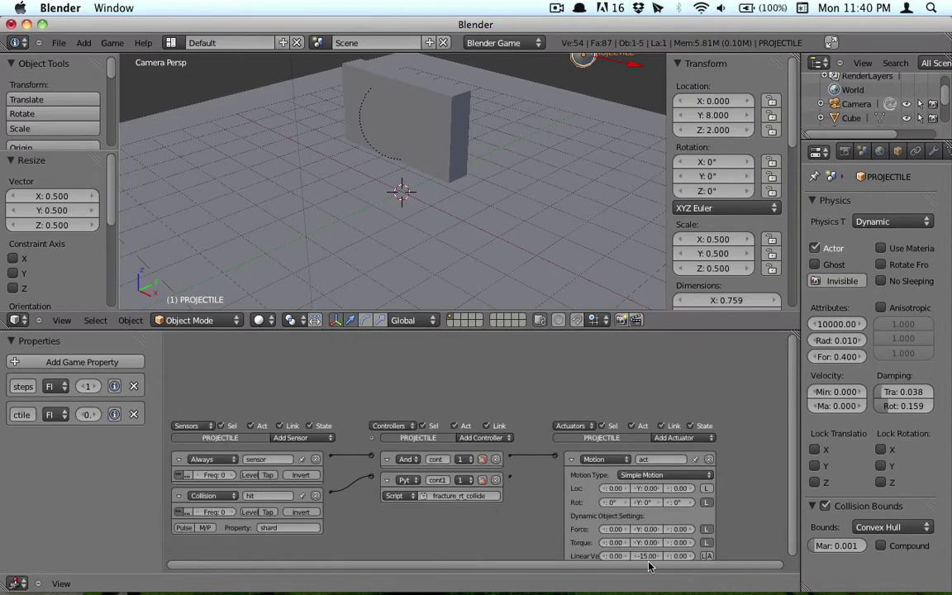
left_click(647, 556)
type("15")
type("-5")
key("Return")
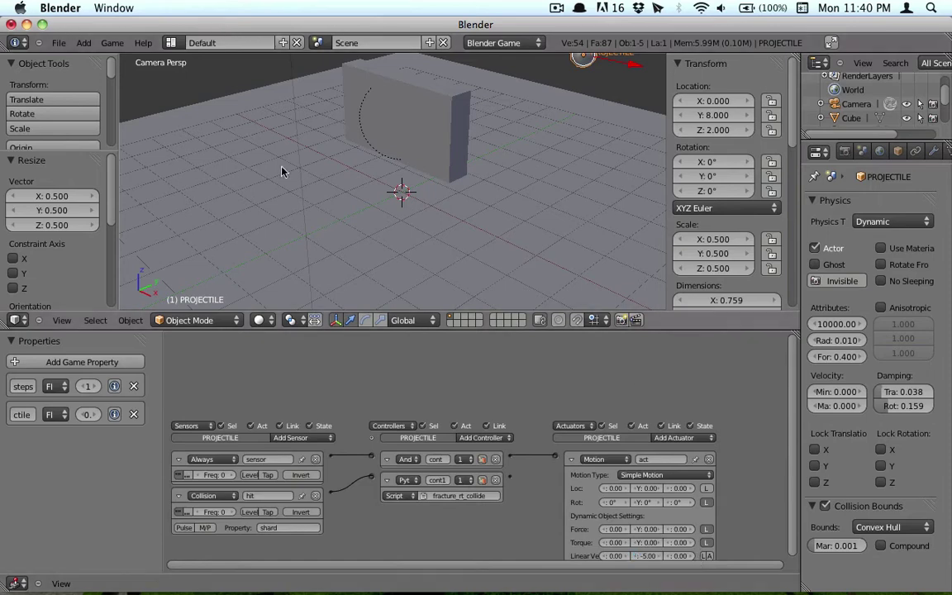
Switch the lower editor back to the Timeline and shrink it to a narrow strip
key("p")
scroll(578, 168, "up", 4)
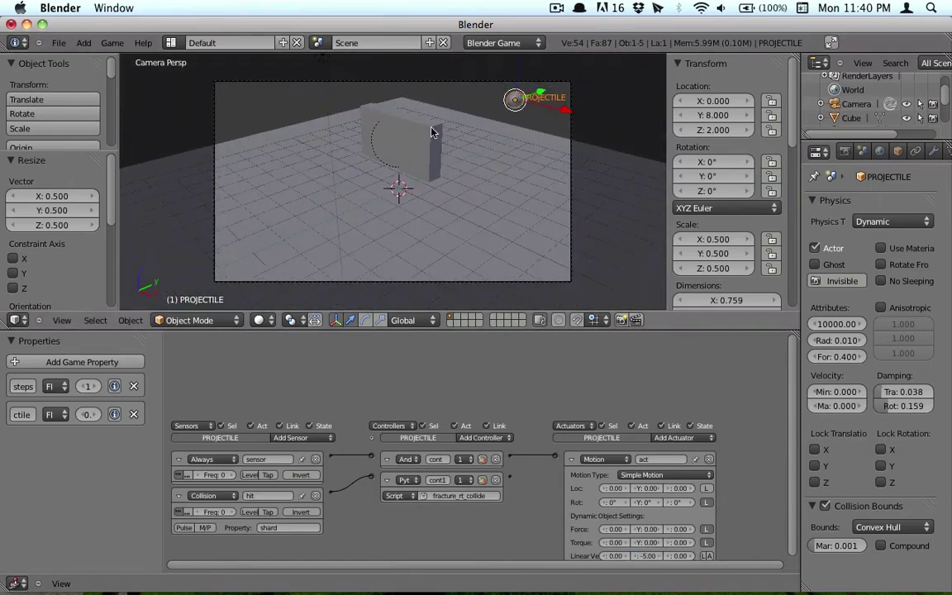
scroll(496, 124, "down", 5)
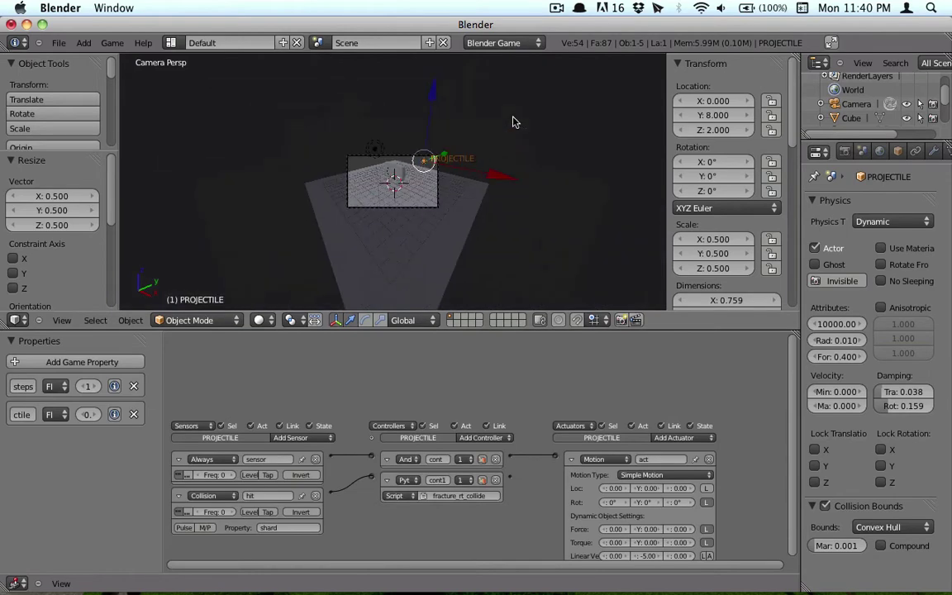
key("Escape")
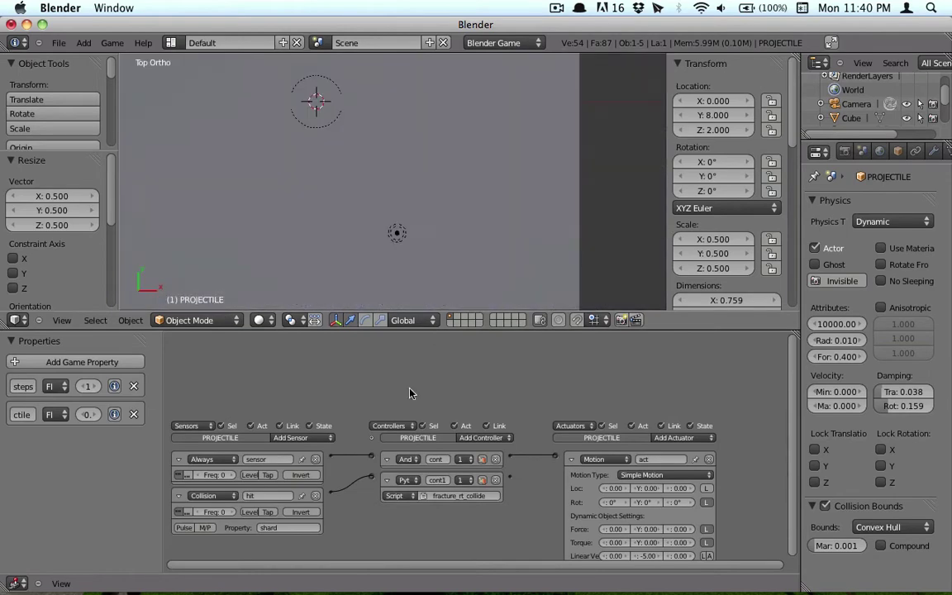
left_click(16, 584)
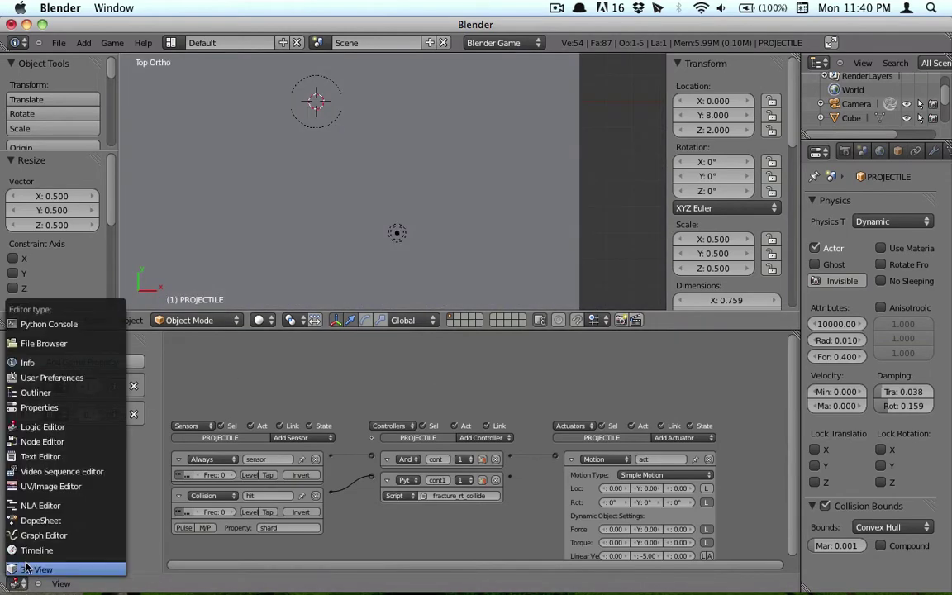
left_click(37, 550)
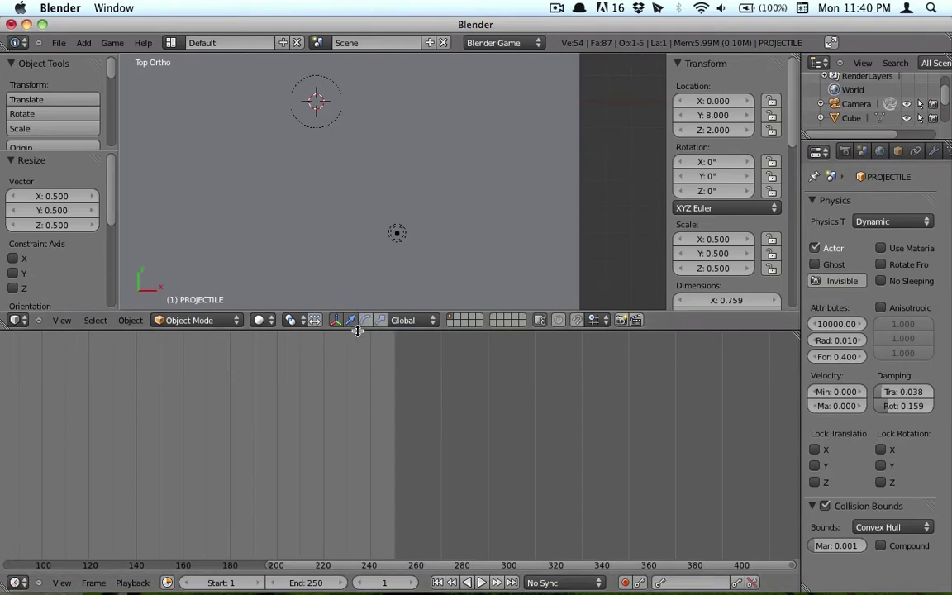
left_click_drag(359, 329, 372, 523)
Run the game preview from the camera view to watch the slower projectile hit the block, and stop it
scroll(386, 331, "down", 4)
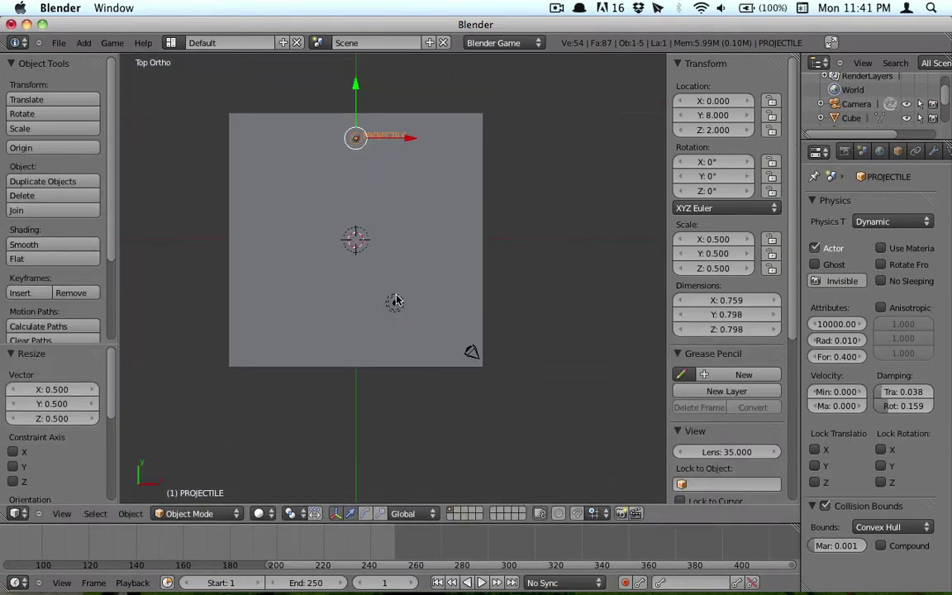
key("KP_0")
scroll(396, 299, "up", 5)
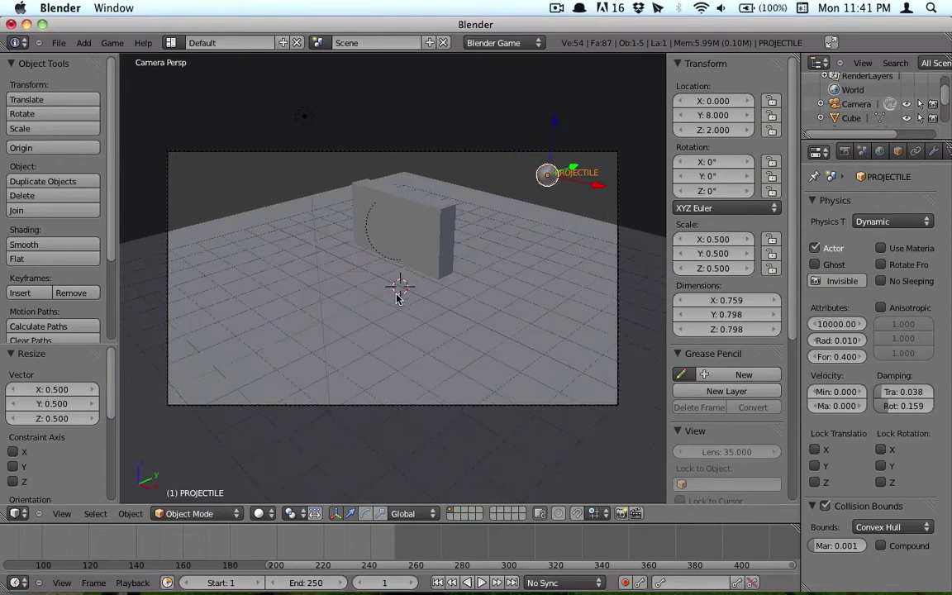
key("p")
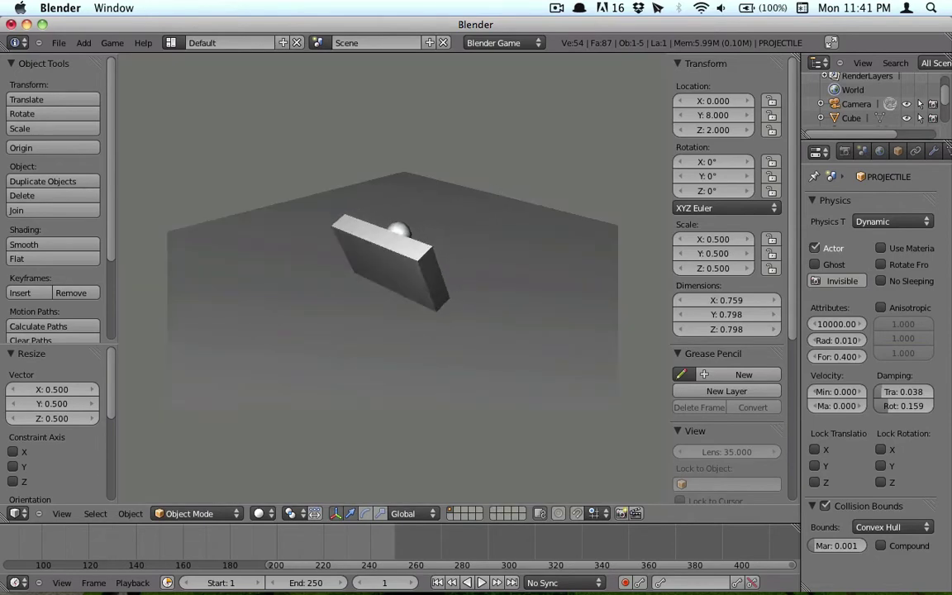
key("Escape")
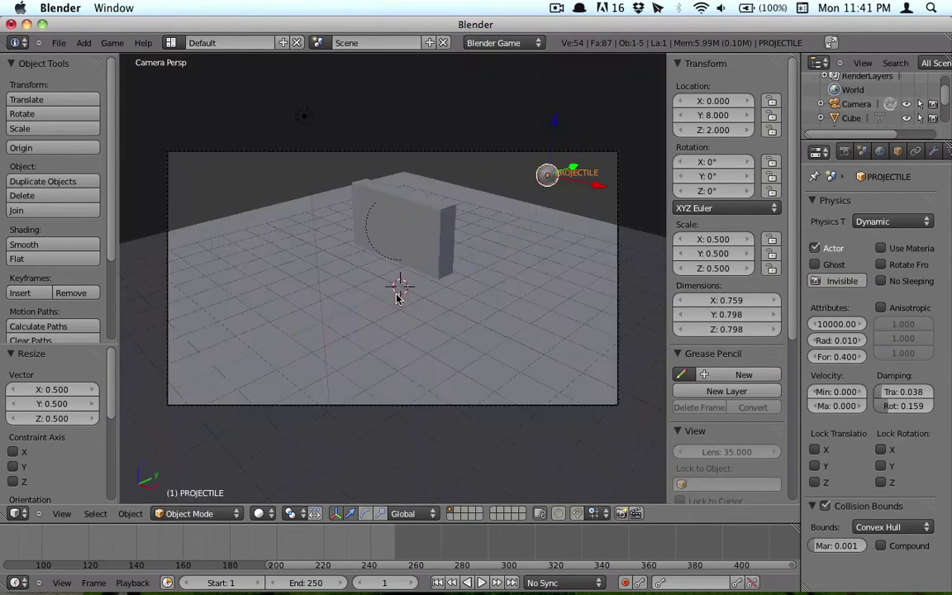
Try lowering the block by 1 unit along Z in right view, and undo the move
right_click(422, 250)
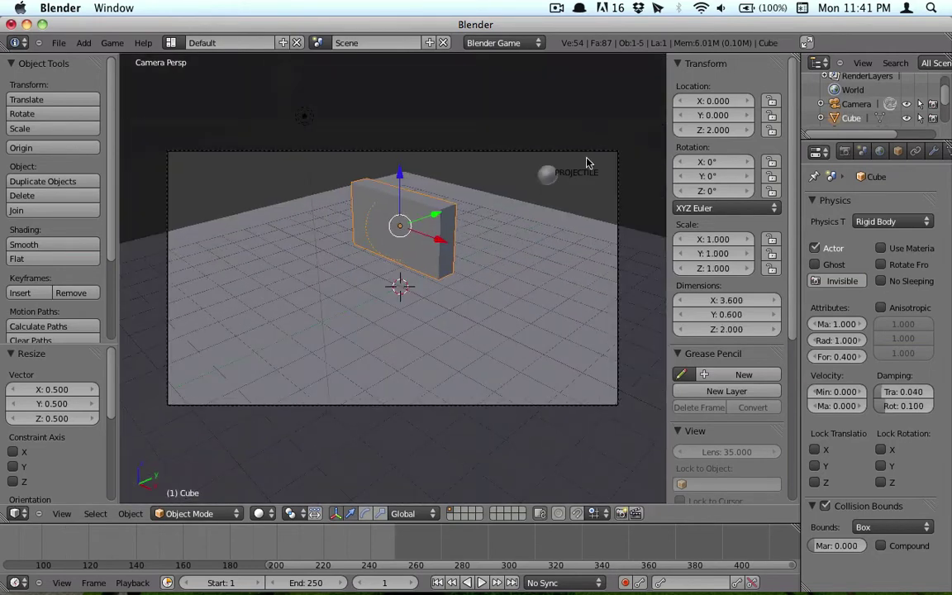
key("KP_3")
scroll(547, 234, "up", 5)
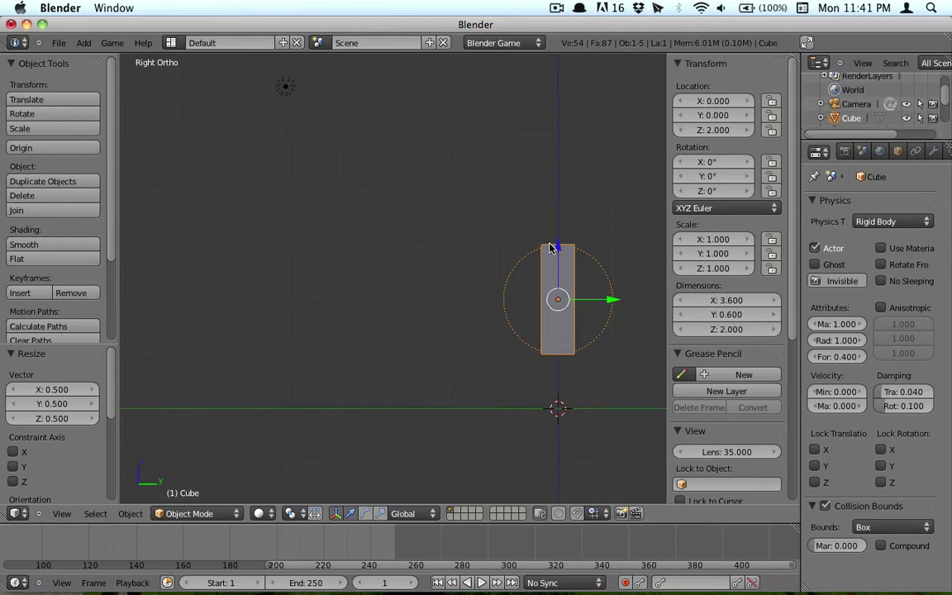
key("g")
key("z")
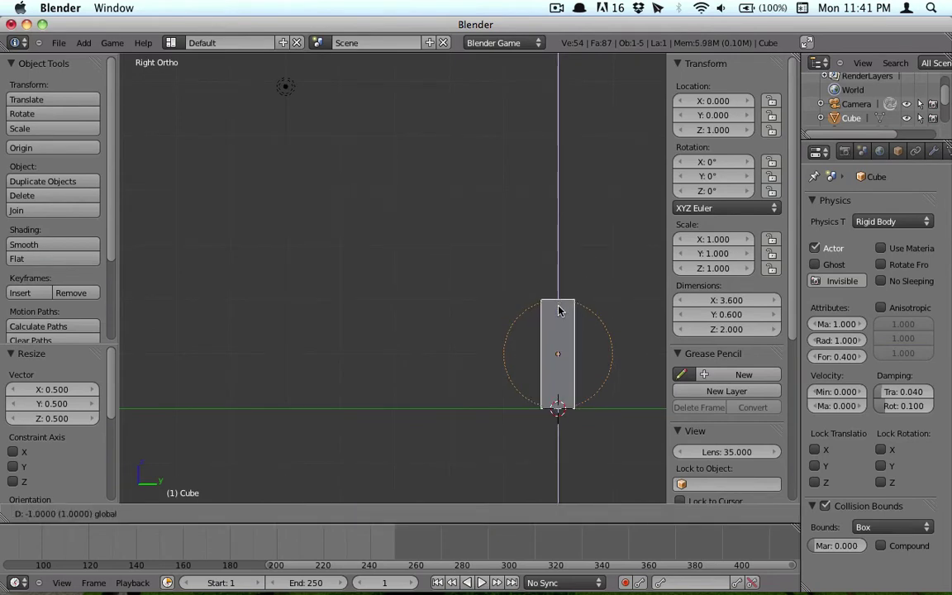
left_click(571, 310)
scroll(572, 308, "down", 3)
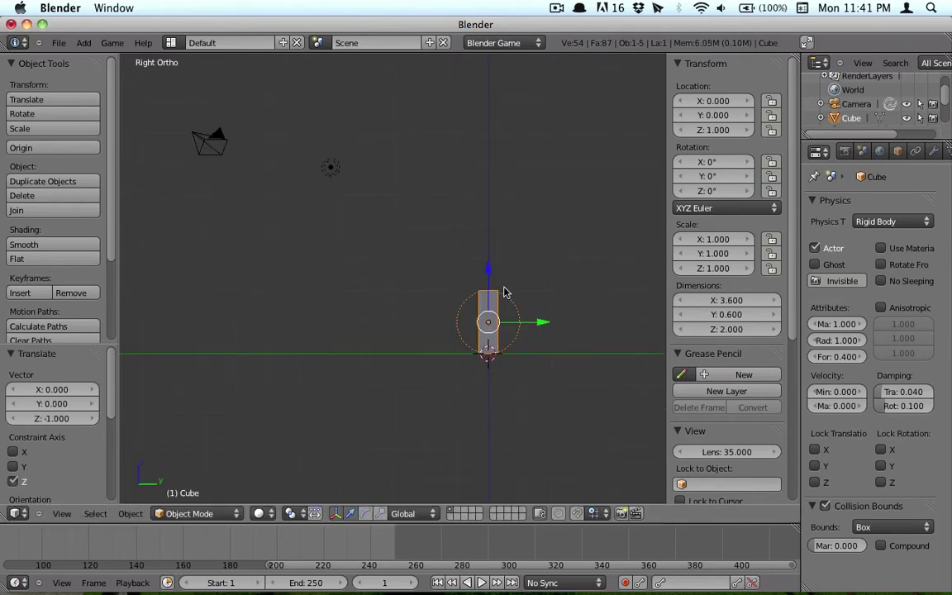
scroll(506, 293, "up", 2)
key("ctrl+z")
scroll(508, 291, "down", 2)
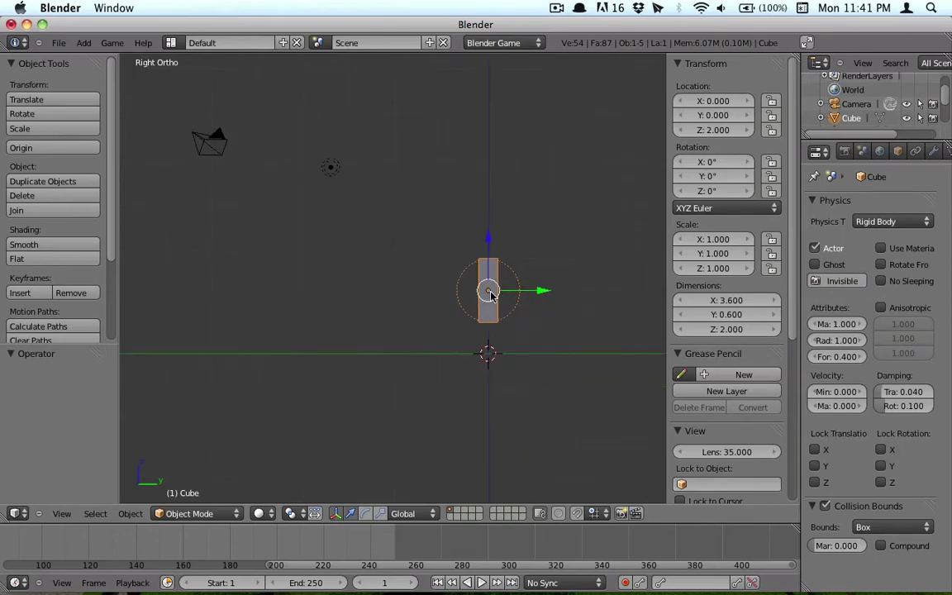
In camera view with the properties area widened, set the block's physics type to Static and disable its collision bounds
key("KP_0")
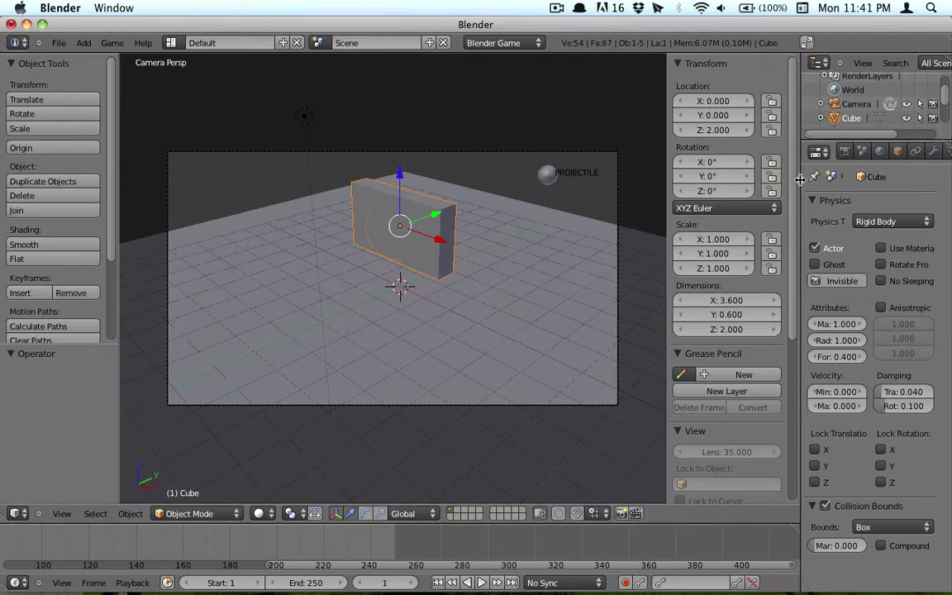
left_click_drag(800, 180, 555, 198)
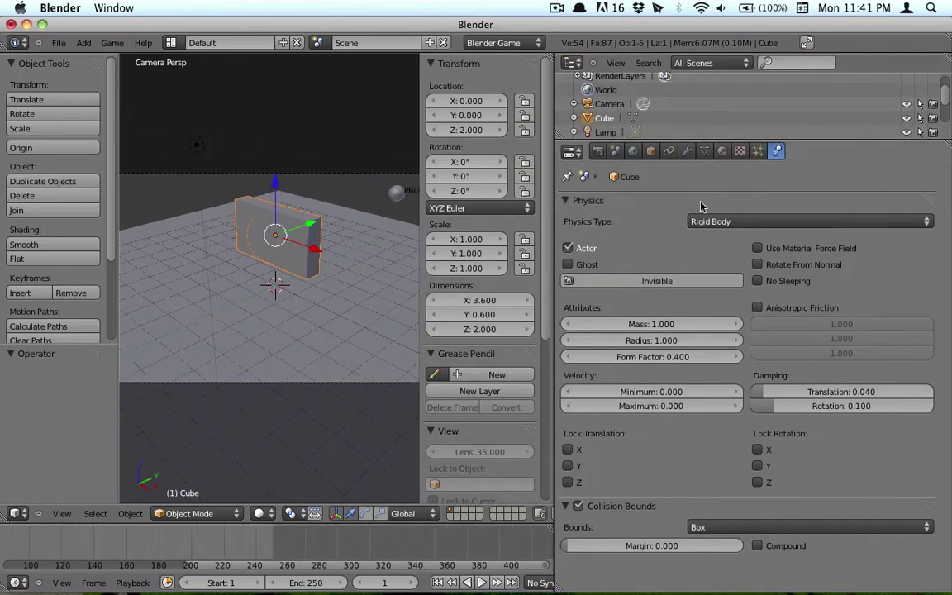
left_click(702, 221)
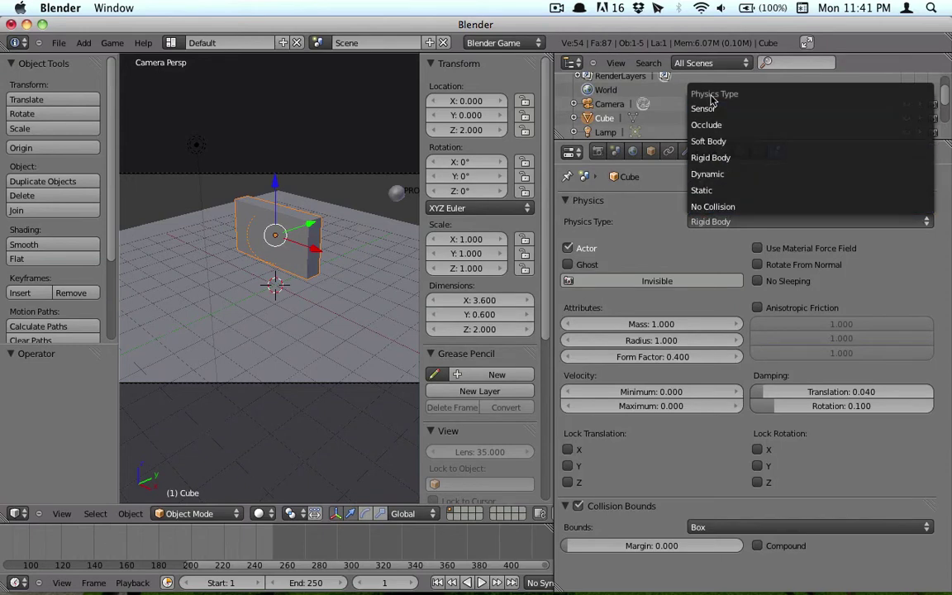
left_click(716, 191)
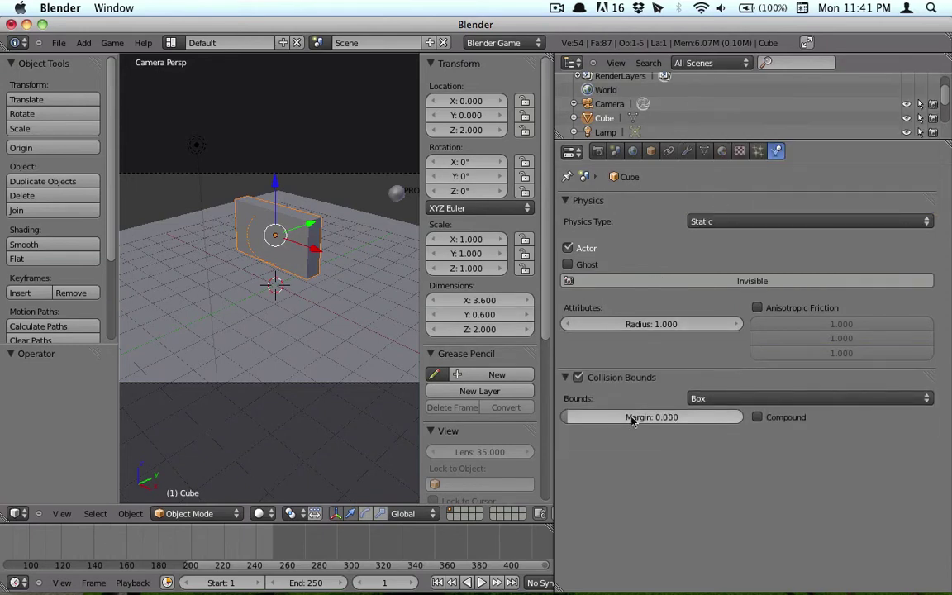
left_click(578, 377)
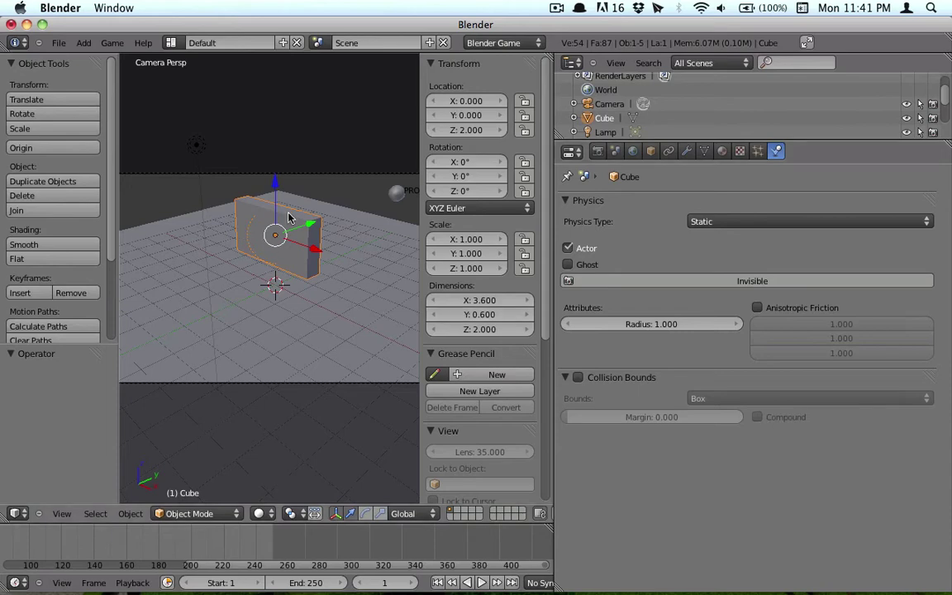
Test the static block briefly in the game preview, stop it, and narrow the properties area to enlarge the 3D view
middle_click_drag(281, 265, 288, 217)
key("p")
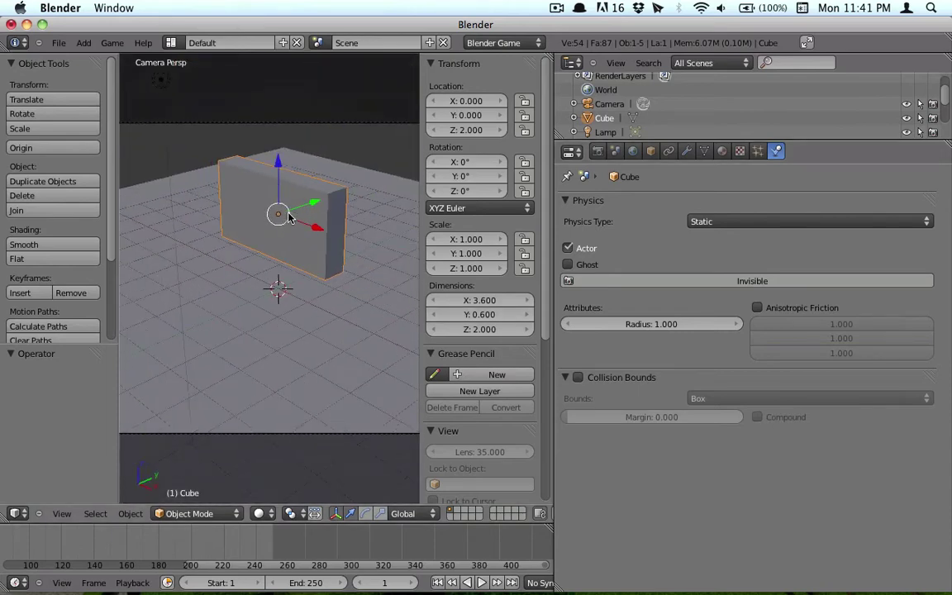
key("Escape")
scroll(289, 217, "up", 2)
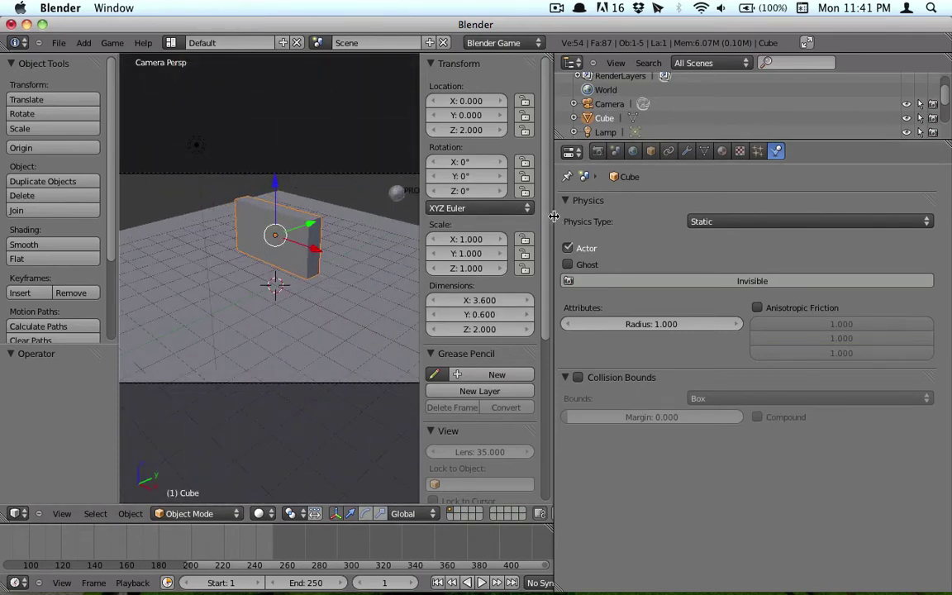
left_click_drag(552, 199, 765, 198)
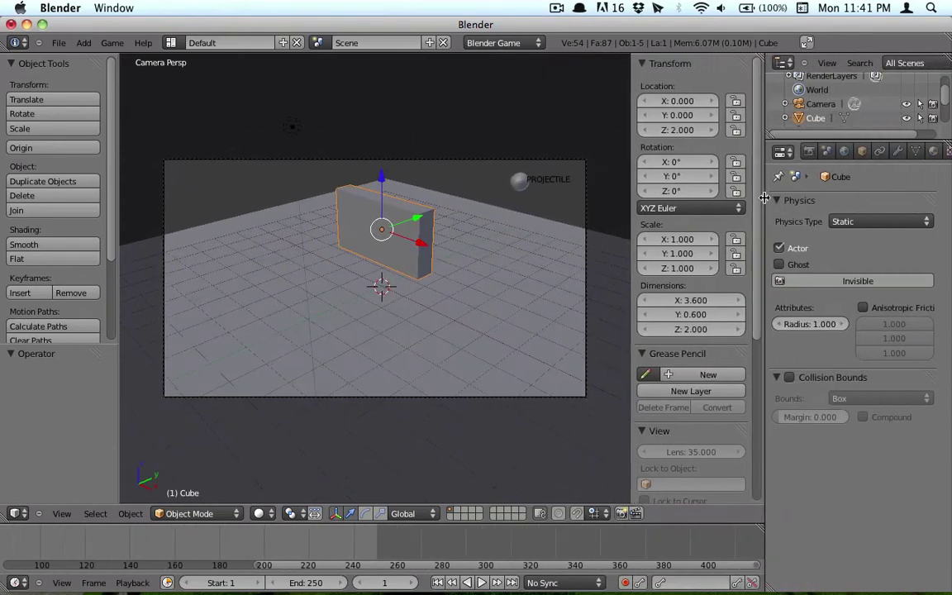
Search the available commands for "frac" and run Fracture Object on the block
key("space")
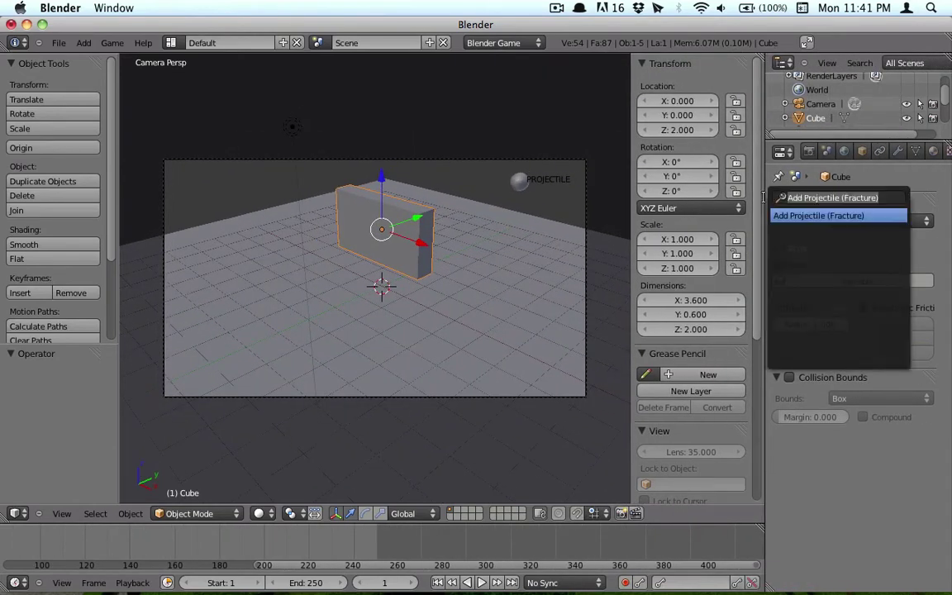
key("BackSpace")
type("frac")
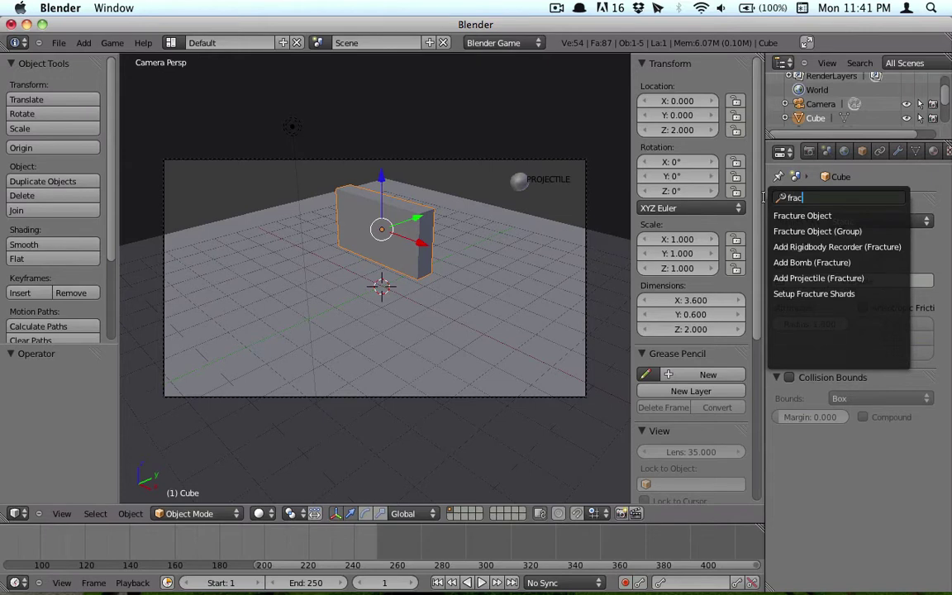
key("Down")
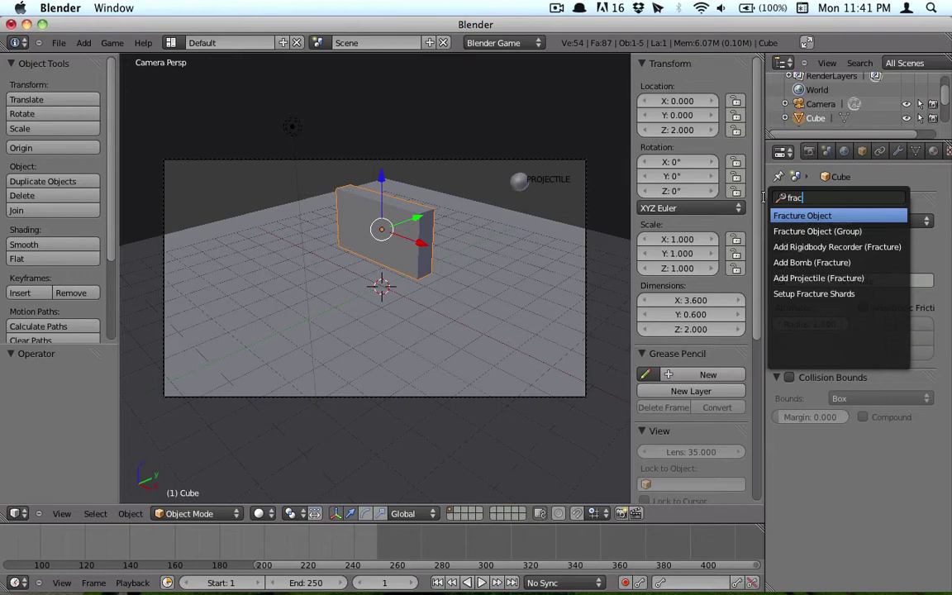
key("Return")
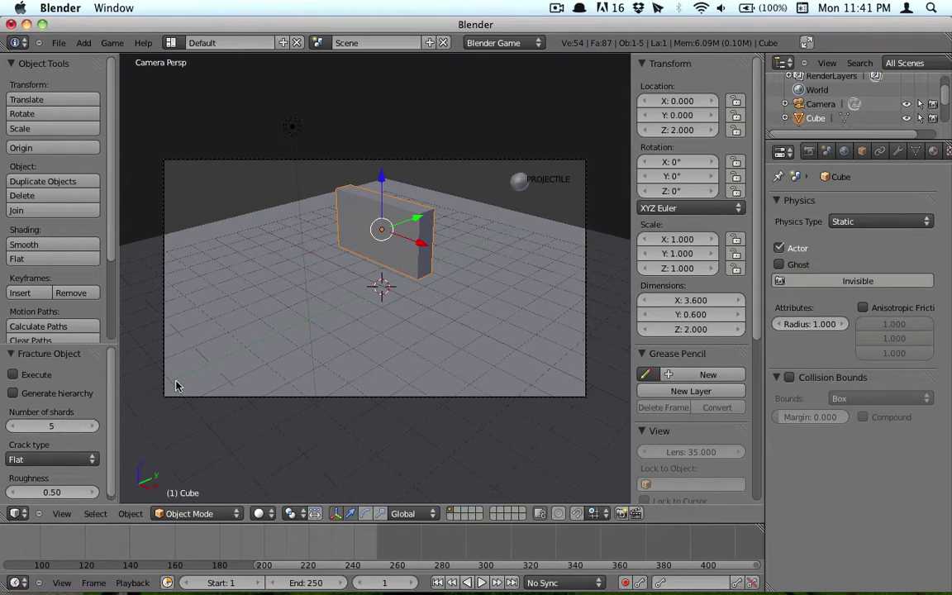
Set the number of shards to 25 for the block's fracture and execute it
left_click(56, 427)
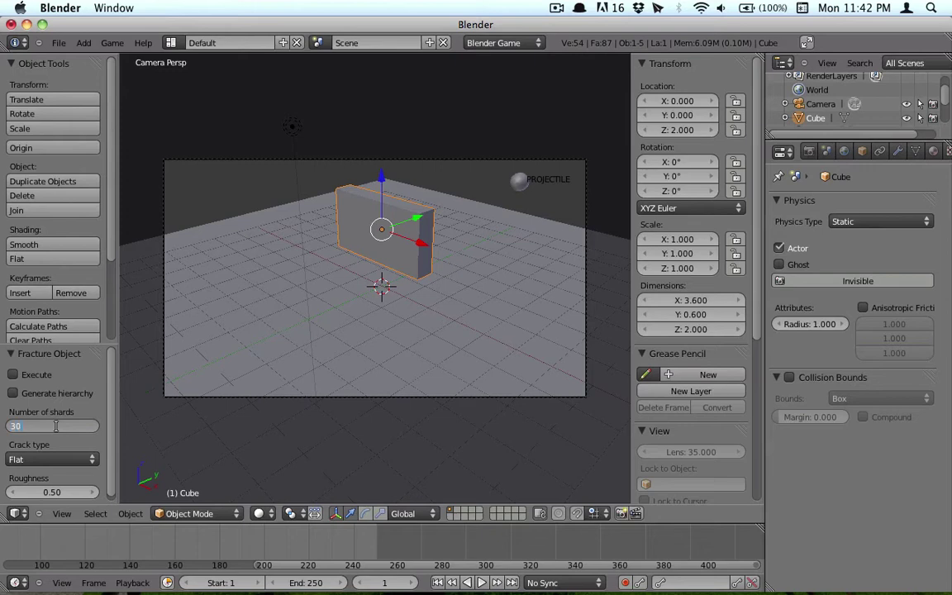
key("Return")
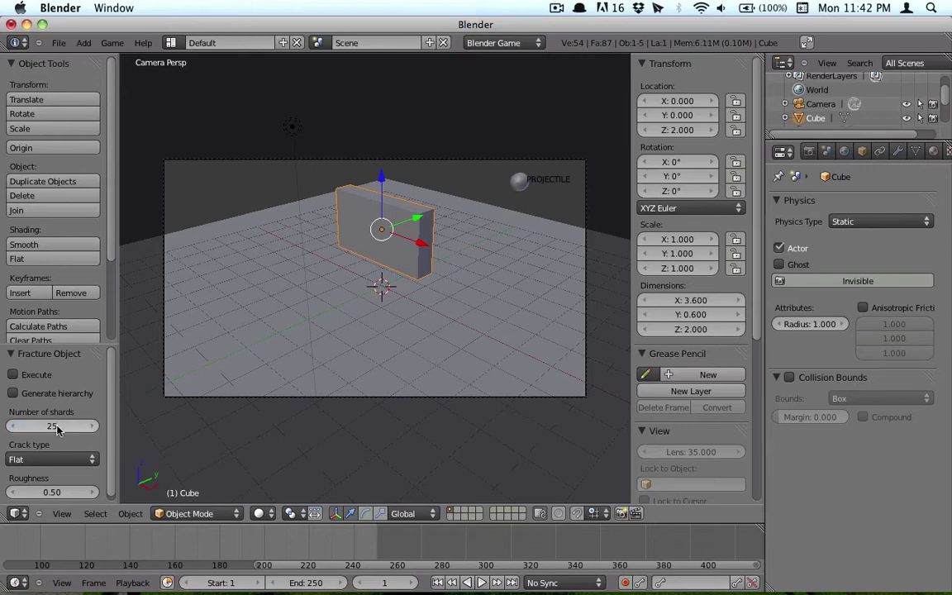
scroll(57, 427, "down", 1)
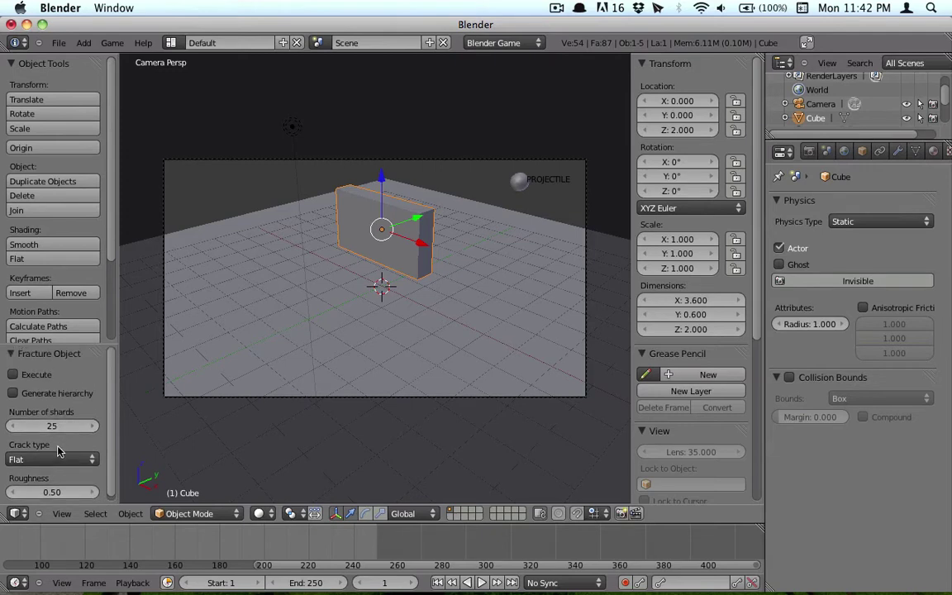
scroll(54, 406, "up", 1)
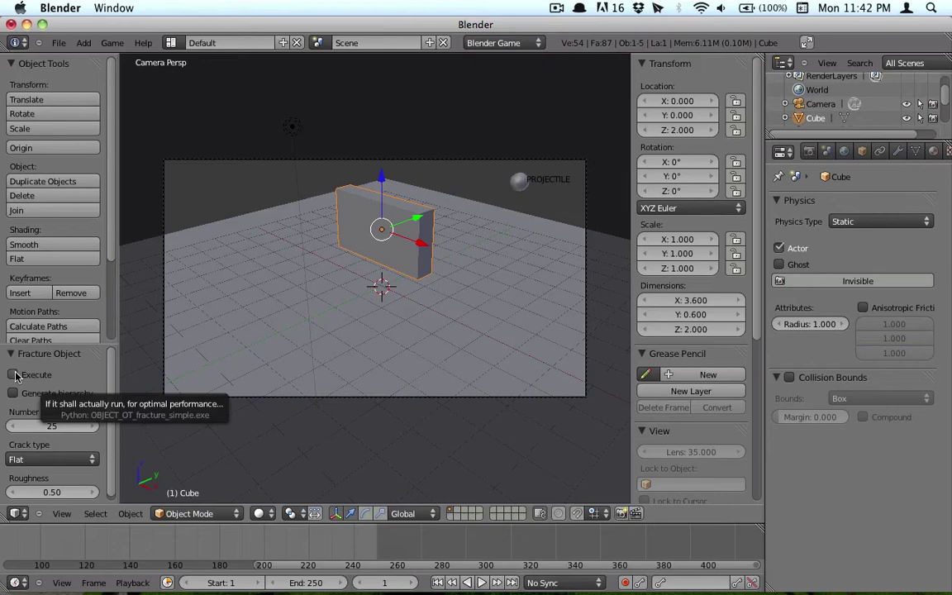
left_click(15, 376)
Examine the fractured block from camera, right and orbited views, selecting a single shard to check the pieces
scroll(419, 165, "up", 1)
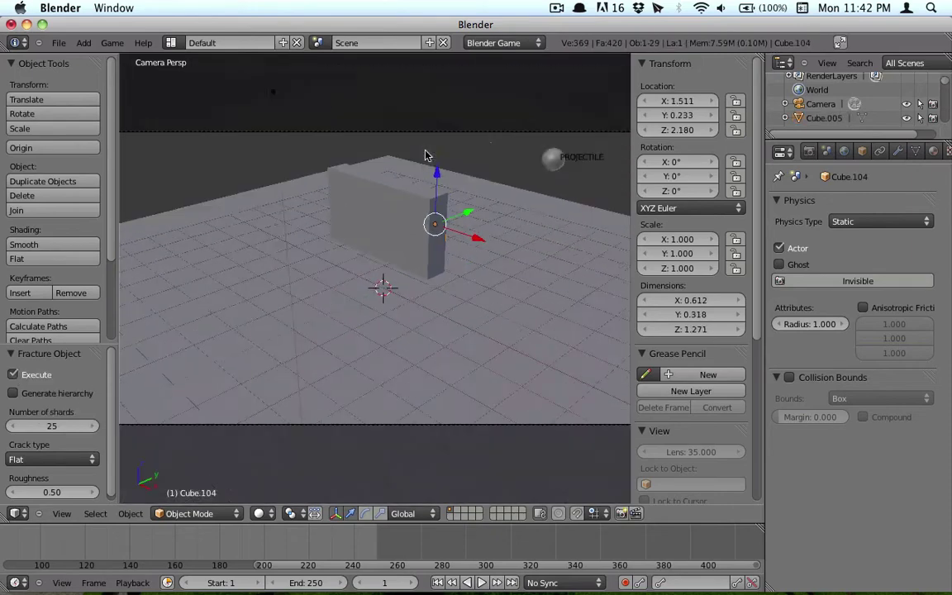
scroll(426, 156, "down", 3)
scroll(388, 221, "up", 5)
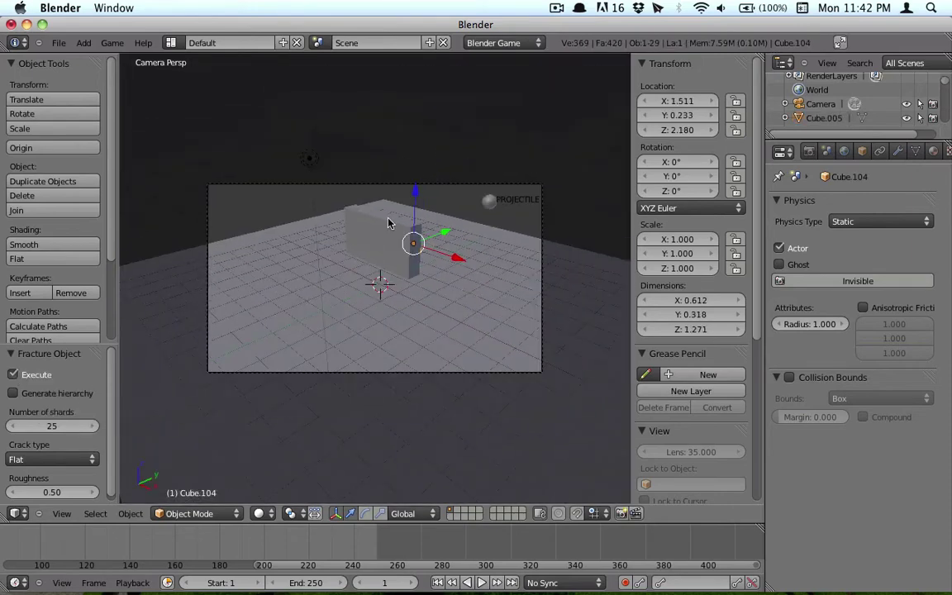
scroll(388, 225, "down", 3)
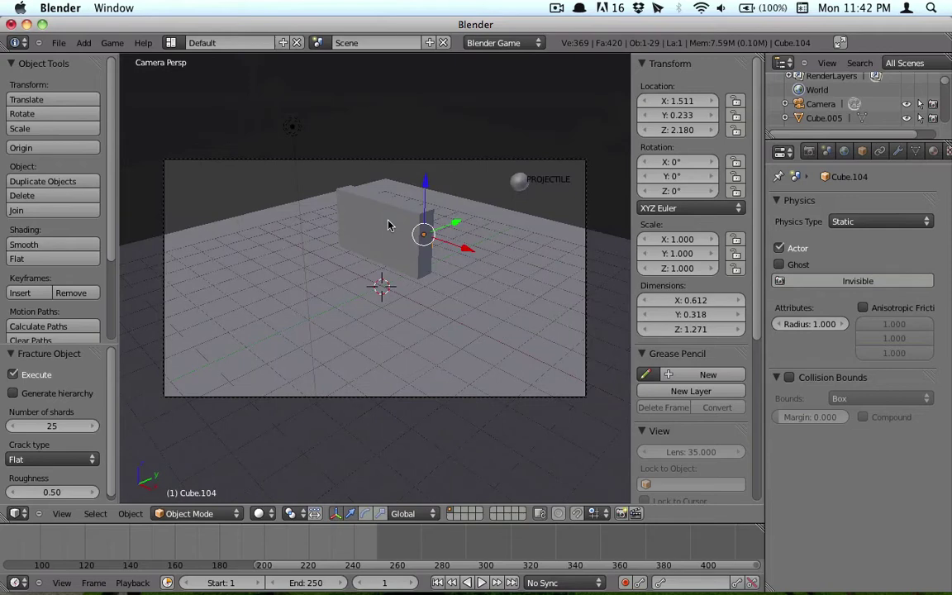
key("KP_3")
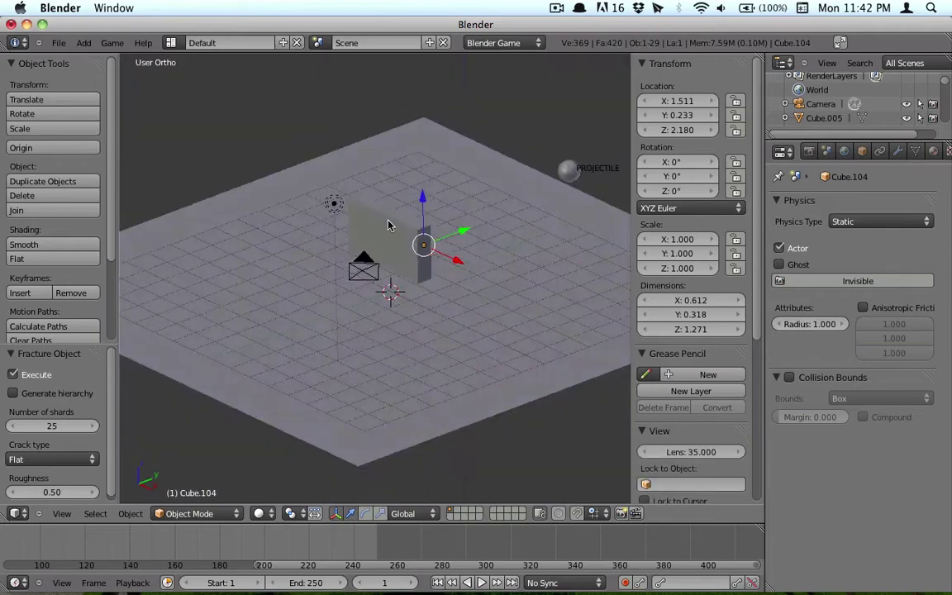
right_click(457, 270)
right_click(469, 289)
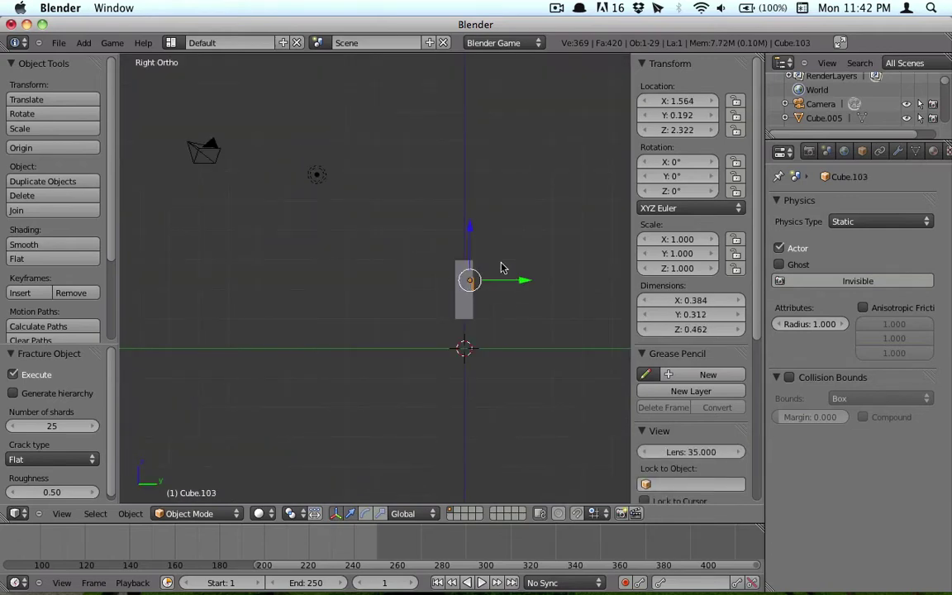
middle_click_drag(503, 268, 507, 287)
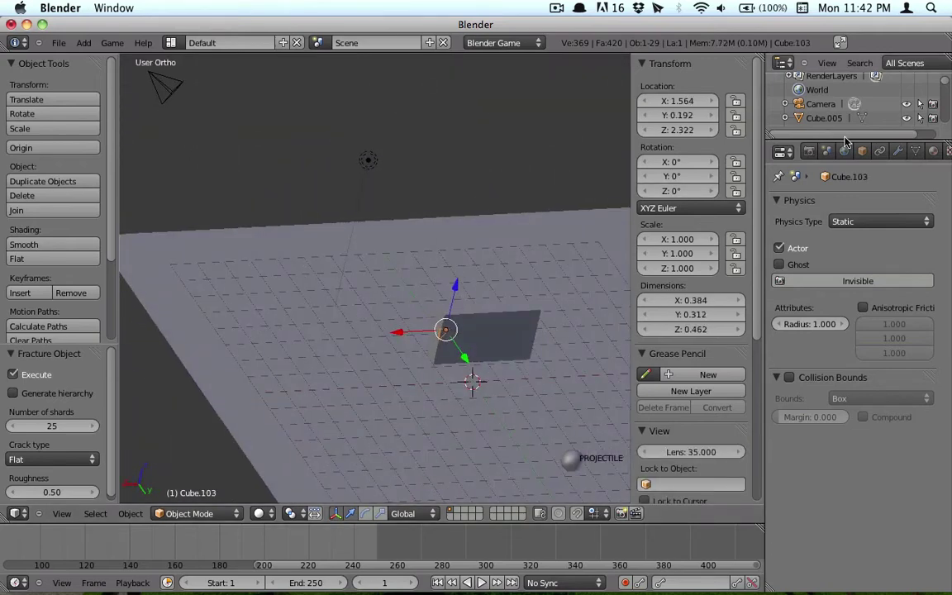
Clear the selection and box-select all shards of the fractured block in right view
left_click_drag(845, 140, 866, 154)
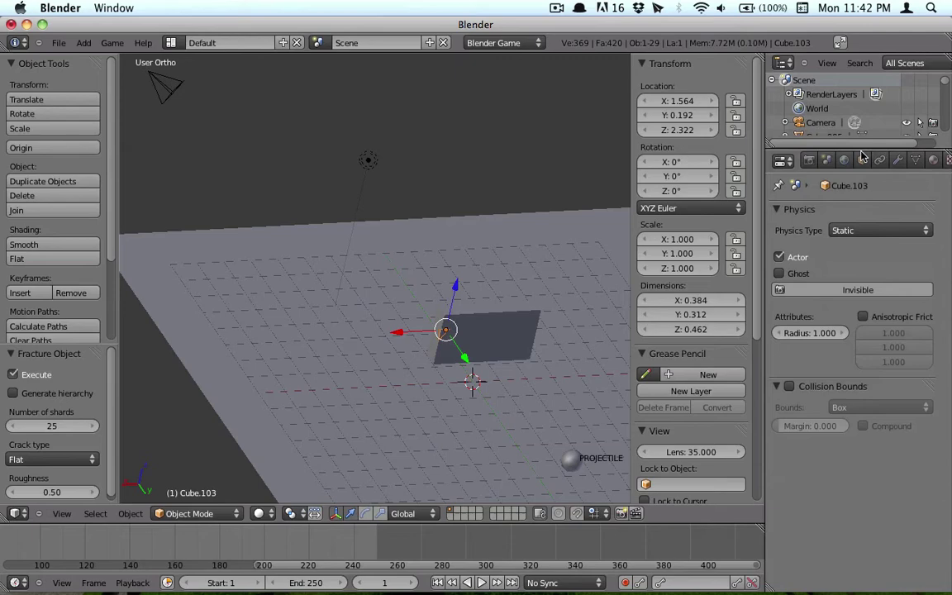
middle_click_drag(414, 387, 449, 336)
key("KP_3")
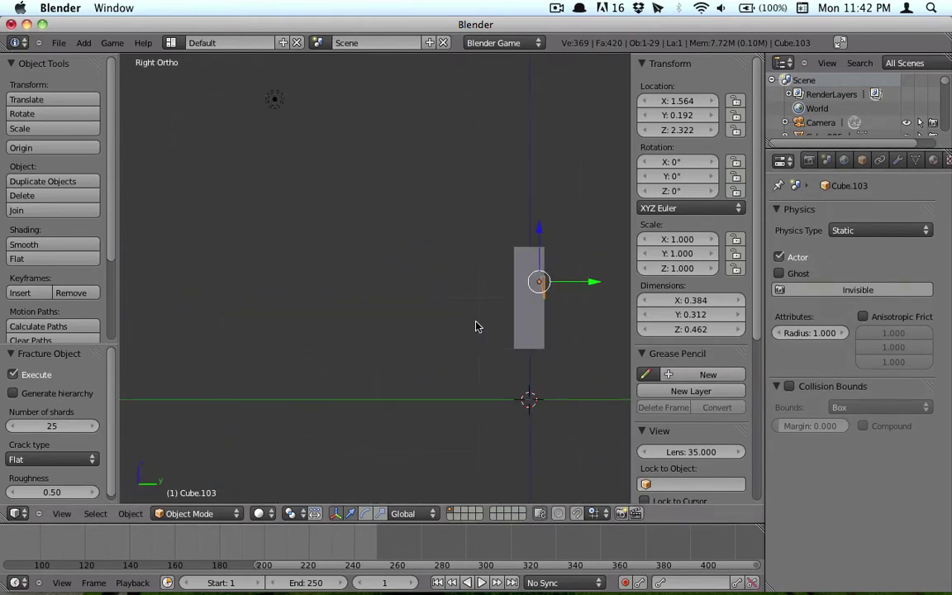
middle_click_drag(446, 290, 336, 295, "shift")
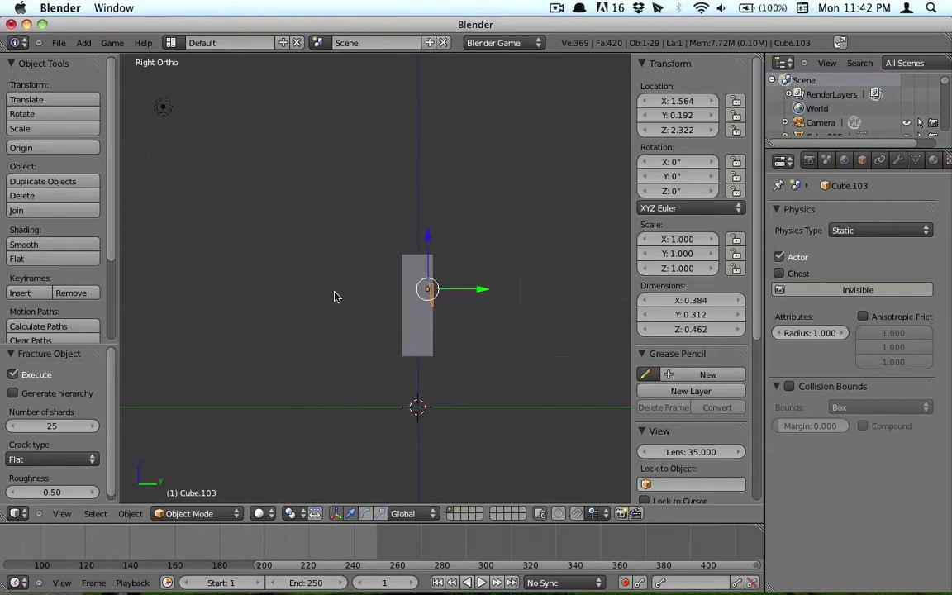
key("a")
key("b")
left_click_drag(378, 212, 462, 383)
middle_click_drag(462, 383, 404, 325)
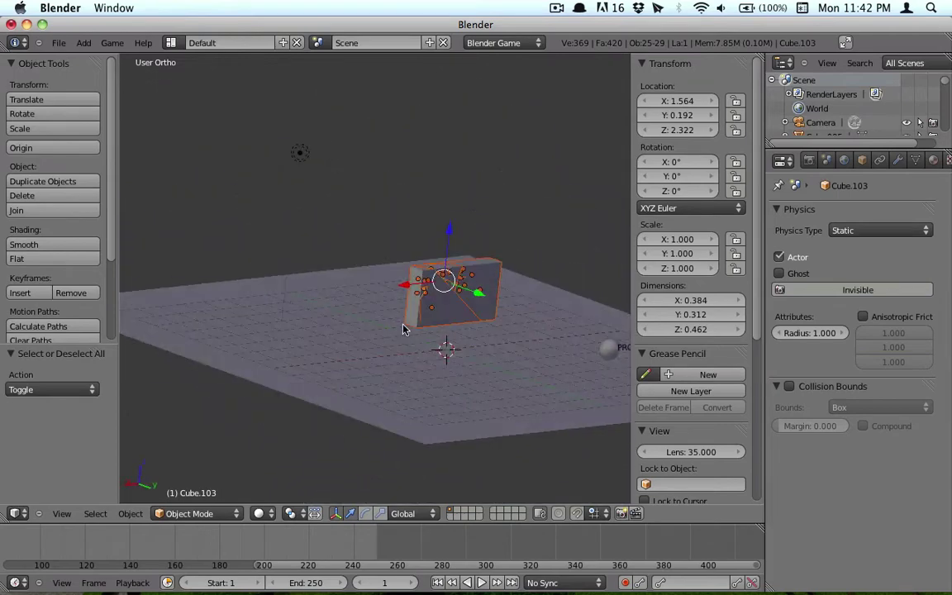
Create a new group from the selected shards and look through the outliner's object list
key("KP_3")
scroll(425, 324, "up", 2)
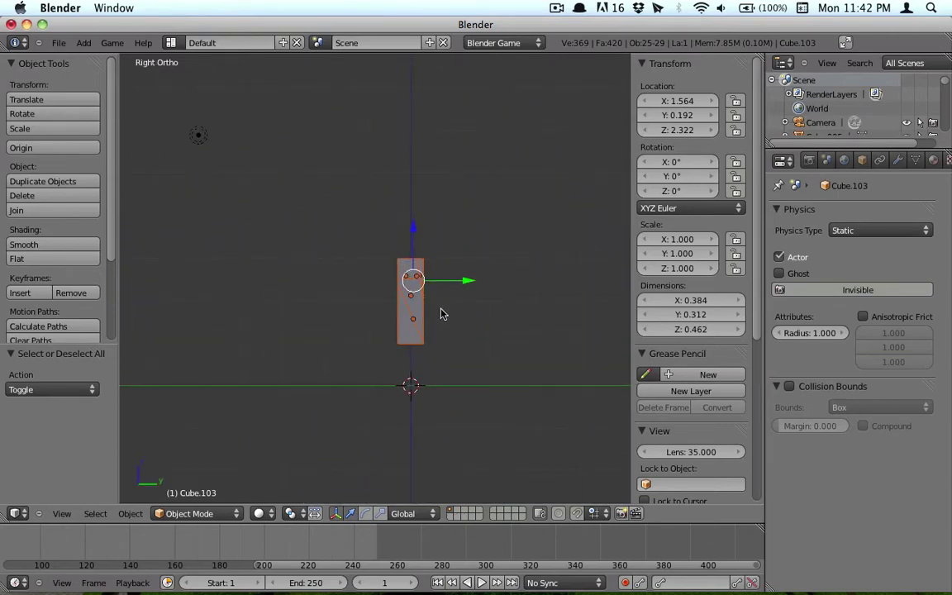
key("ctrl+g")
scroll(440, 314, "up", 2)
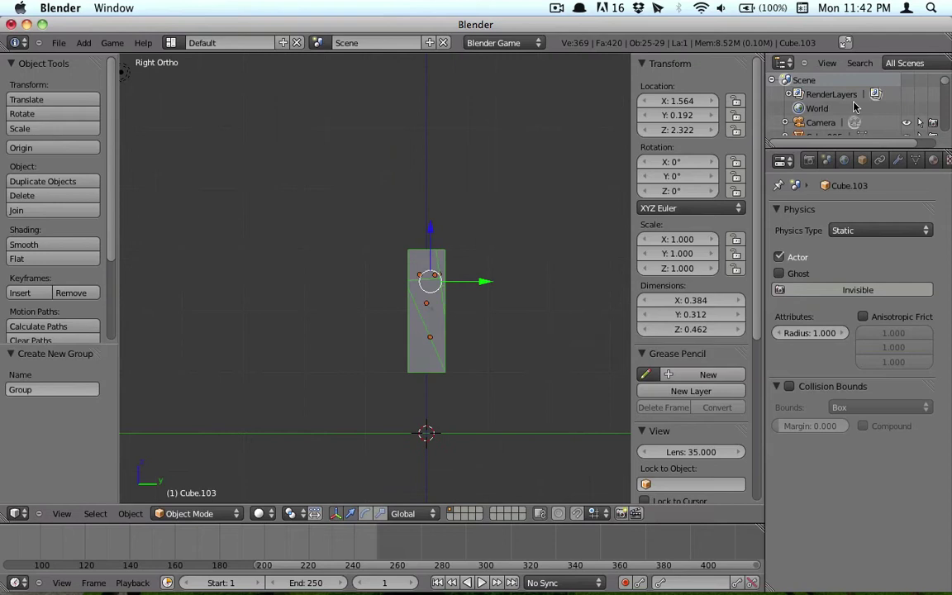
scroll(856, 103, "down", 6)
scroll(856, 106, "up", 6)
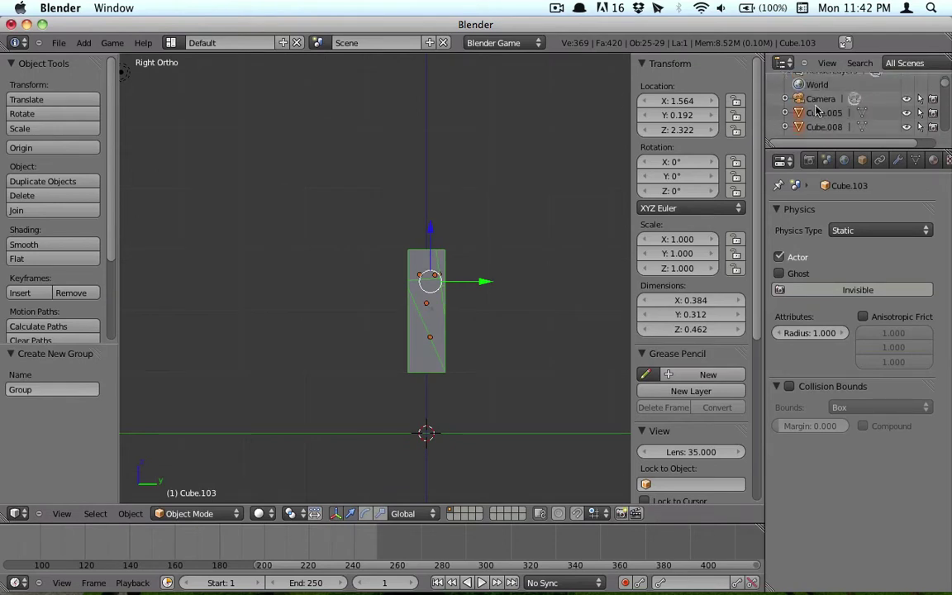
scroll(467, 308, "down", 1)
Select one shard, reset the misplaced 3D cursor to its default location, and undo back to the selection of all shards
right_click(420, 308)
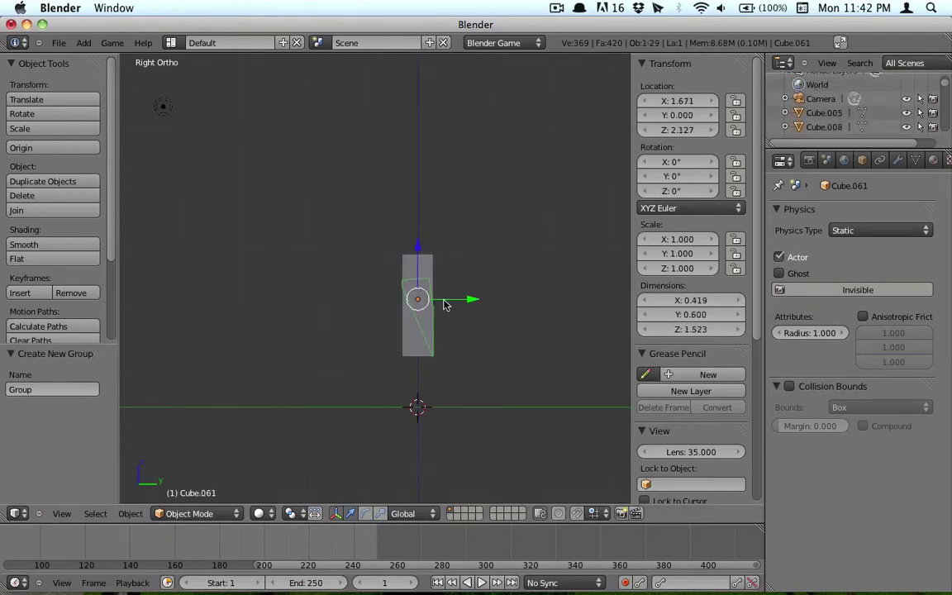
left_click(529, 290)
right_click(684, 115)
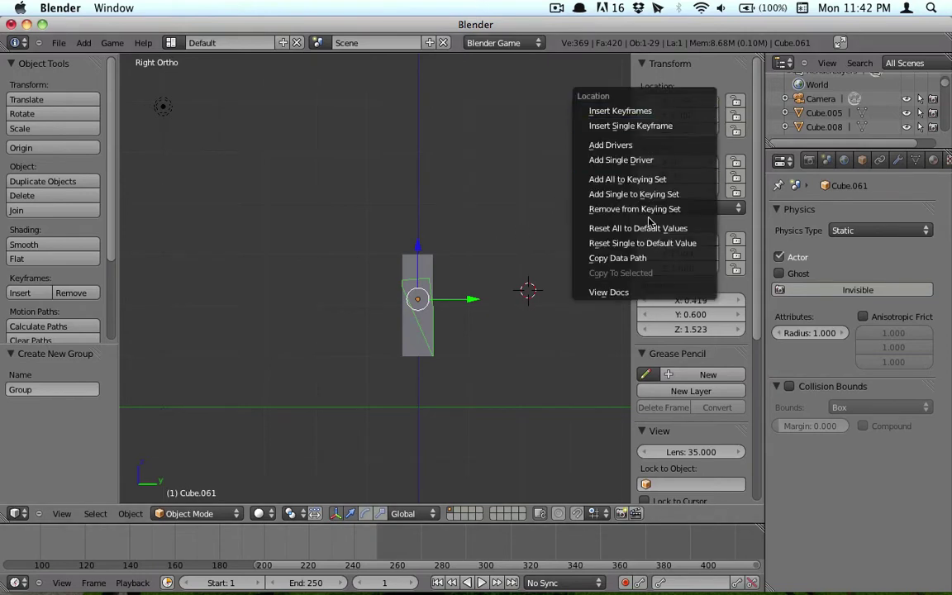
right_click(703, 315)
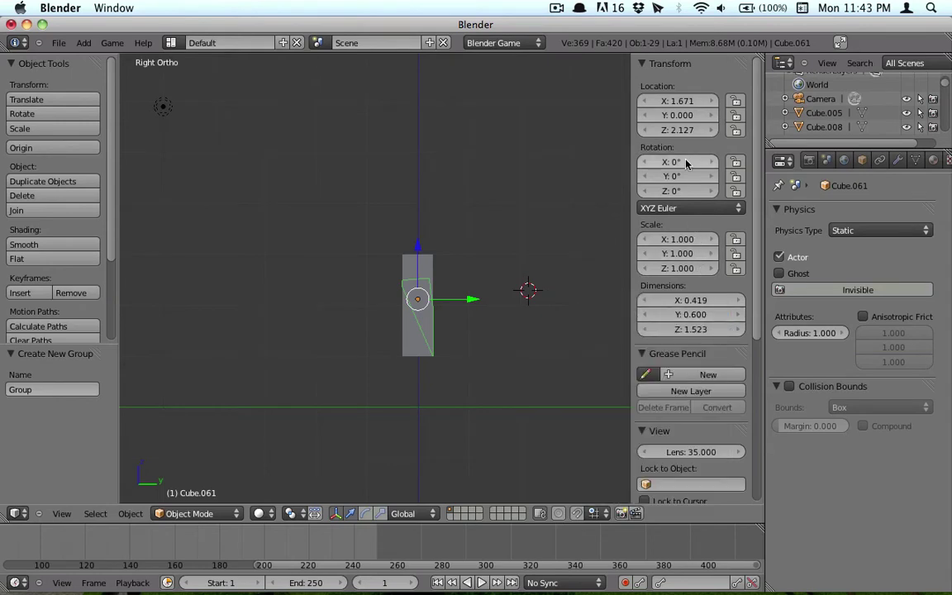
scroll(686, 177, "down", 6)
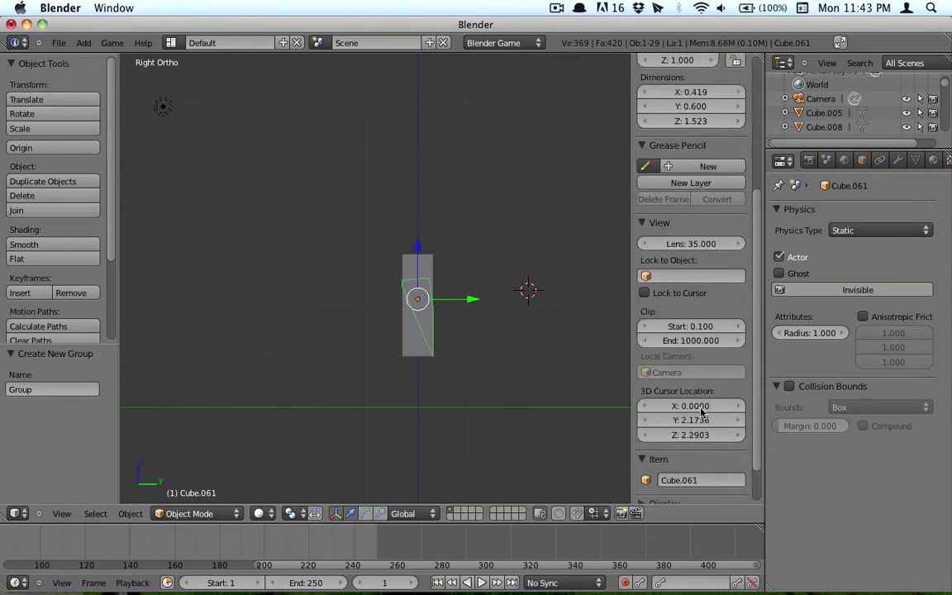
right_click(701, 410)
left_click(702, 409)
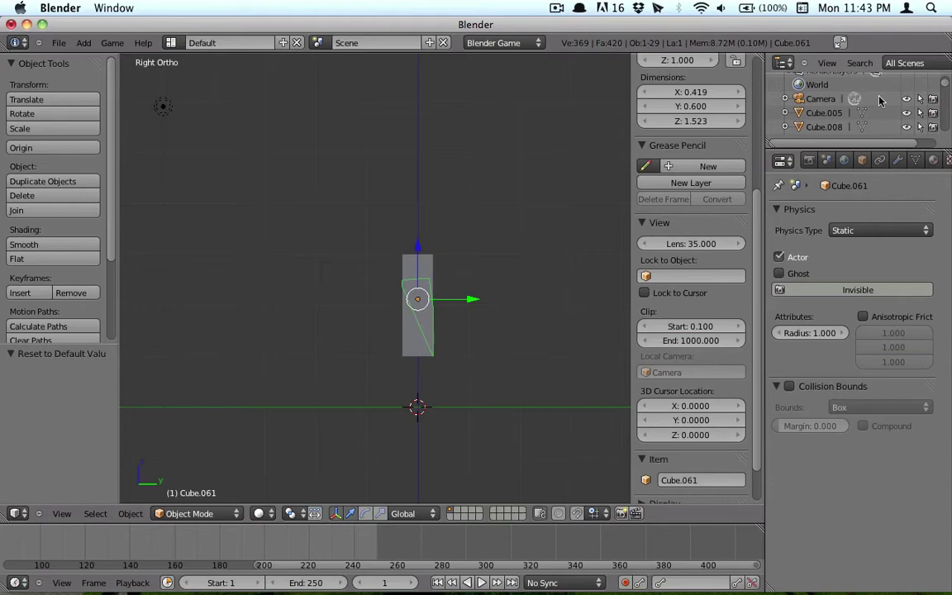
key("ctrl+z")
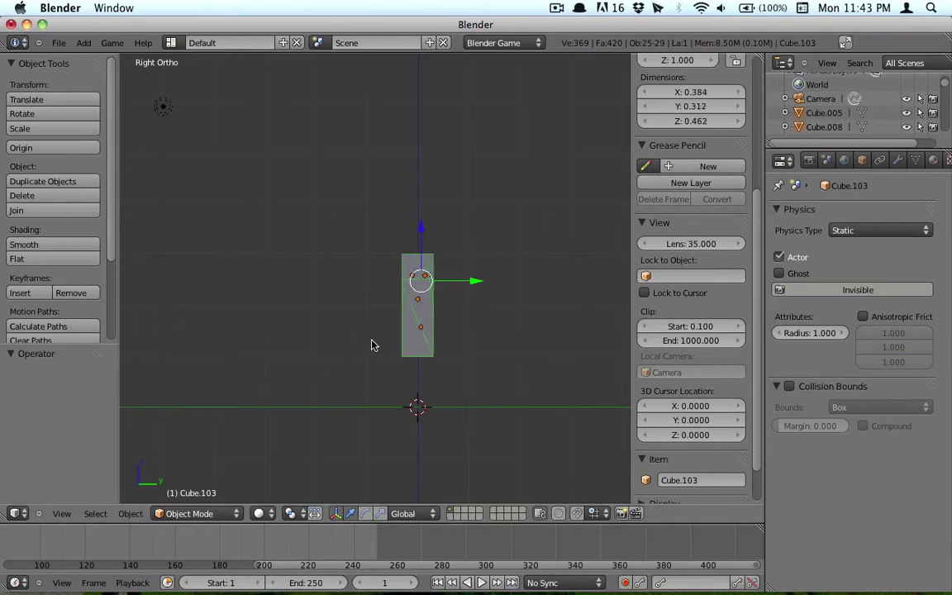
Find and run the Setup Fracture Shards operator on the selected shards of the block
middle_click_drag(389, 319, 248, 414)
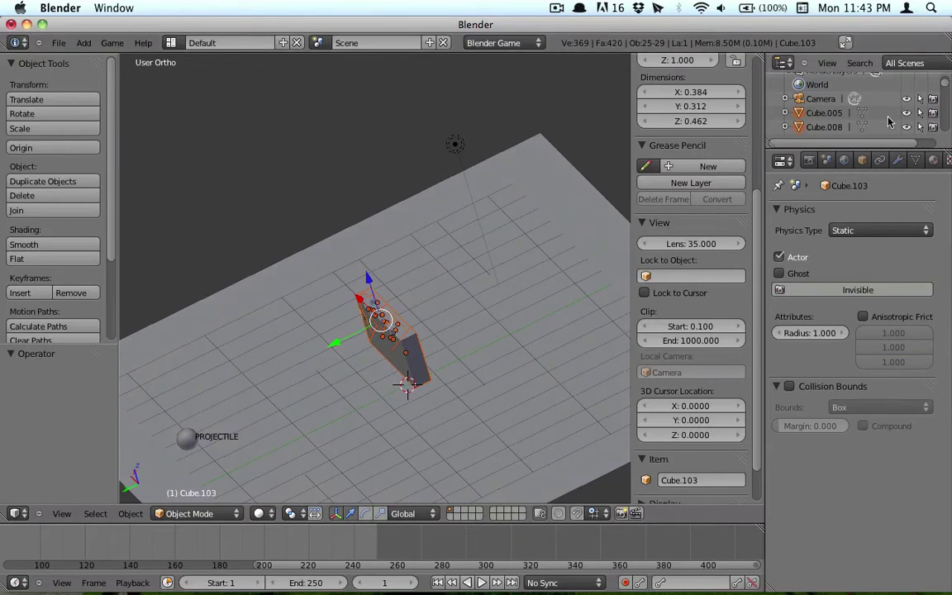
middle_click_drag(291, 214, 431, 234)
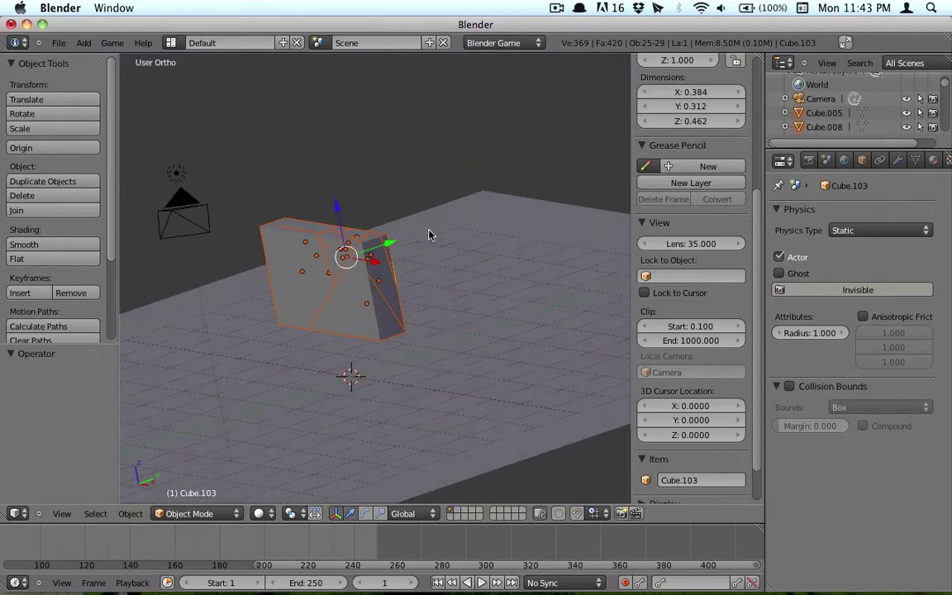
key("space")
key("BackSpace")
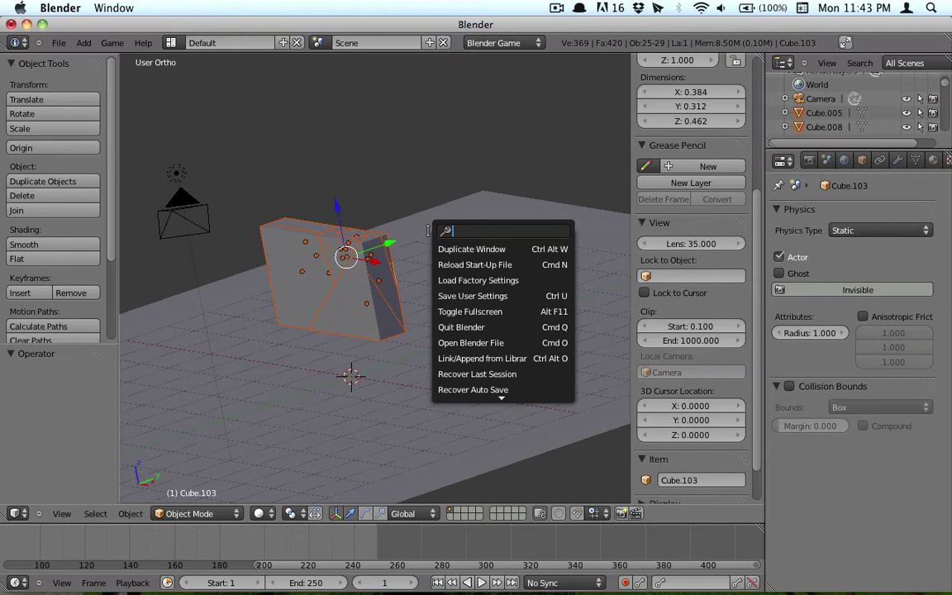
type("frac")
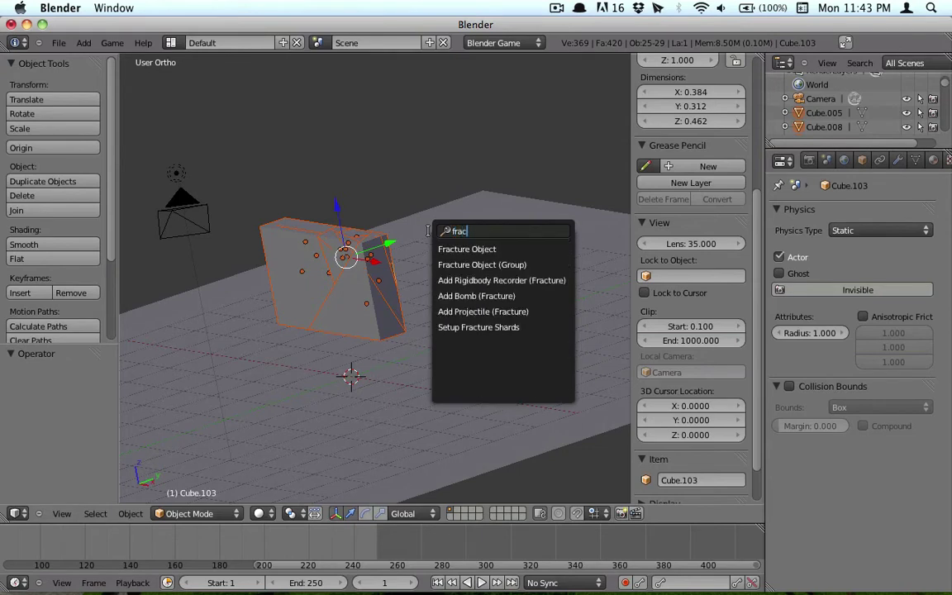
left_click(502, 328)
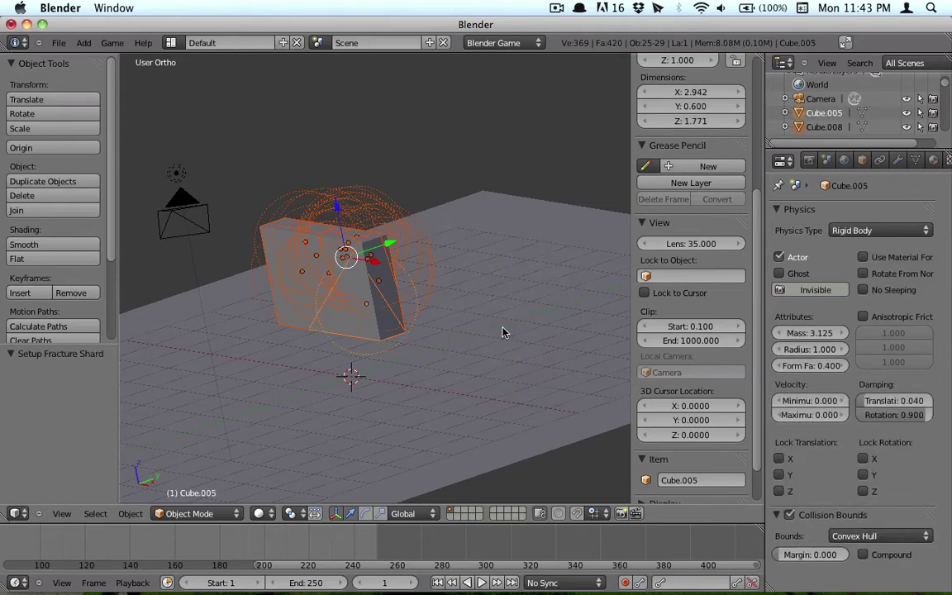
Run the game simulation twice from the camera view to check how the projectile shatters the block
key("KP_0")
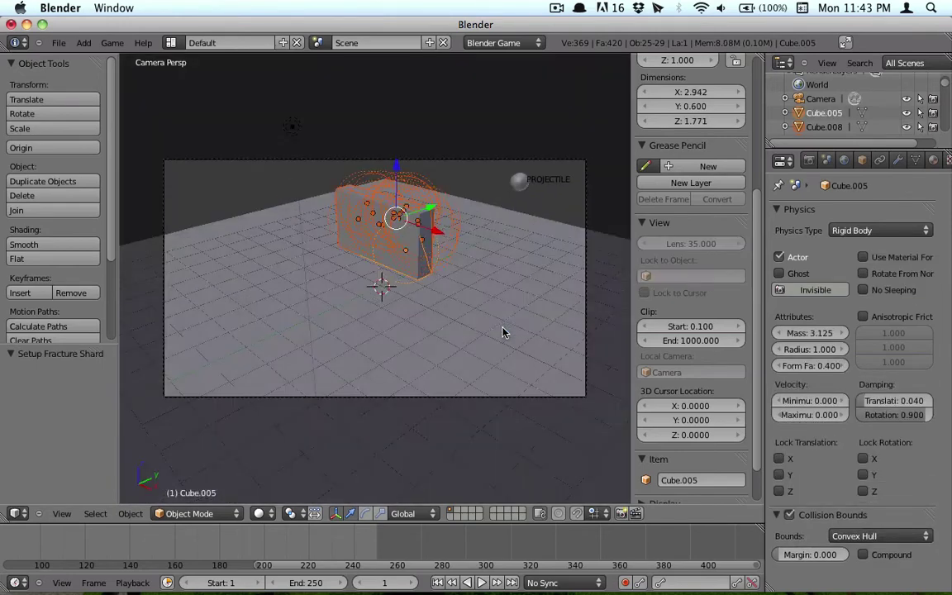
key("p")
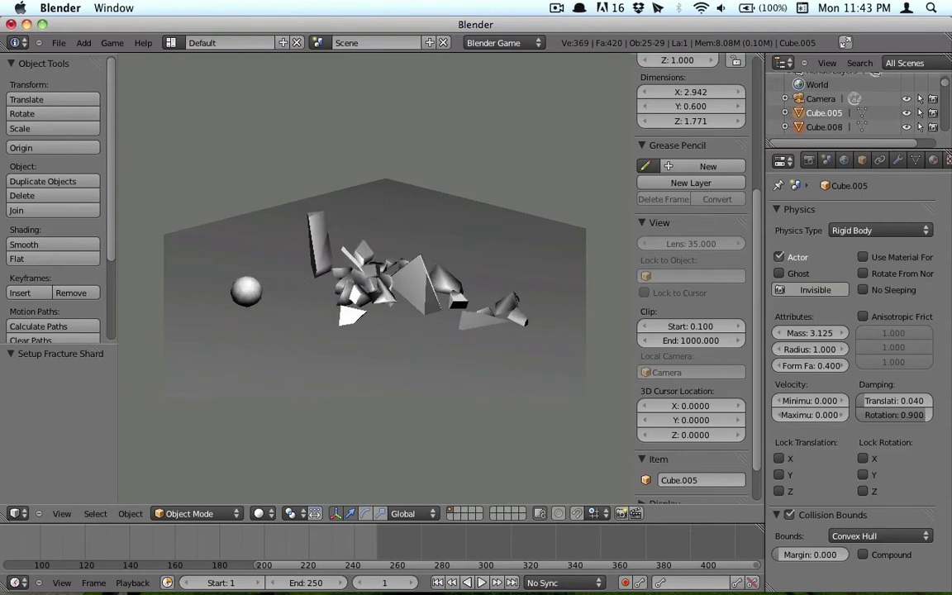
key("Escape")
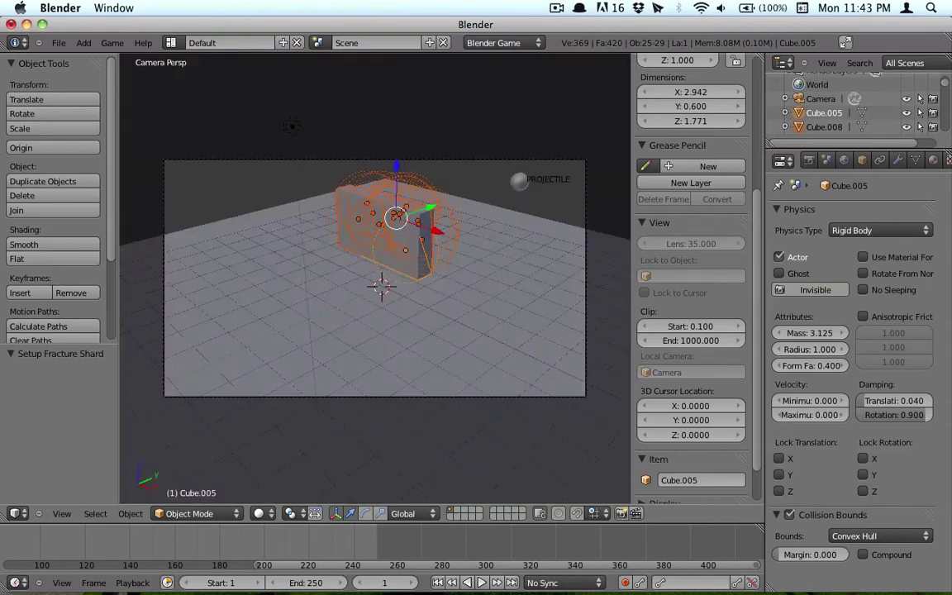
key("p")
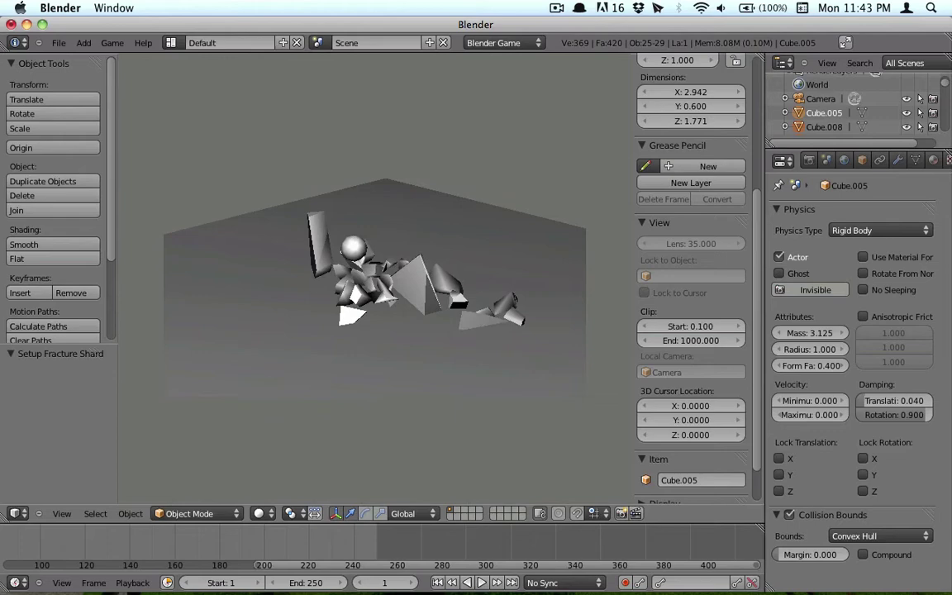
key("Escape")
key("Home")
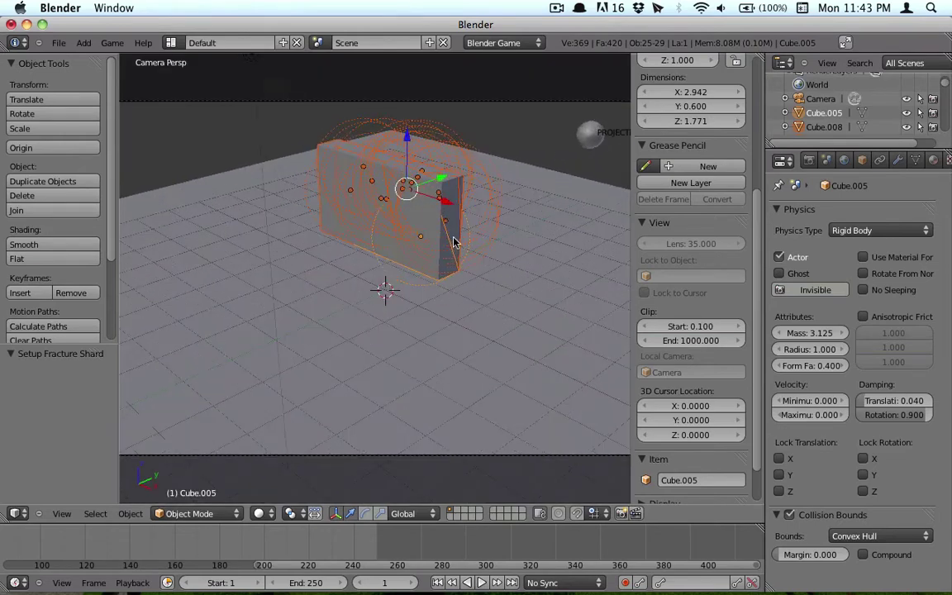
Move the selected shards down 1 unit along Z in right view so the block rests on the ground plane
scroll(529, 177, "down", 4)
middle_click_drag(529, 177, 488, 228)
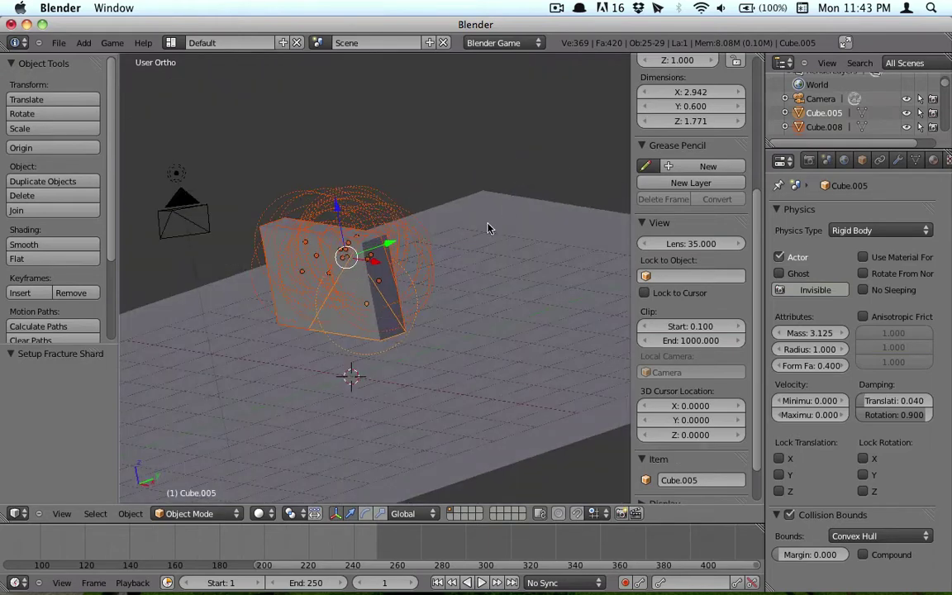
key("KP_3")
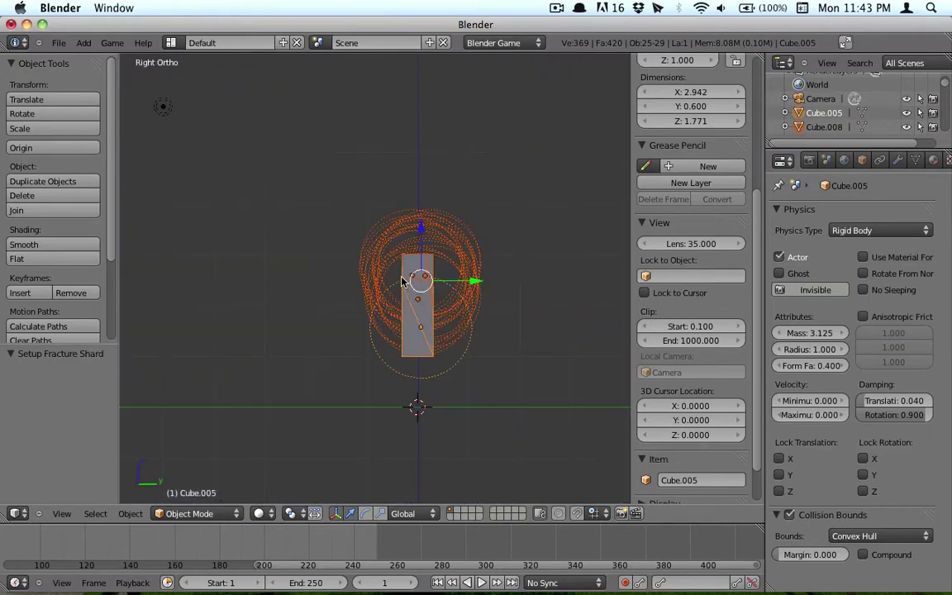
left_click_drag(419, 234, 421, 284)
scroll(404, 298, "up", 3)
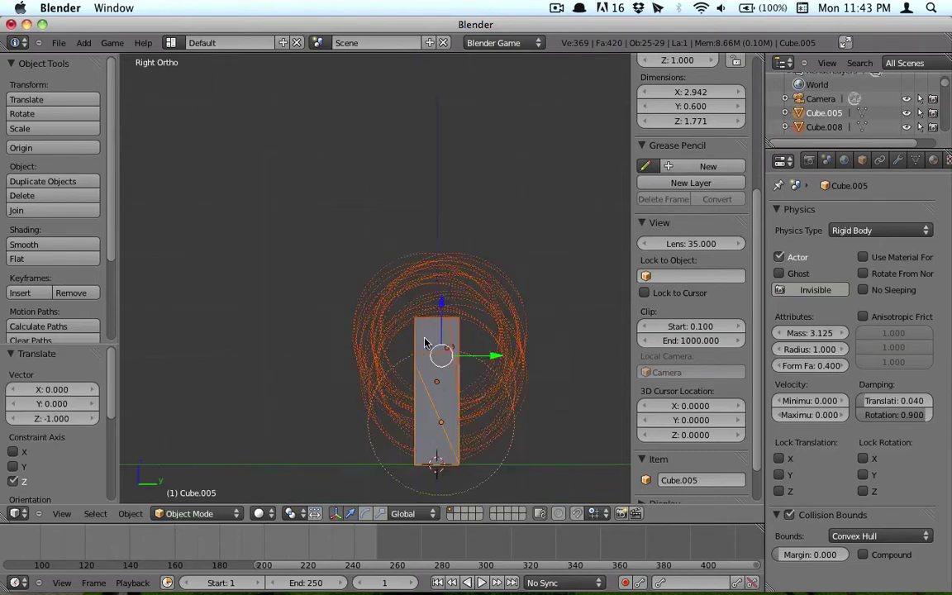
middle_click_drag(471, 305, 472, 274, "shift")
scroll(469, 272, "down", 5)
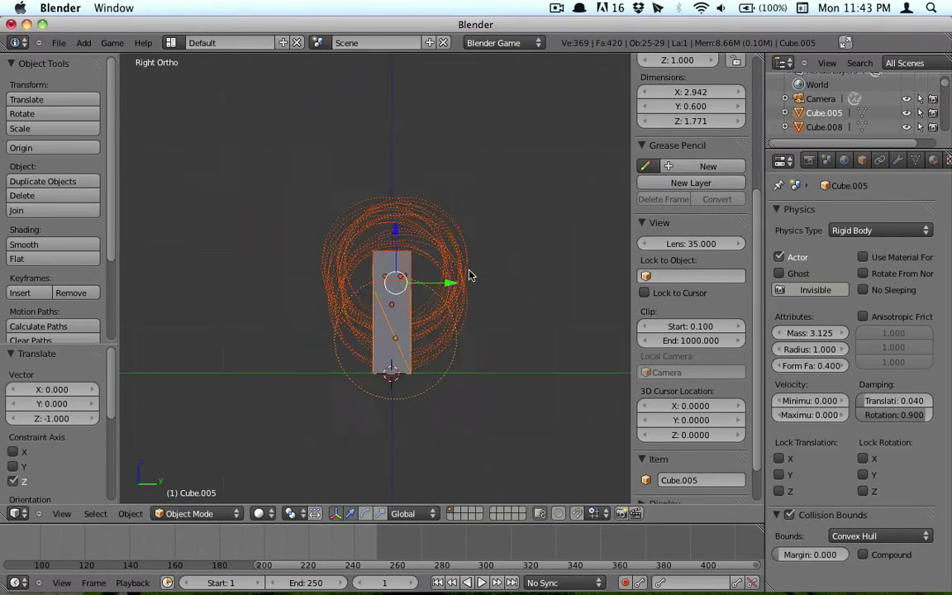
Select the PROJECTILE sphere and move it by -1 along the Z axis
right_click(576, 265)
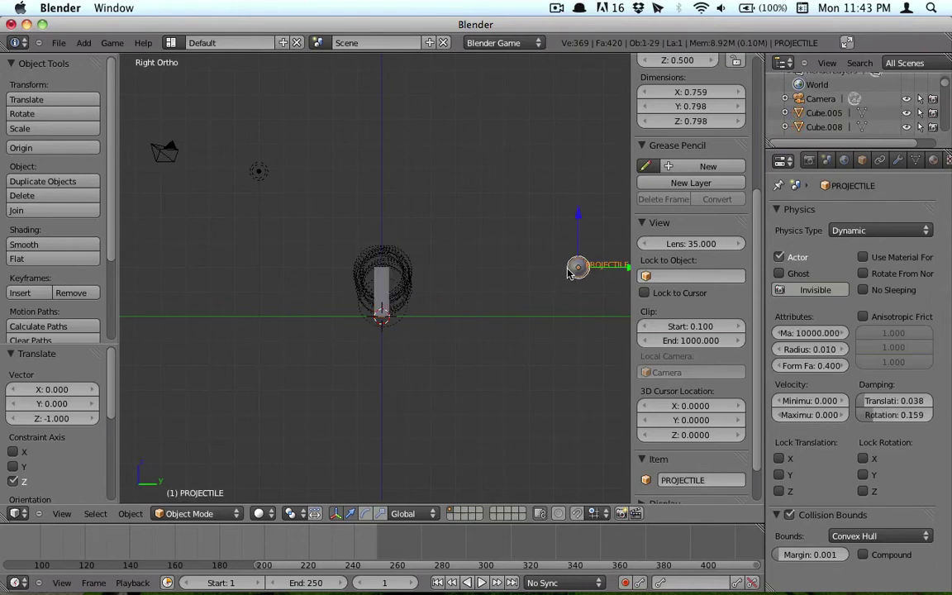
key("g")
key("z")
key("minus")
key("1")
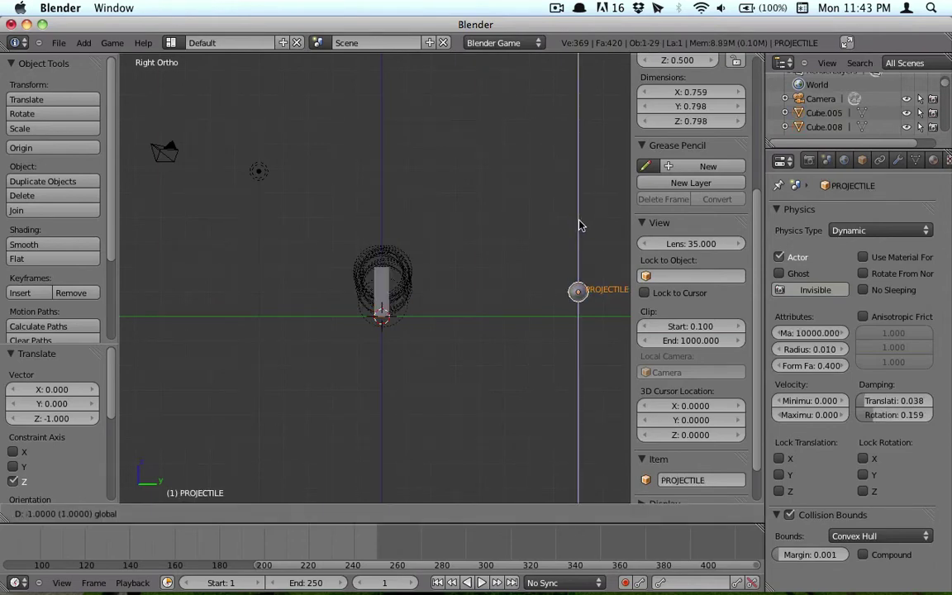
key("Return")
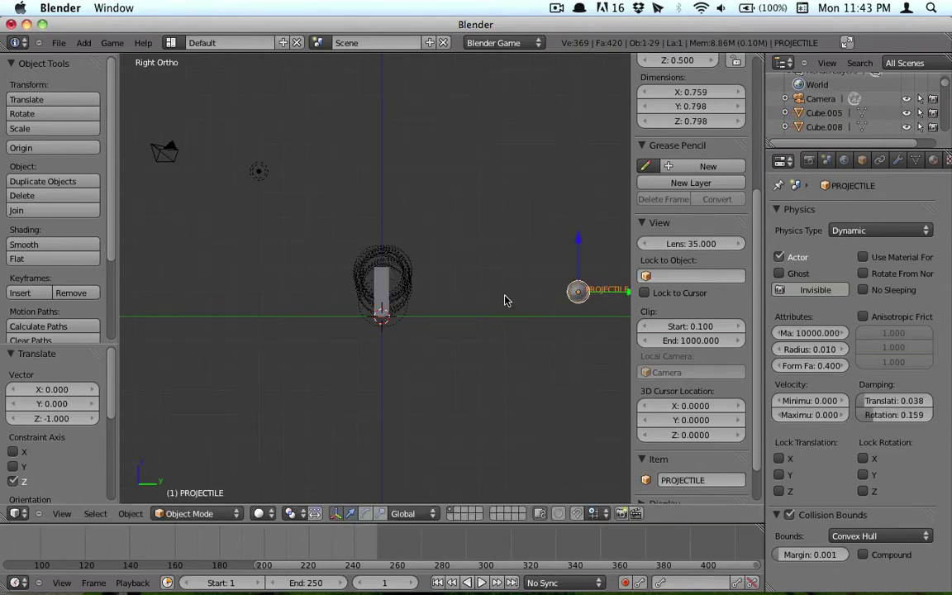
Run the game simulation from the camera view to check the impact on the lowered block
key("KP_0")
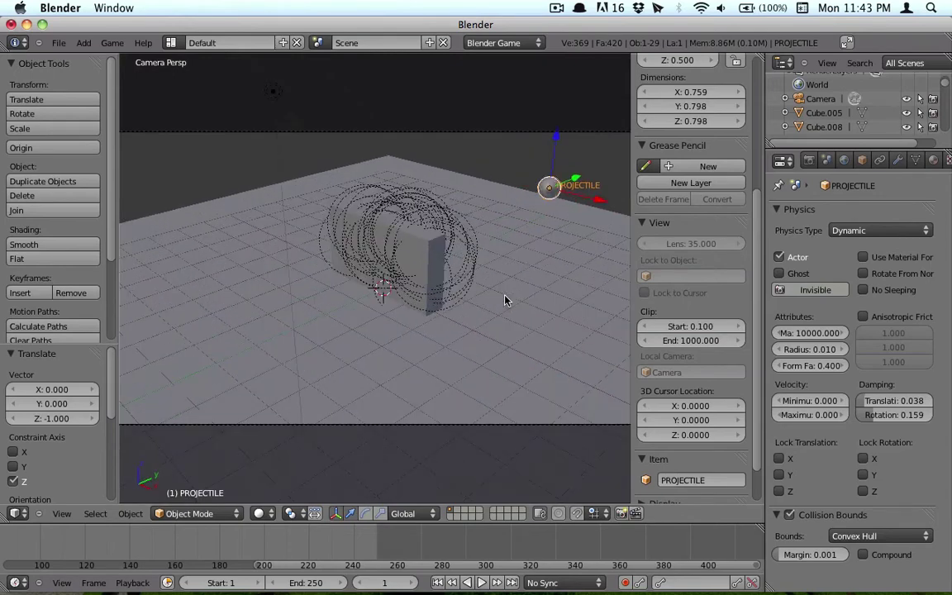
key("p")
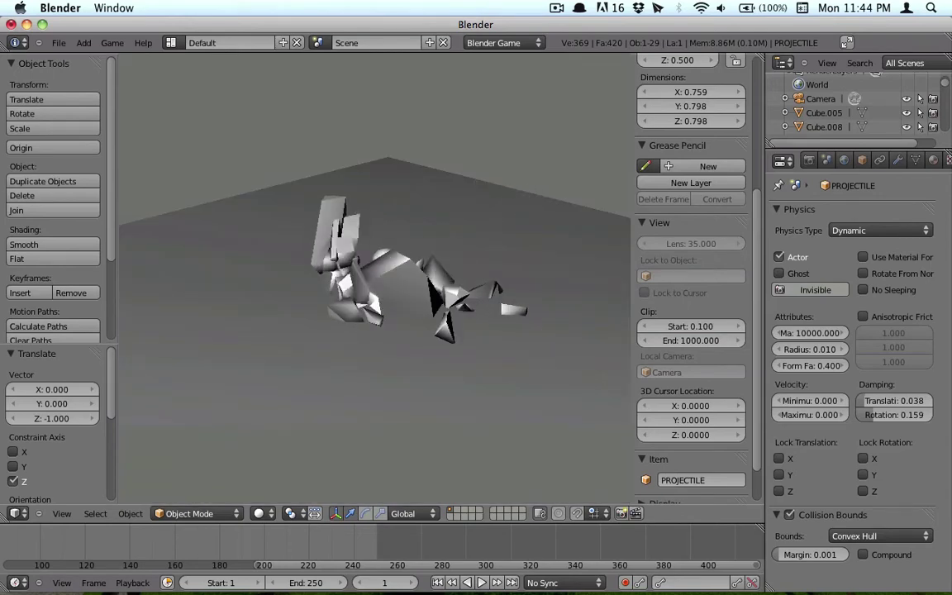
key("Escape")
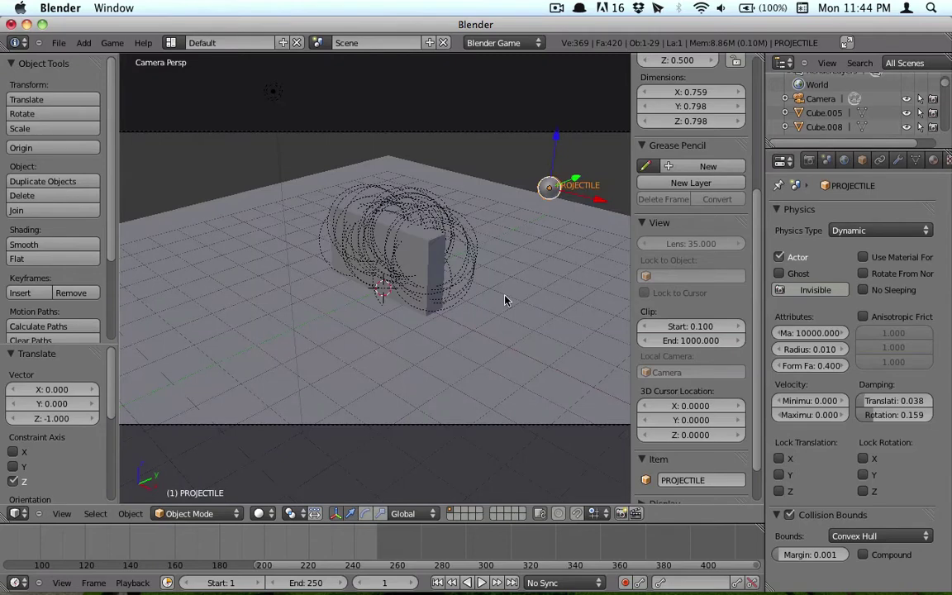
Box-select all shards of the block in right view
middle_click_drag(506, 301, 463, 285)
key("KP_3")
scroll(451, 266, "up", 2)
key("b")
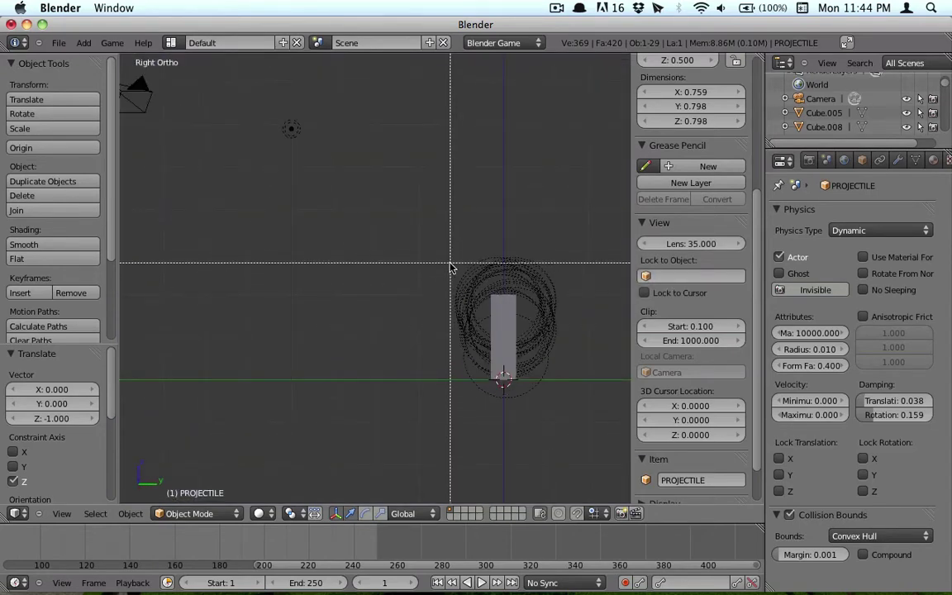
left_click_drag(450, 267, 543, 373)
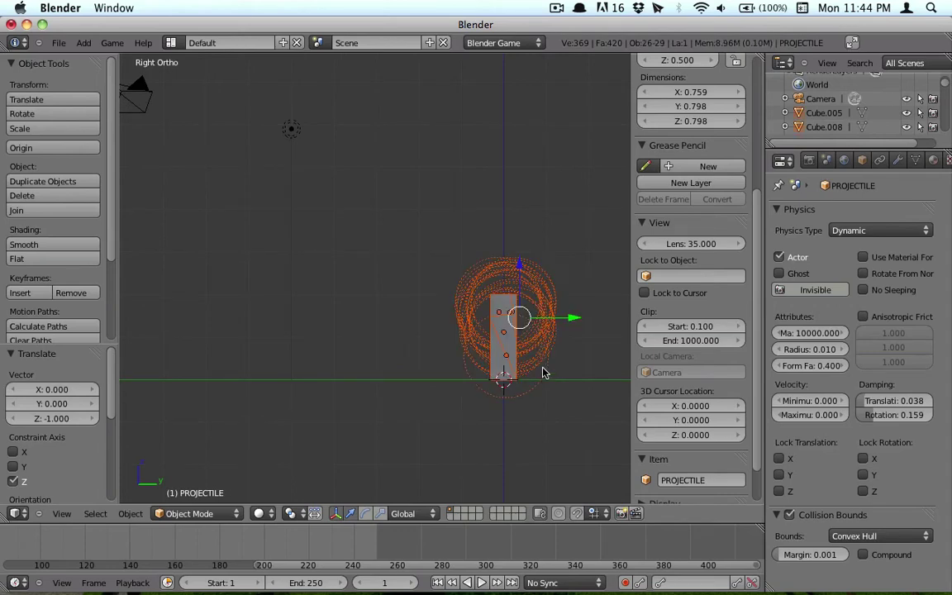
Try to take the projectile out of the shard selection, and deselect everything
middle_click_drag(543, 372, 417, 357)
left_click(445, 397, "shift")
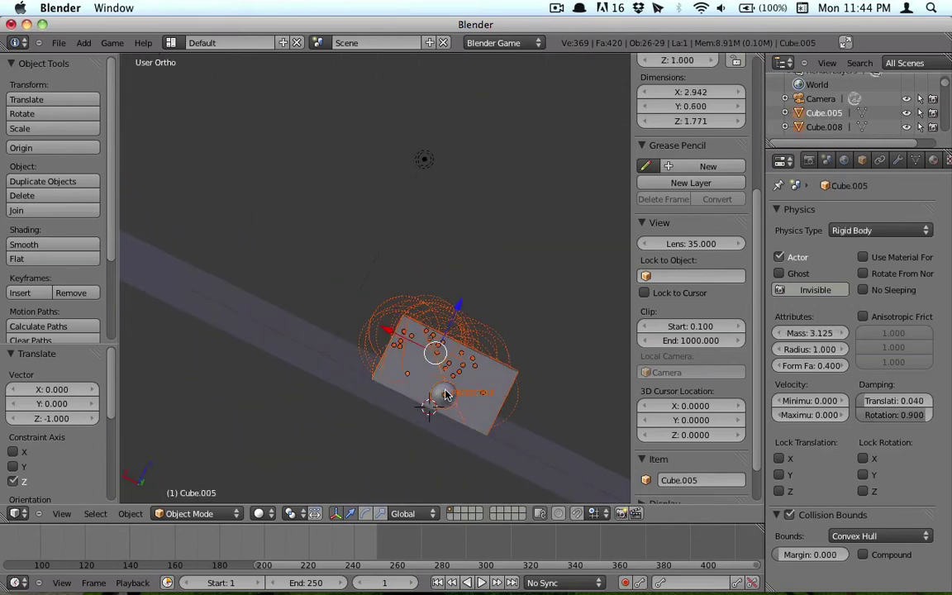
left_click(444, 398, "shift")
left_click(444, 399, "shift")
left_click(447, 403, "shift")
right_click(446, 401, "shift")
right_click(447, 400, "shift")
middle_click_drag(493, 270, 302, 261)
key("a")
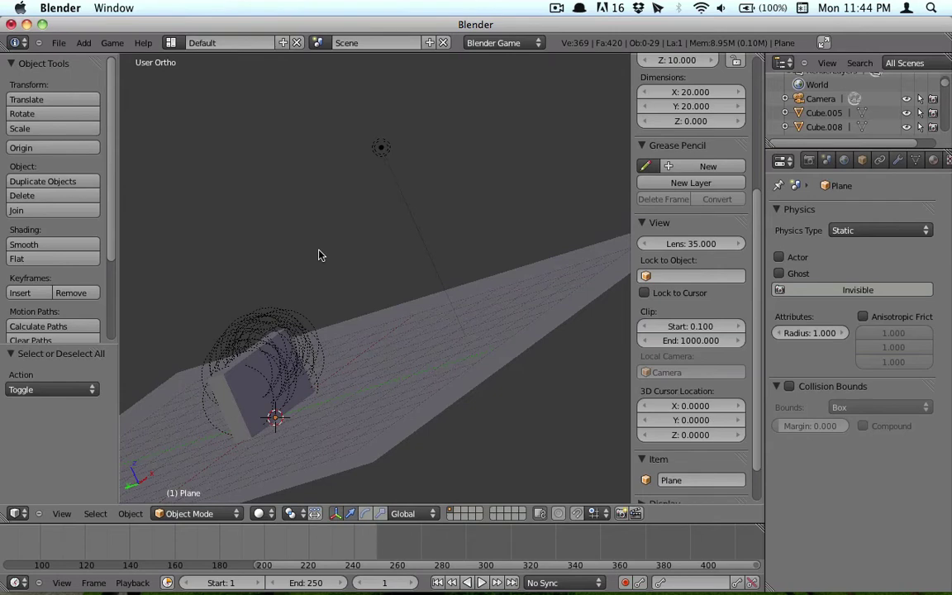
key("KP_3")
middle_click_drag(550, 252, 446, 251, "shift")
key("b")
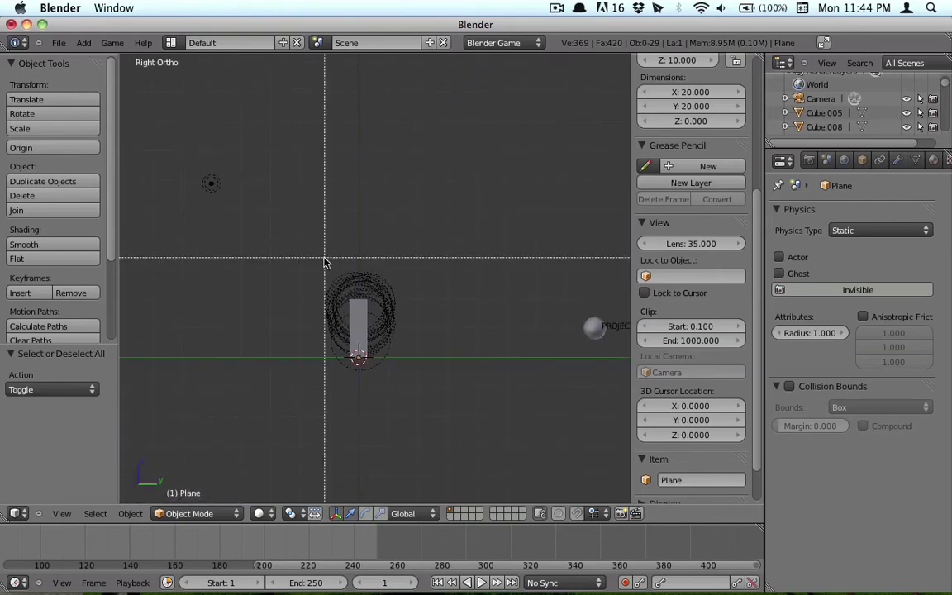
key("Escape")
Add a UV sphere and place it midway between the block and the projectile, level with the projectile
key("shift+a")
mouse_move(464, 237)
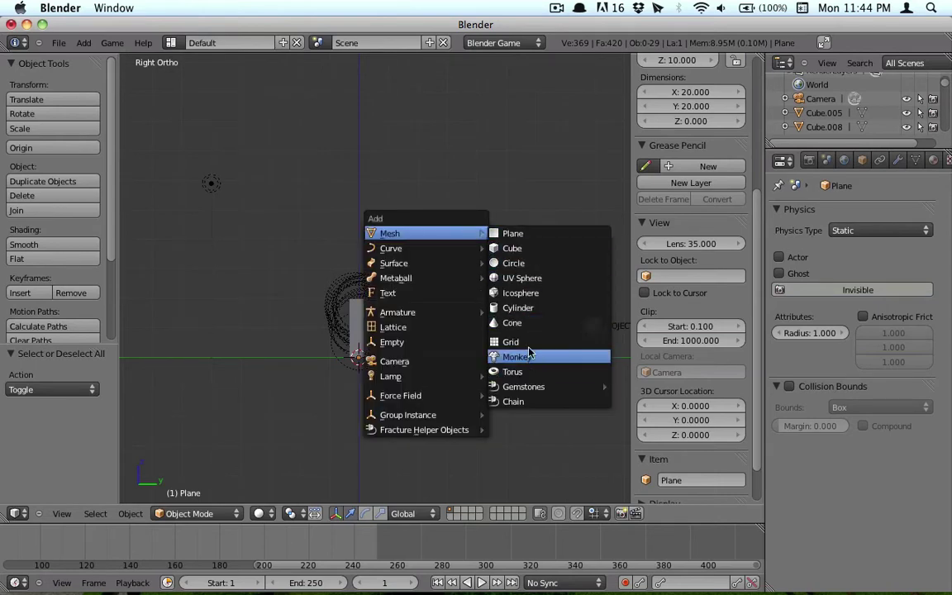
left_click(528, 278)
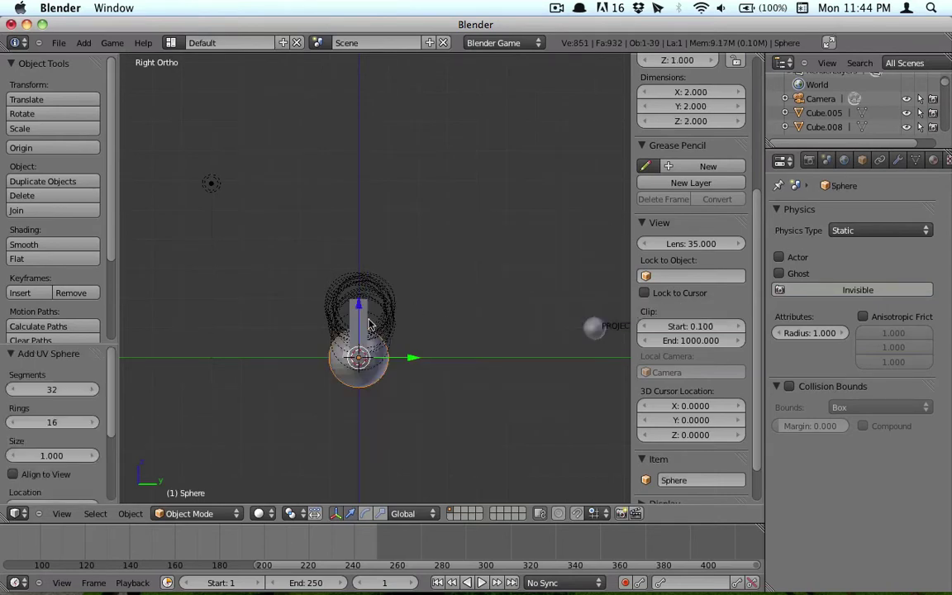
left_click_drag(360, 306, 369, 187)
left_click_drag(406, 238, 524, 239)
left_click_drag(473, 196, 472, 281)
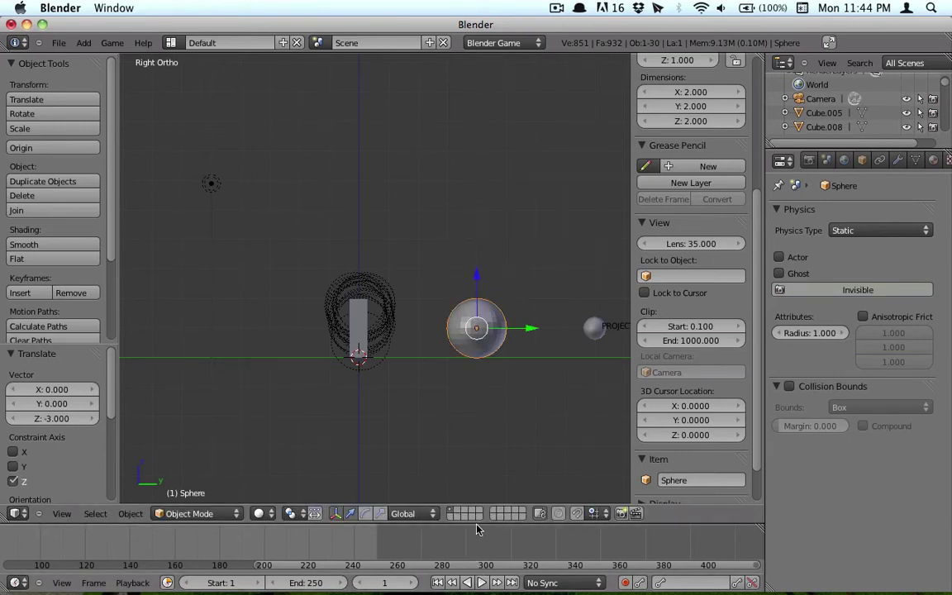
Enlarge the timeline area and switch it to the Logic Editor
left_click_drag(496, 523, 504, 307)
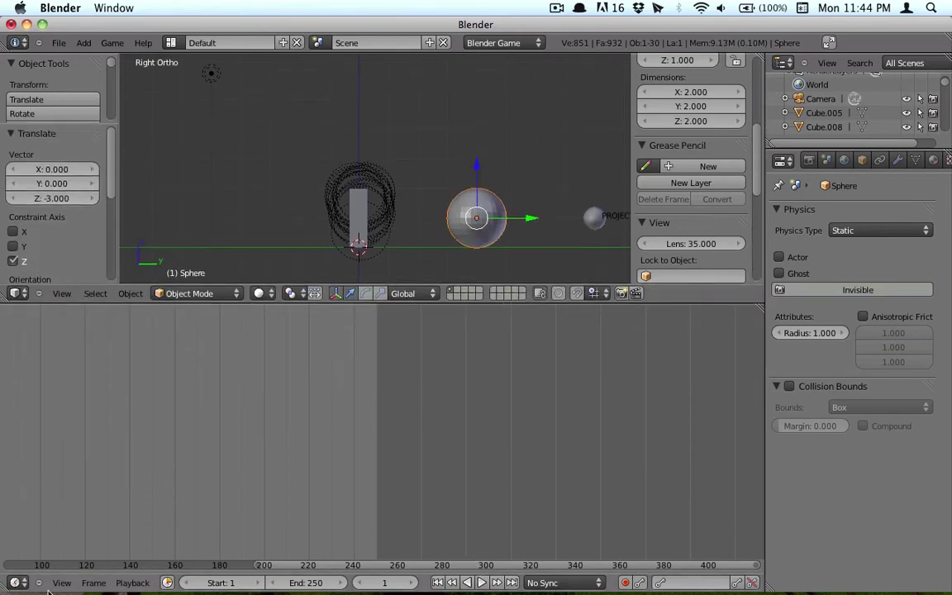
left_click(18, 582)
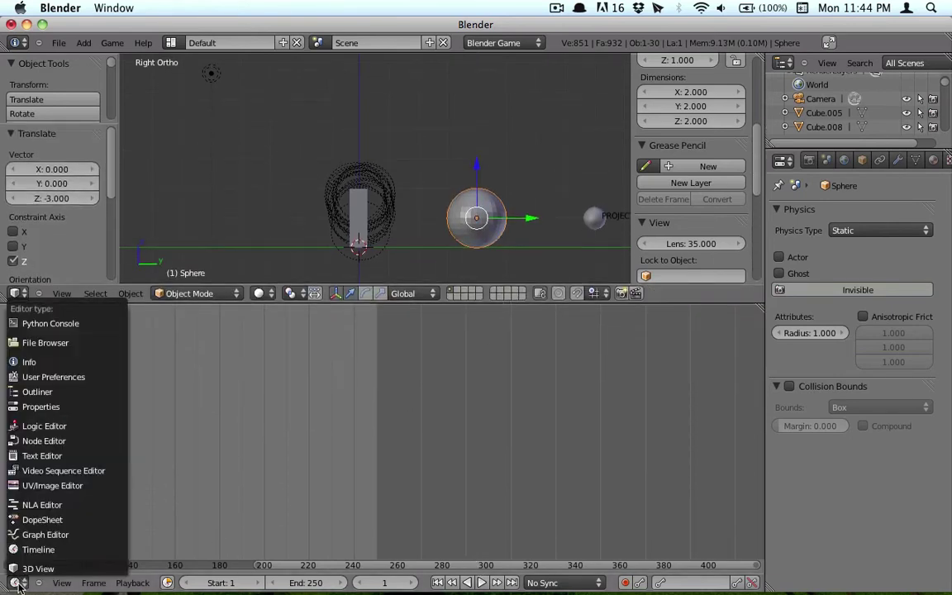
left_click(50, 426)
scroll(319, 492, "down", 2)
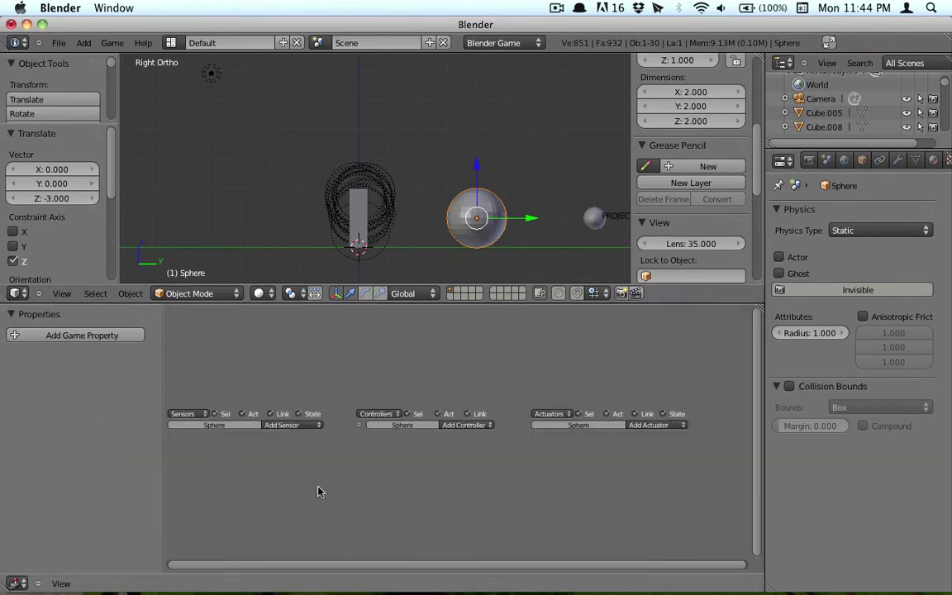
Add an Always sensor and an And controller to the new sphere
left_click(299, 423)
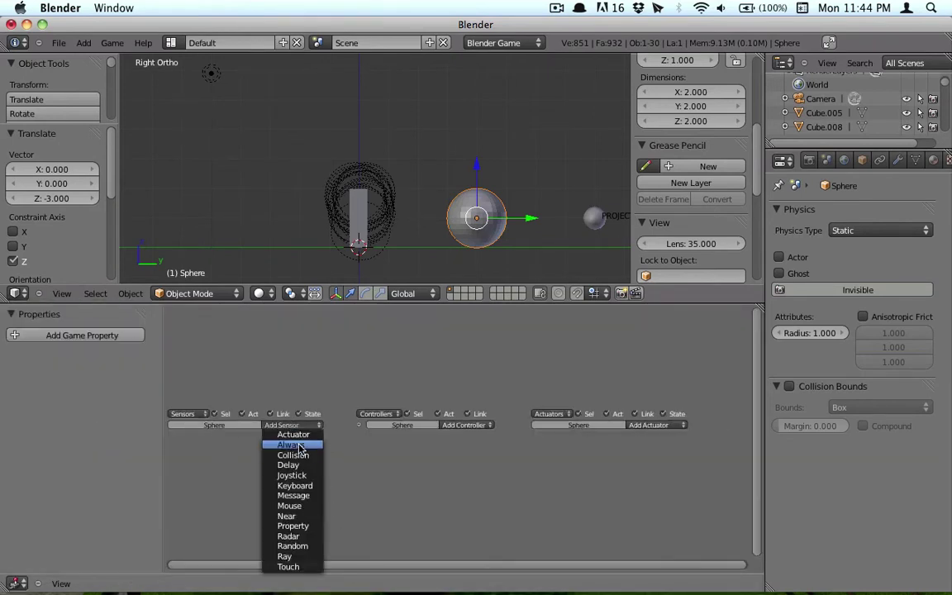
key("Escape")
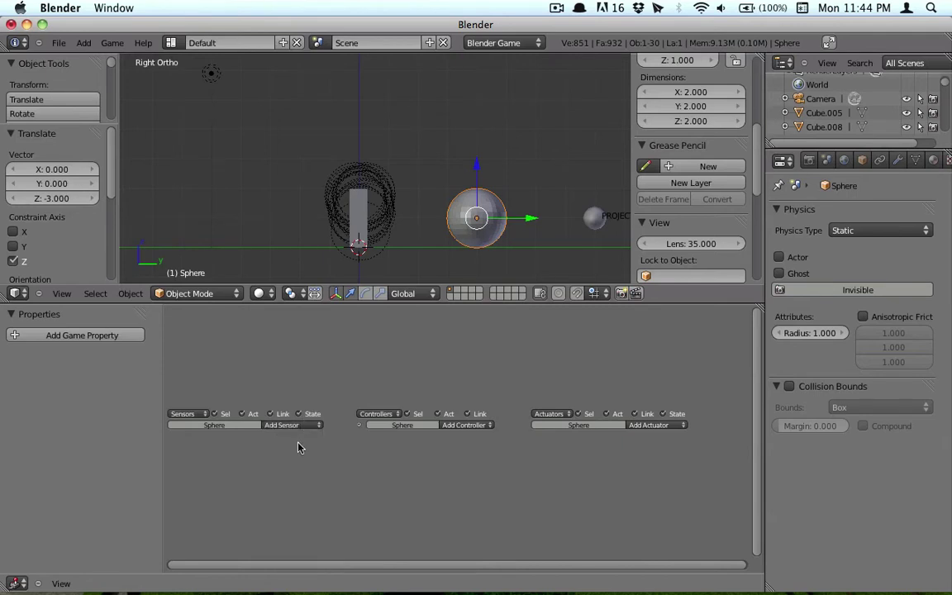
left_click(299, 425)
left_click(285, 446)
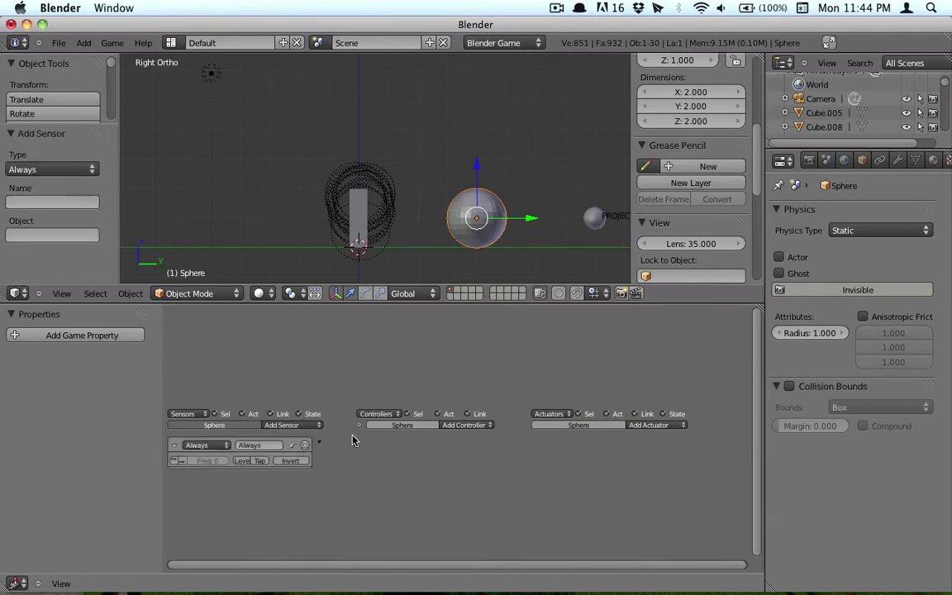
left_click(457, 425)
left_click(460, 434)
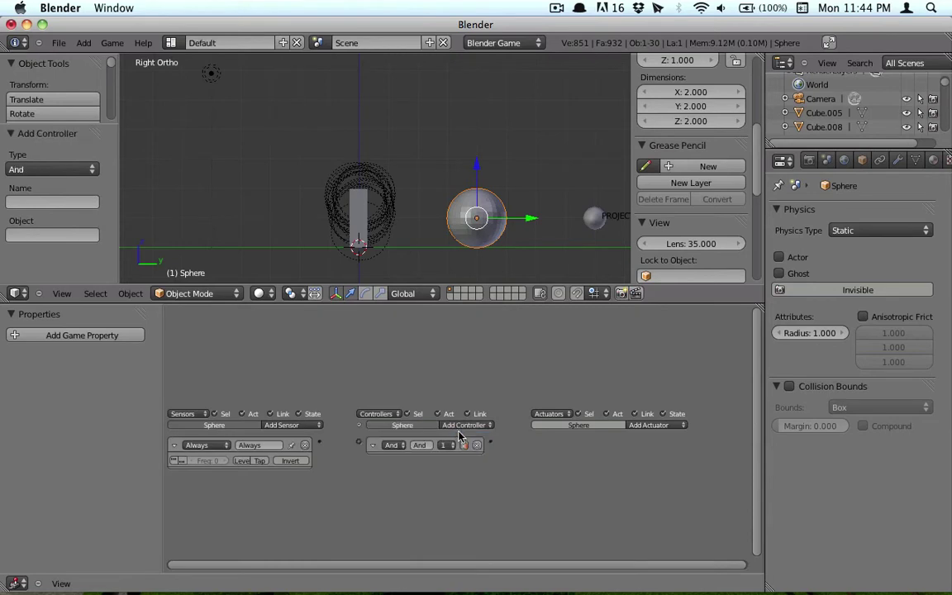
Add an Edit Object actuator to the sphere and link the Always sensor through the And controller to it
left_click(677, 425)
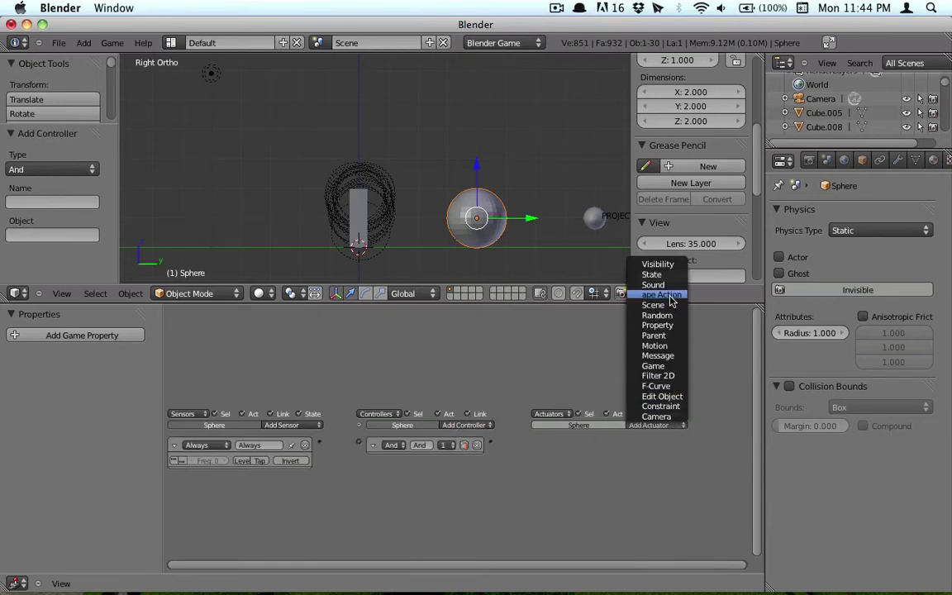
left_click(678, 397)
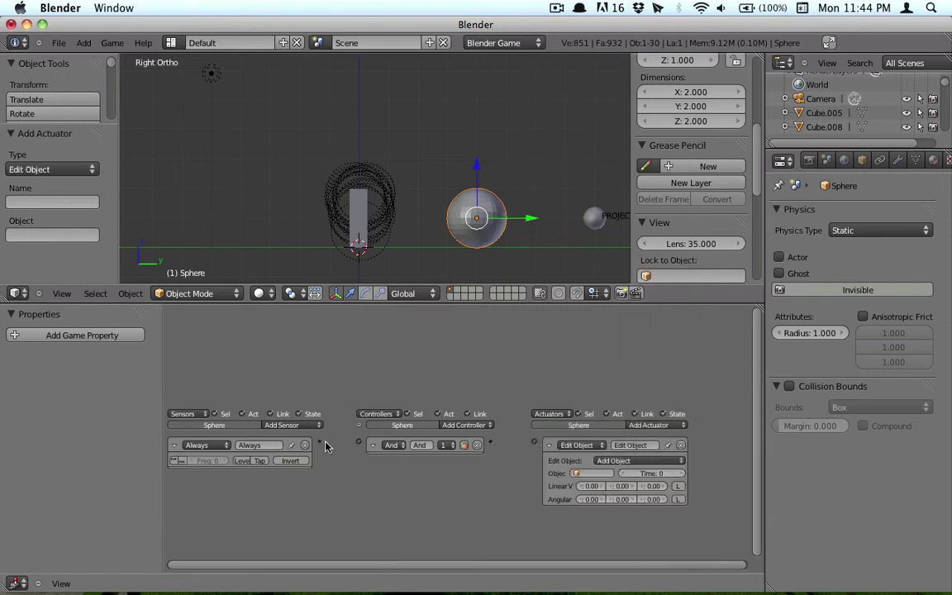
left_click_drag(323, 442, 361, 443)
left_click_drag(490, 444, 535, 443)
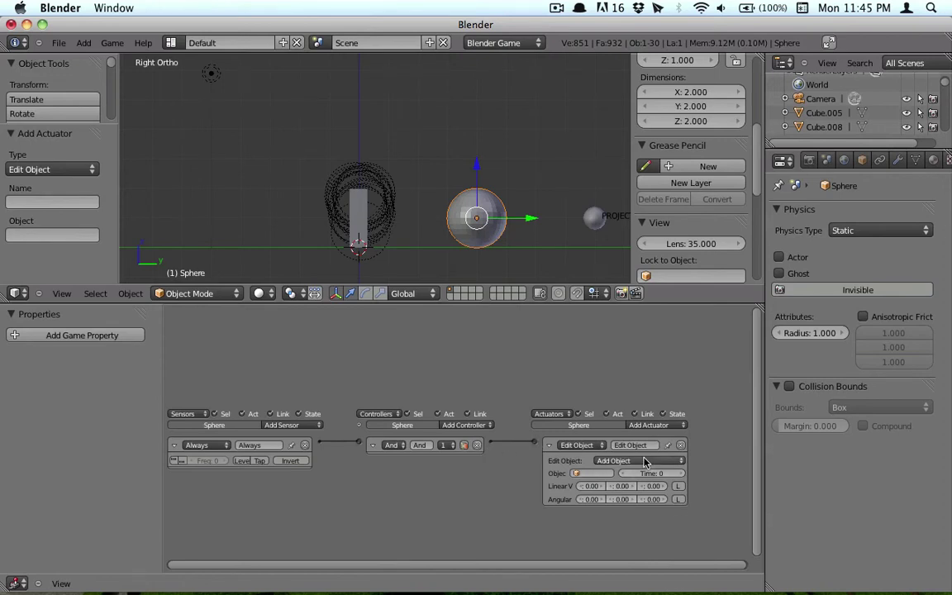
Set the Edit Object actuator to Dynamics with the Suspend Dynamics operation
left_click(644, 461)
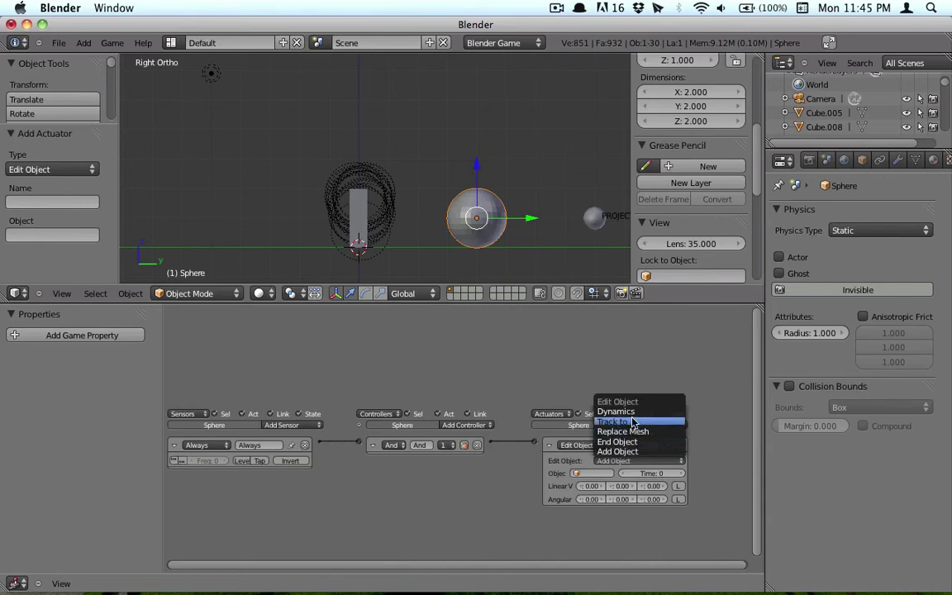
left_click(630, 413)
left_click(624, 474)
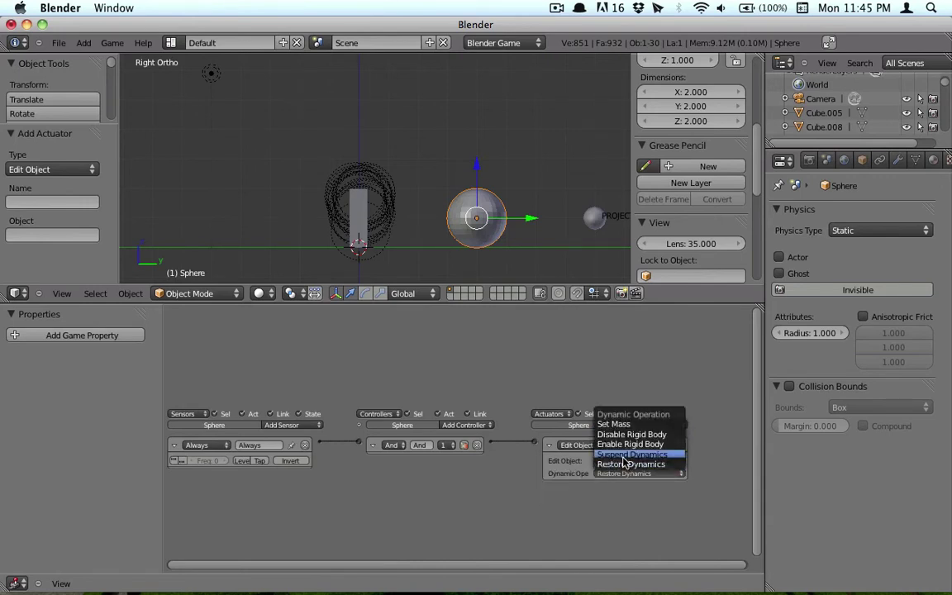
left_click(625, 455)
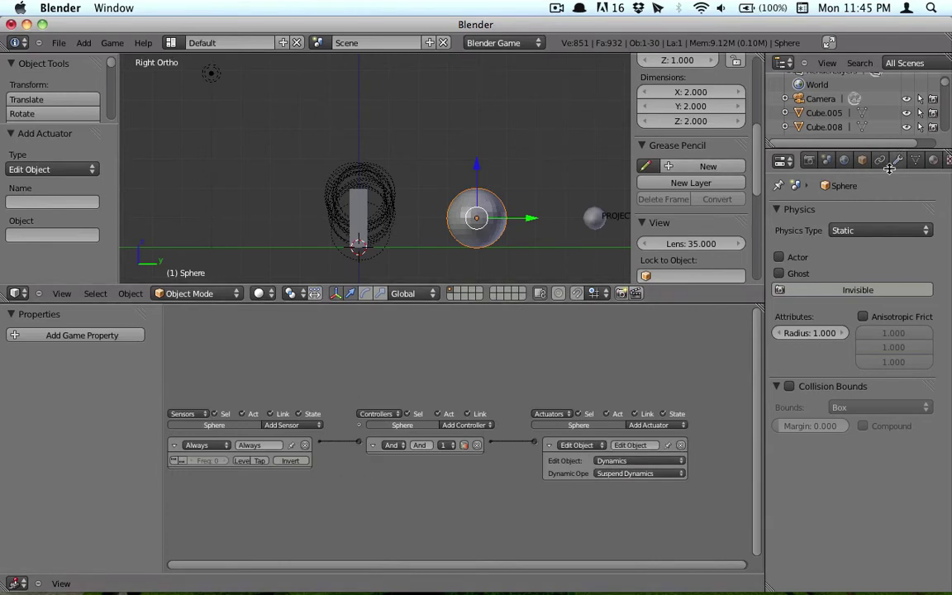
Make the sphere a Rigid Body and enable its collision bounds with the Sphere shape
left_click_drag(764, 198, 708, 198)
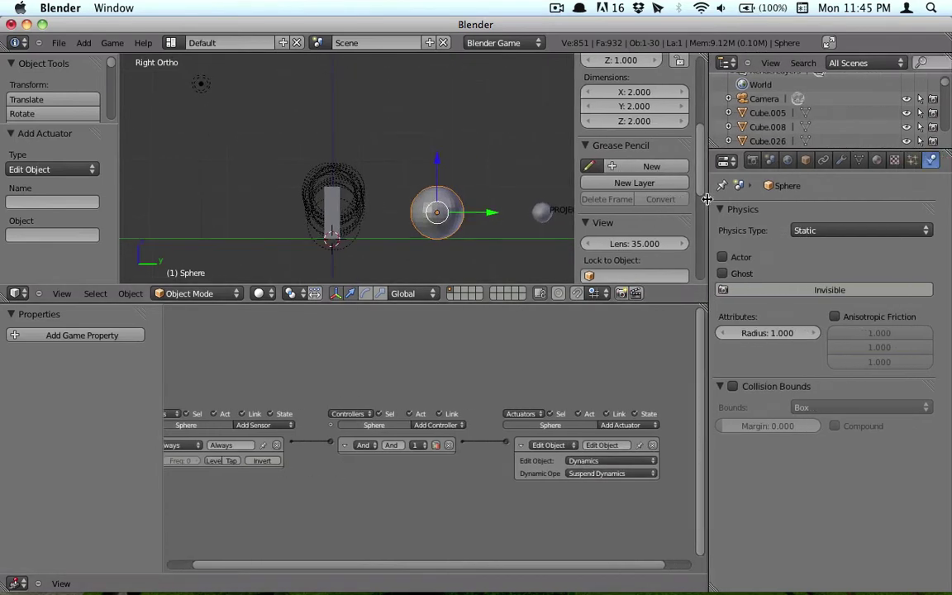
left_click(849, 227)
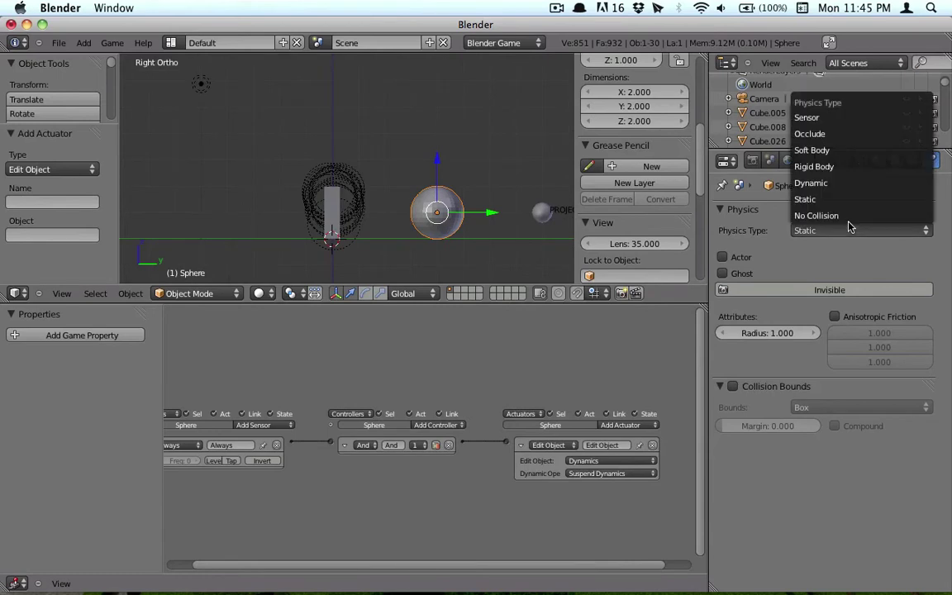
left_click(816, 167)
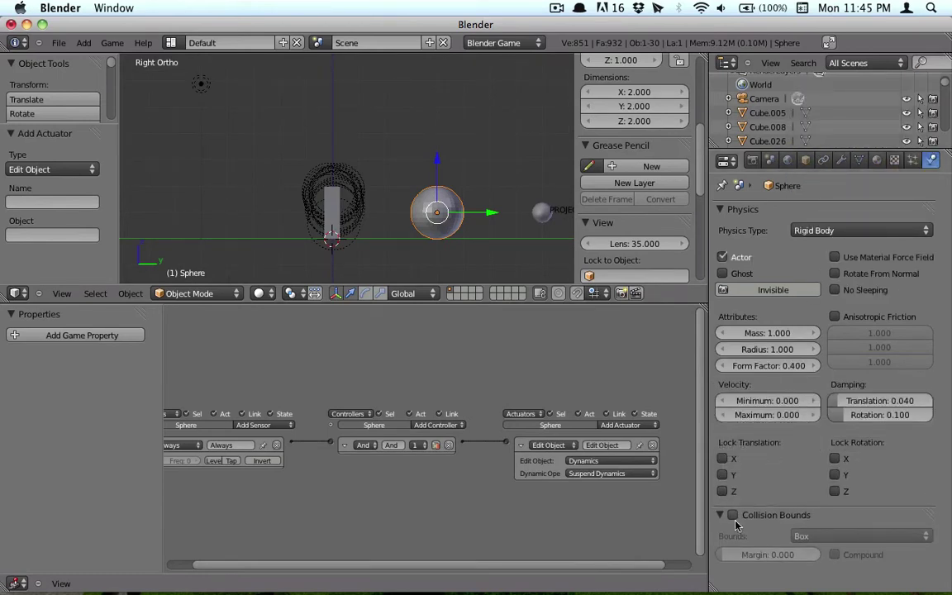
left_click(732, 514)
left_click(859, 536)
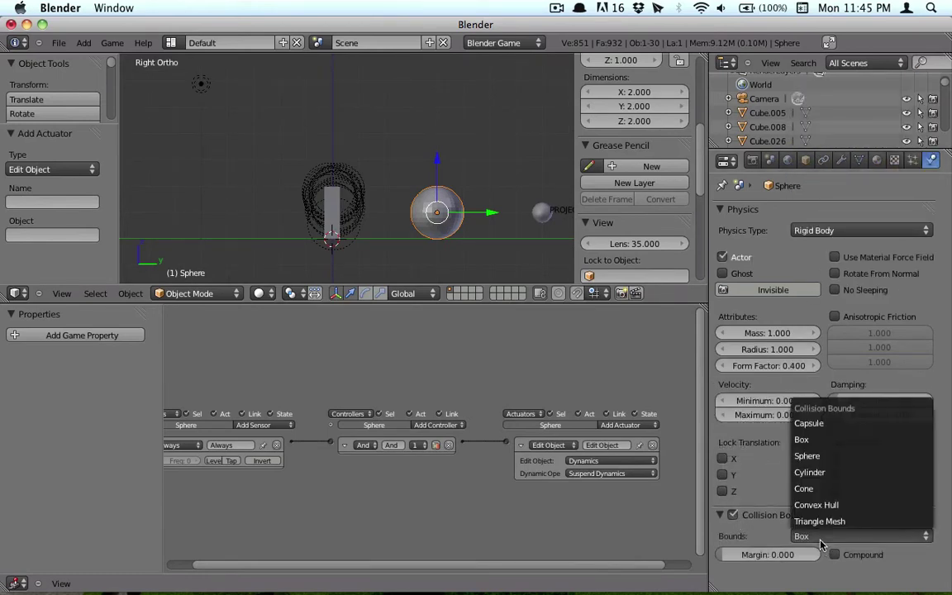
left_click(817, 456)
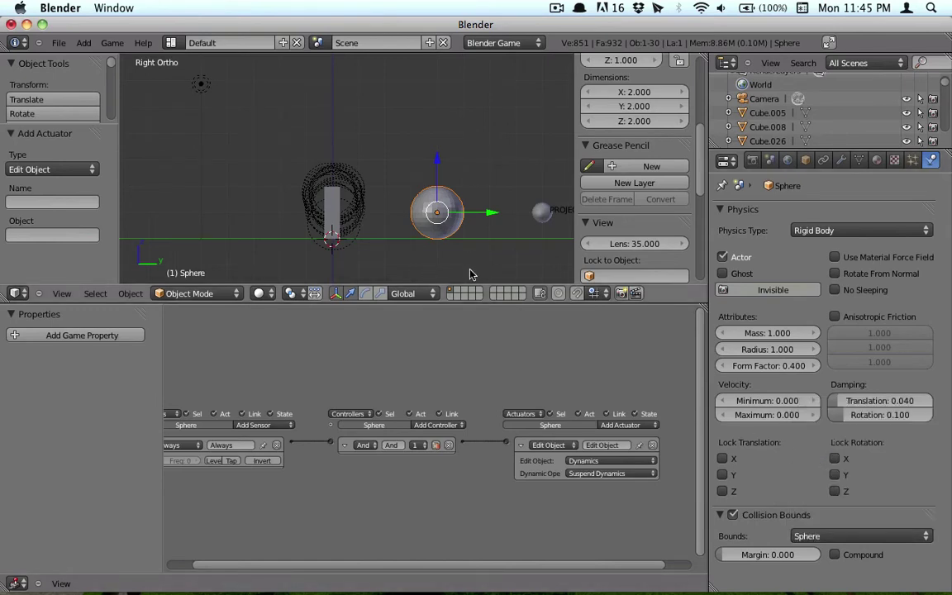
Run the game engine to check how the sphere behaves with its dynamics suspended, and exit
key("p")
key("Escape")
key("p")
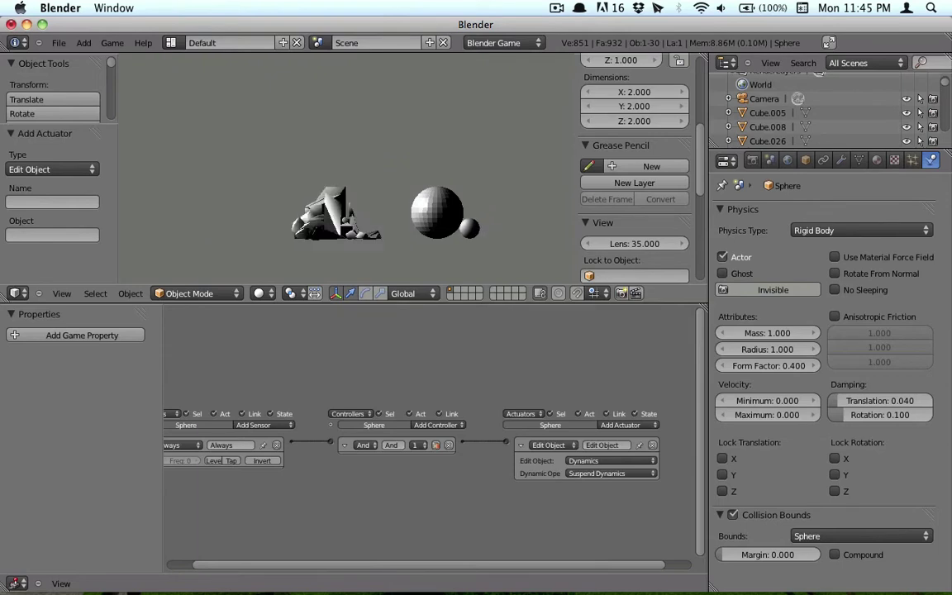
key("Escape")
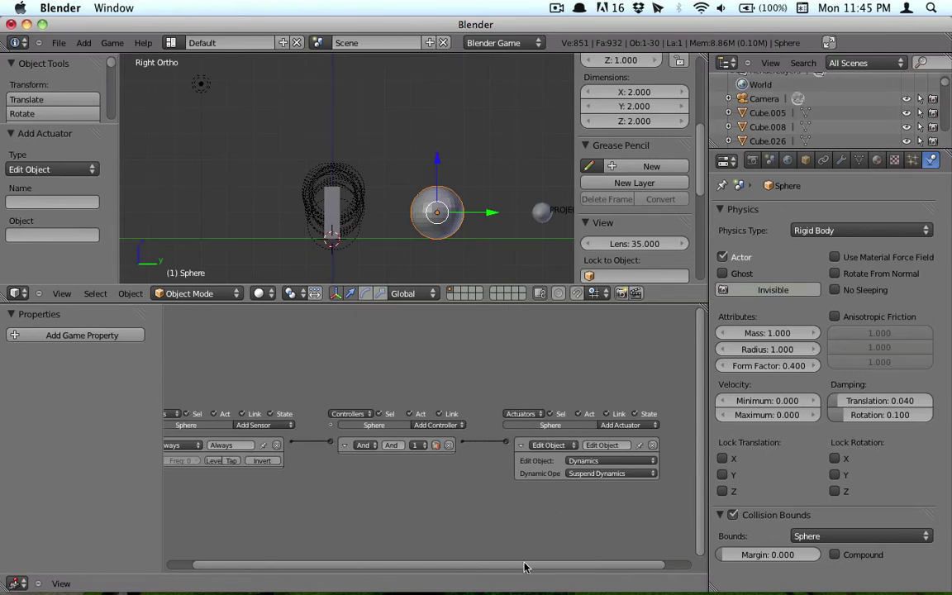
Add a Touch sensor and a second And controller to the sphere, and link the two
left_click_drag(527, 564, 477, 567)
left_click(336, 427)
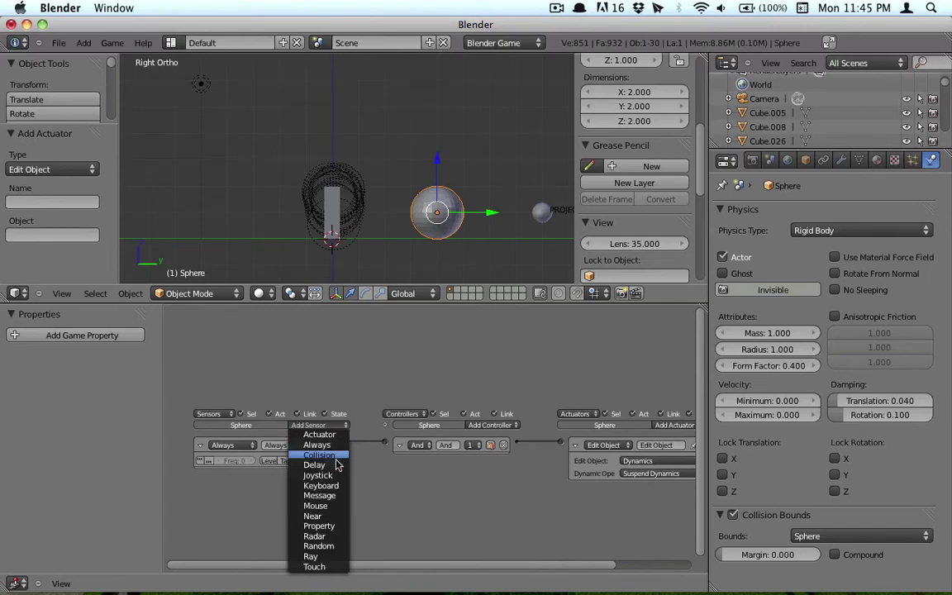
left_click(314, 566)
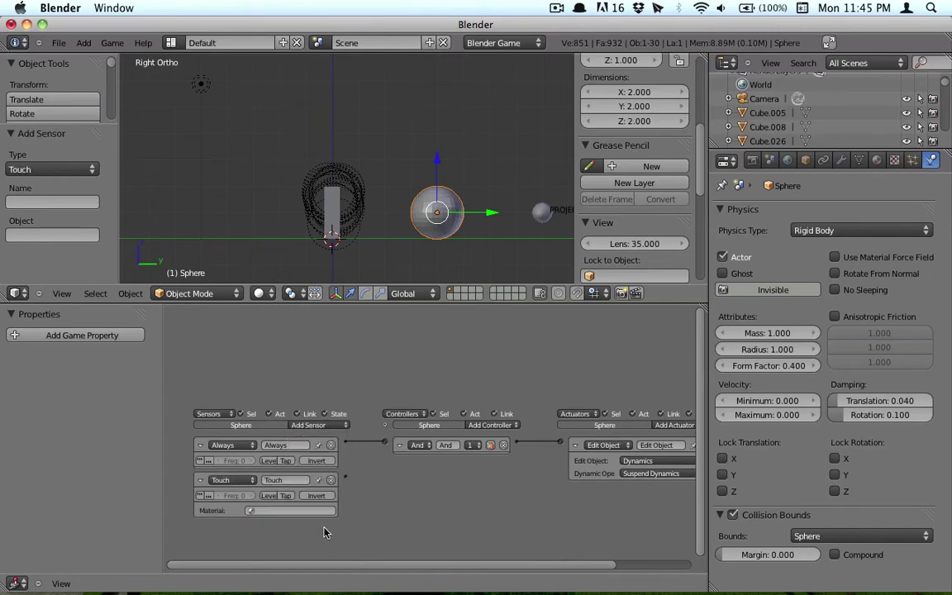
left_click(509, 427)
left_click(492, 438)
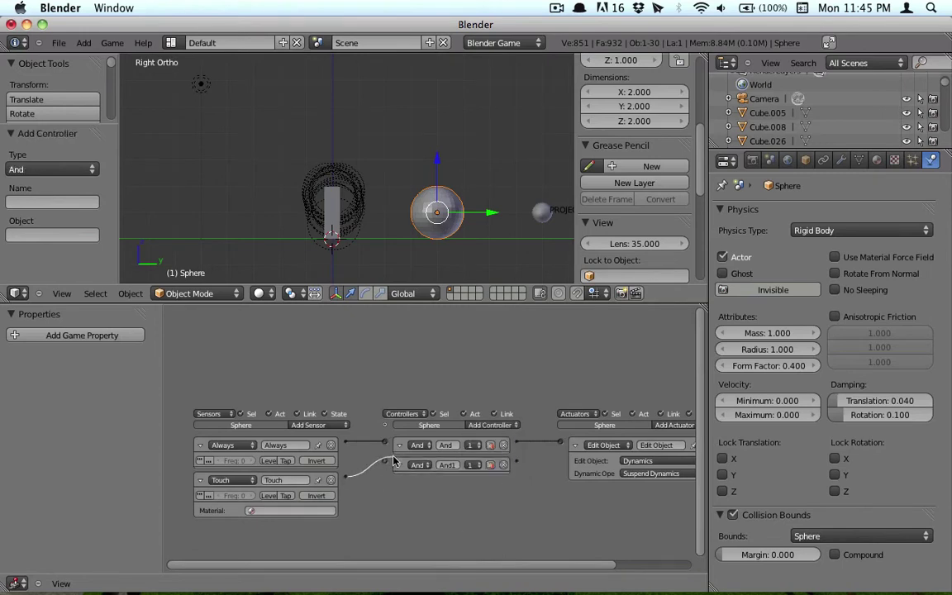
left_click_drag(393, 459, 382, 464)
Add a second Edit Object actuator set to Dynamics with Restore Dynamics, and link the second And controller to it
left_click_drag(510, 569, 620, 482)
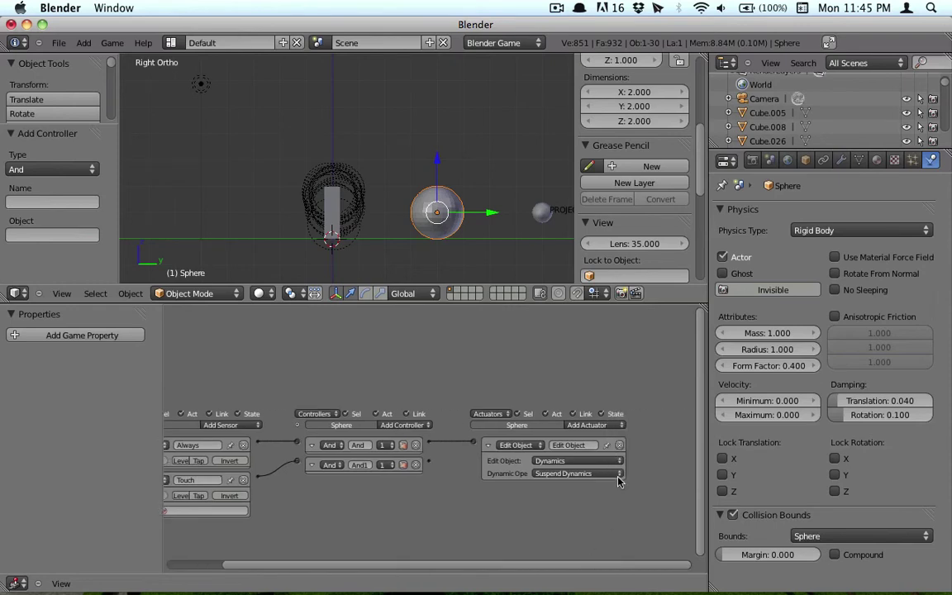
left_click(612, 426)
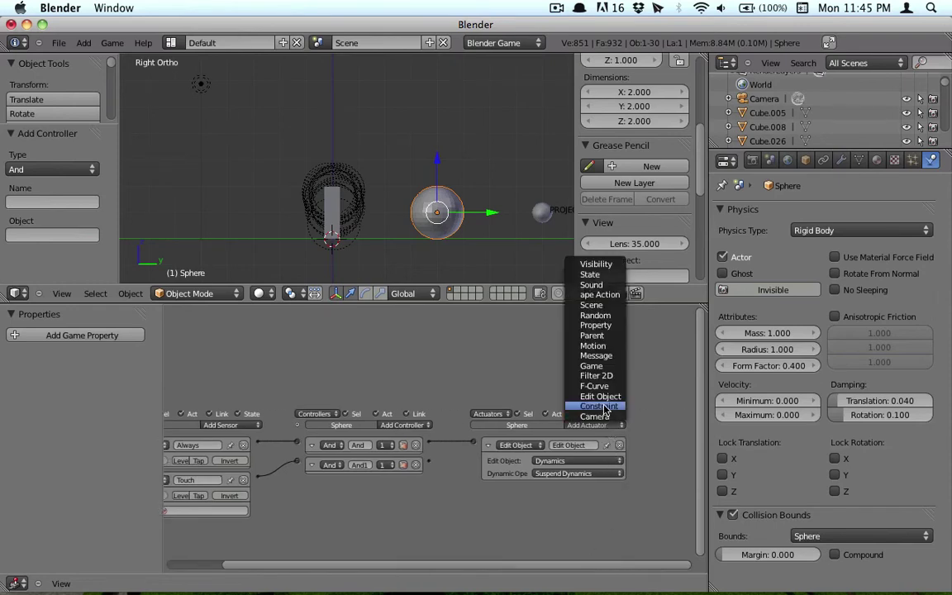
left_click(600, 396)
left_click(588, 507)
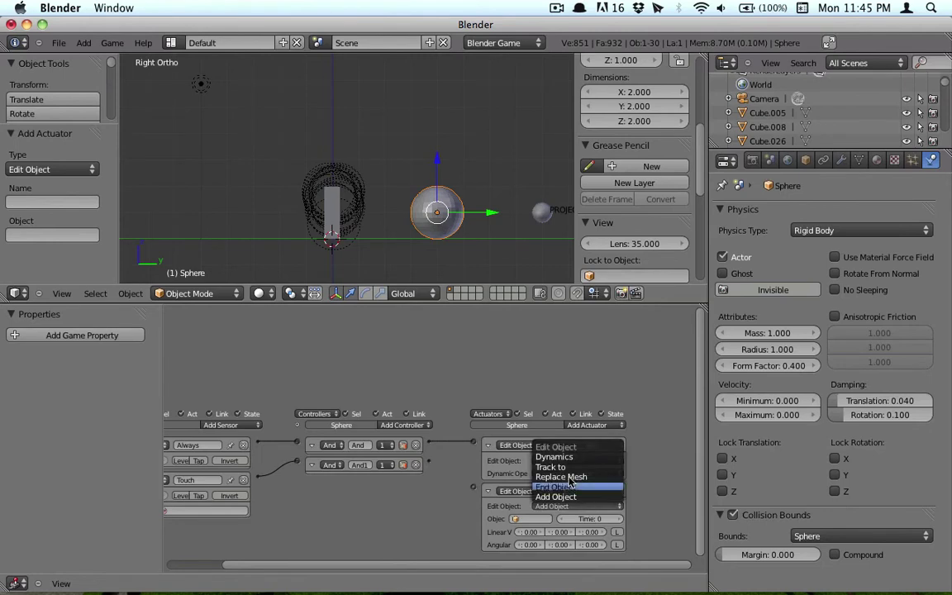
left_click(554, 456)
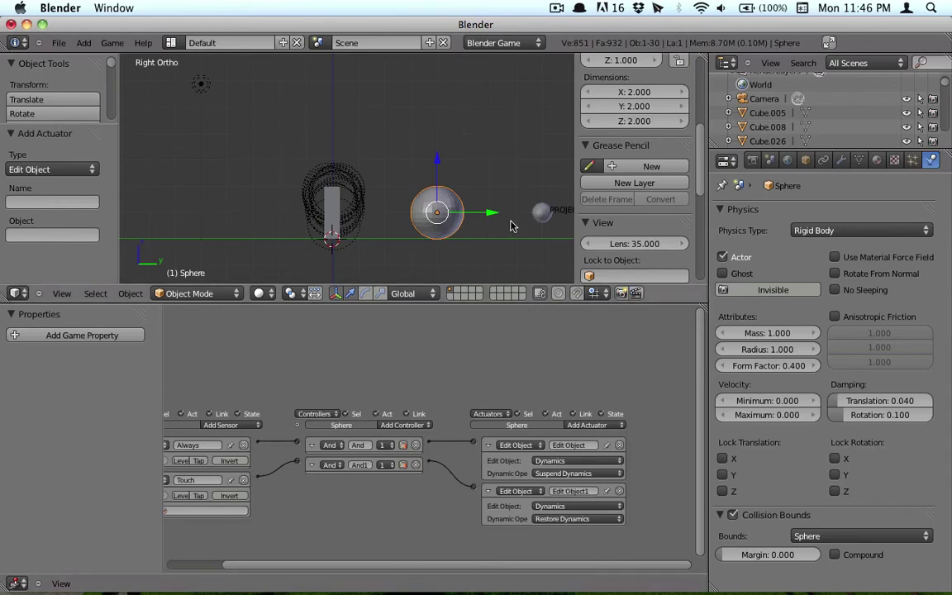
Run the game engine to test the sphere's Touch-triggered dynamics against the projectile, and exit
key("p")
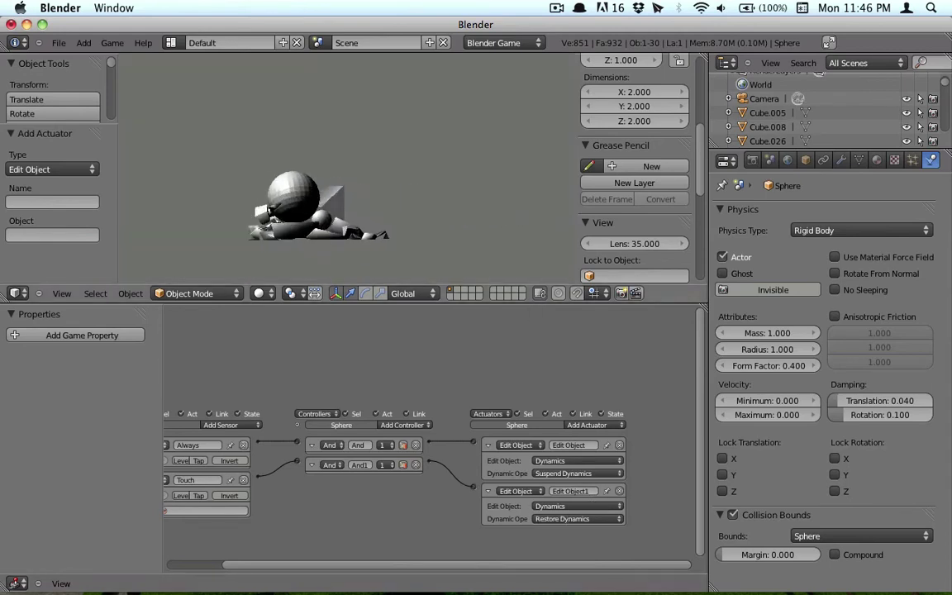
key("Escape")
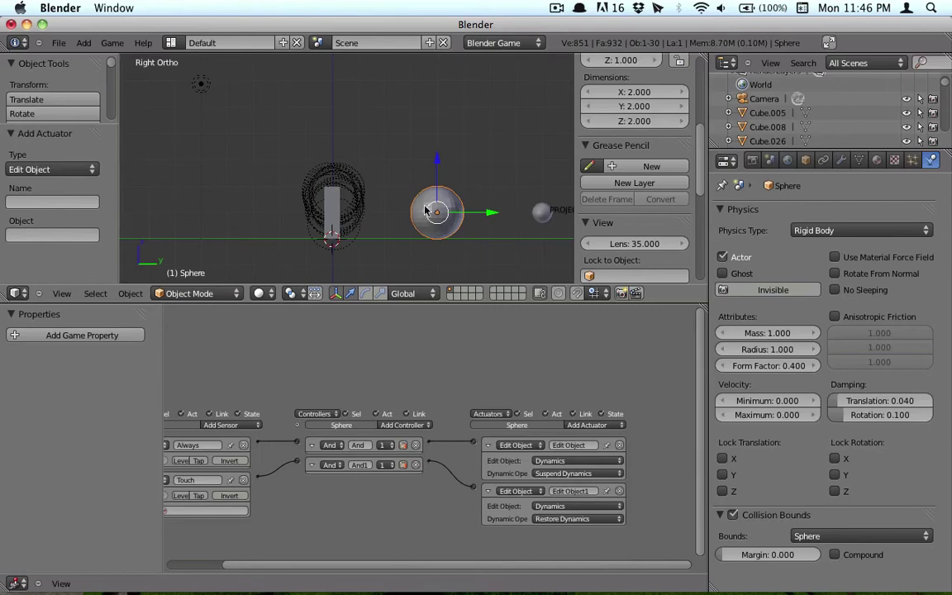
scroll(351, 217, "up", 1)
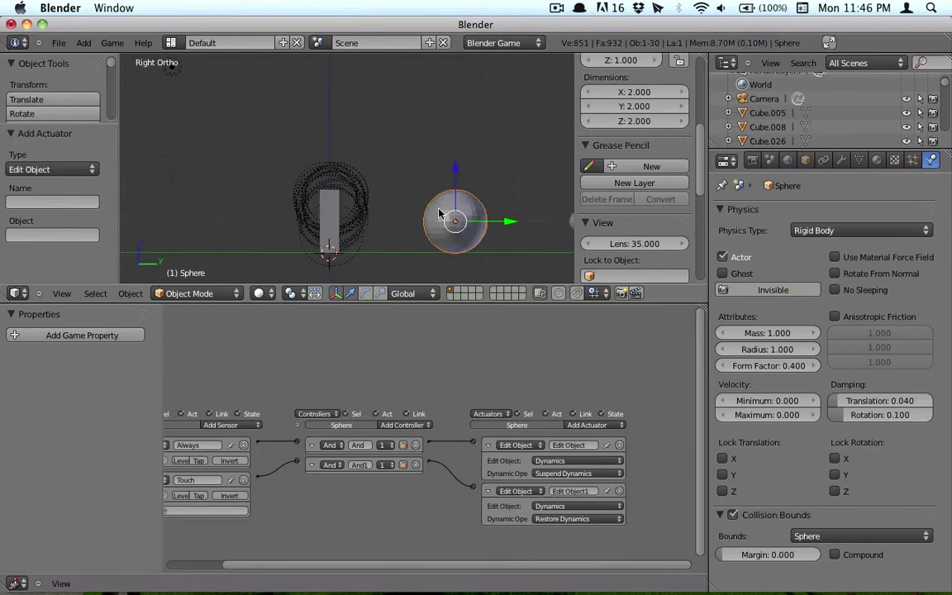
scroll(467, 219, "down", 1)
Add all the wall block's shards to the selection and copy the sphere's logic bricks to them
key("b")
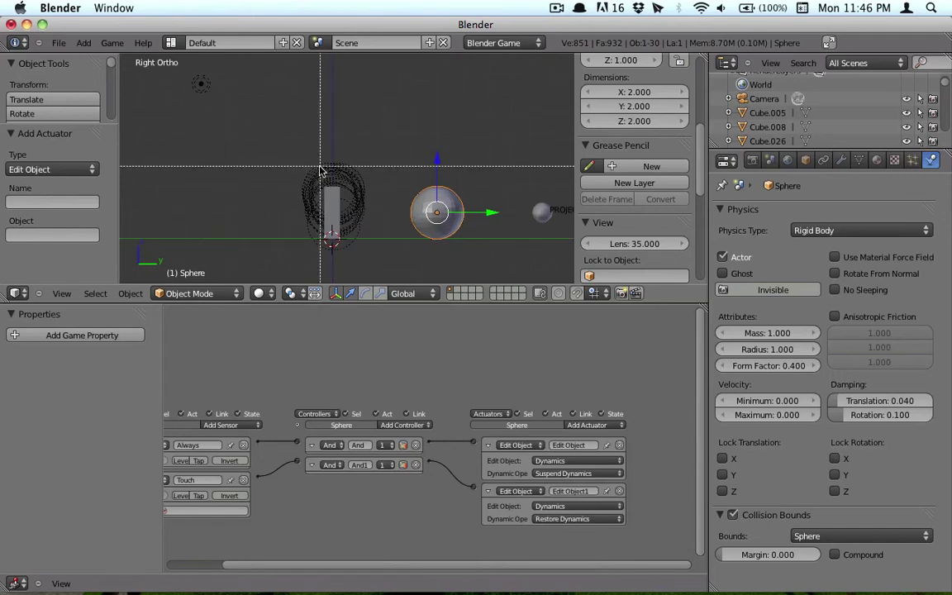
left_click_drag(314, 172, 347, 240)
scroll(347, 239, "down", 1)
scroll(347, 240, "up", 2)
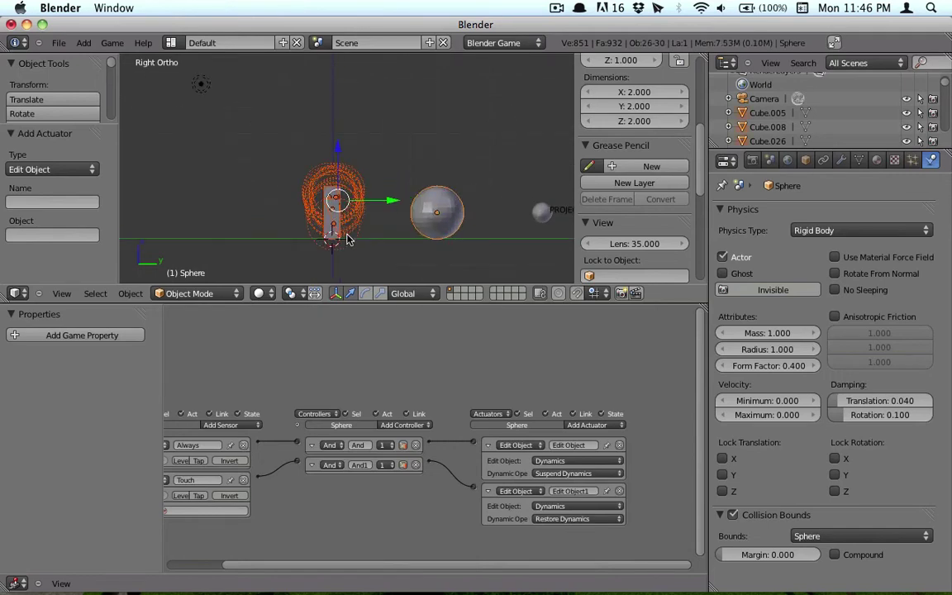
key("space")
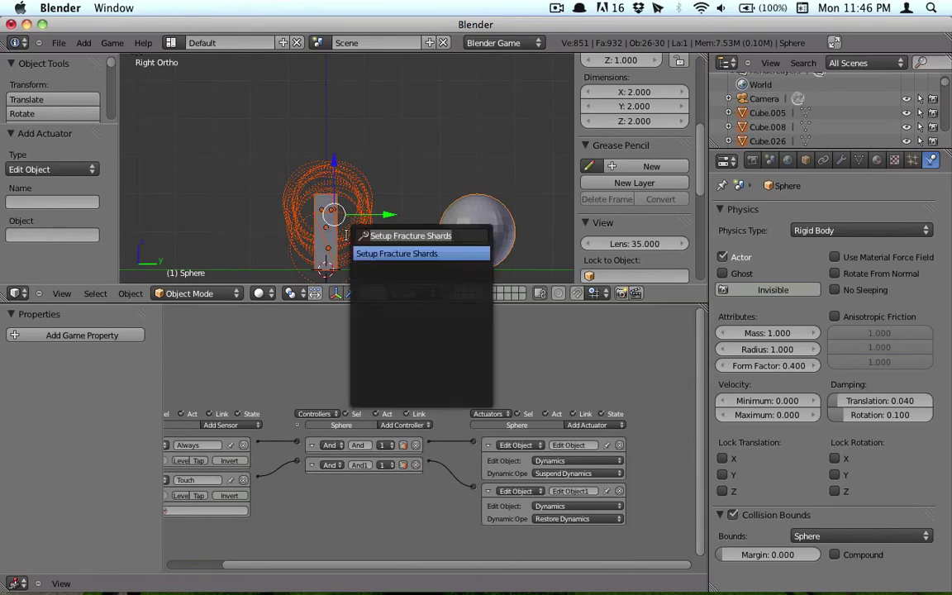
type("copy")
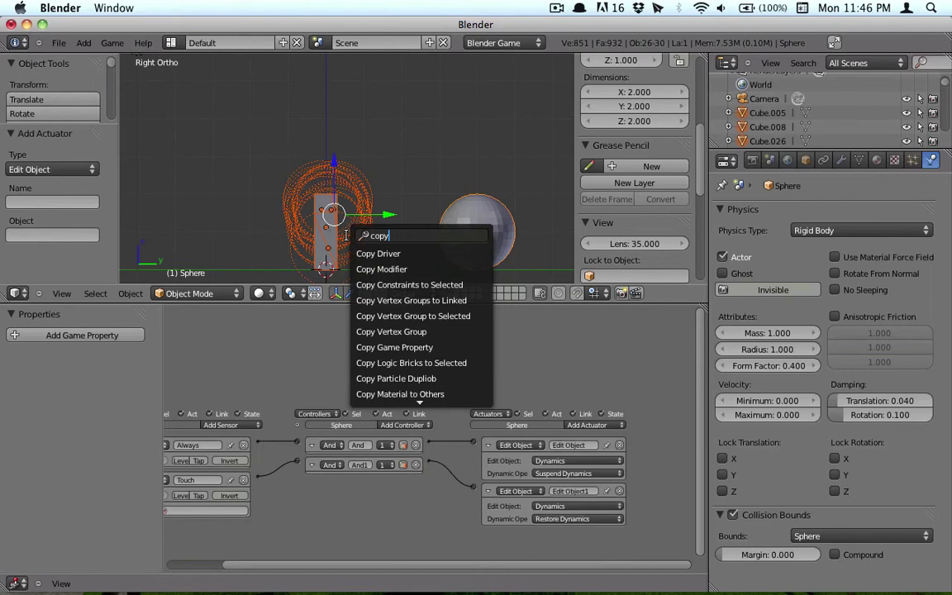
key("Down")
key("Down")
key("Down")
key("Down")
key("Down")
key("Down")
key("Down")
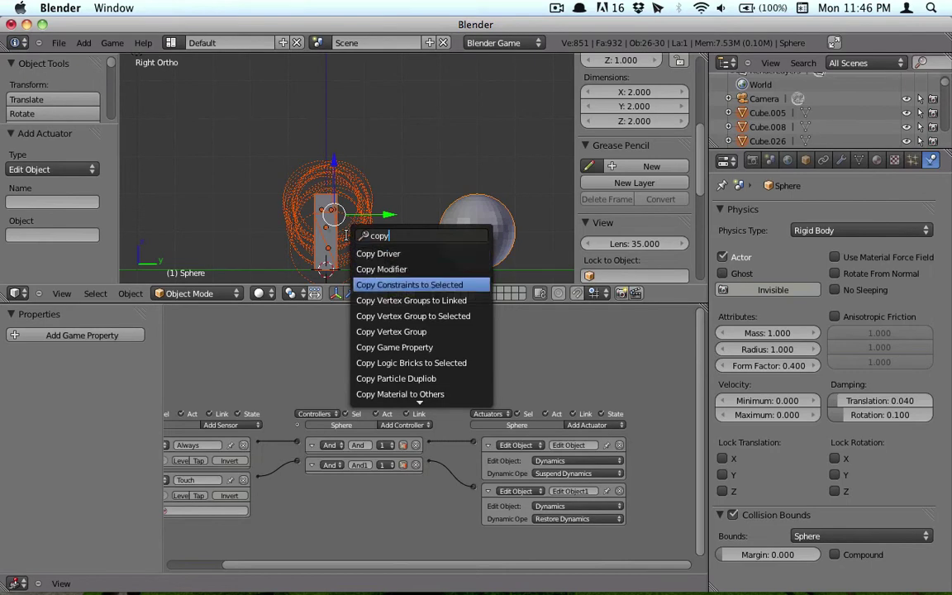
key("Return")
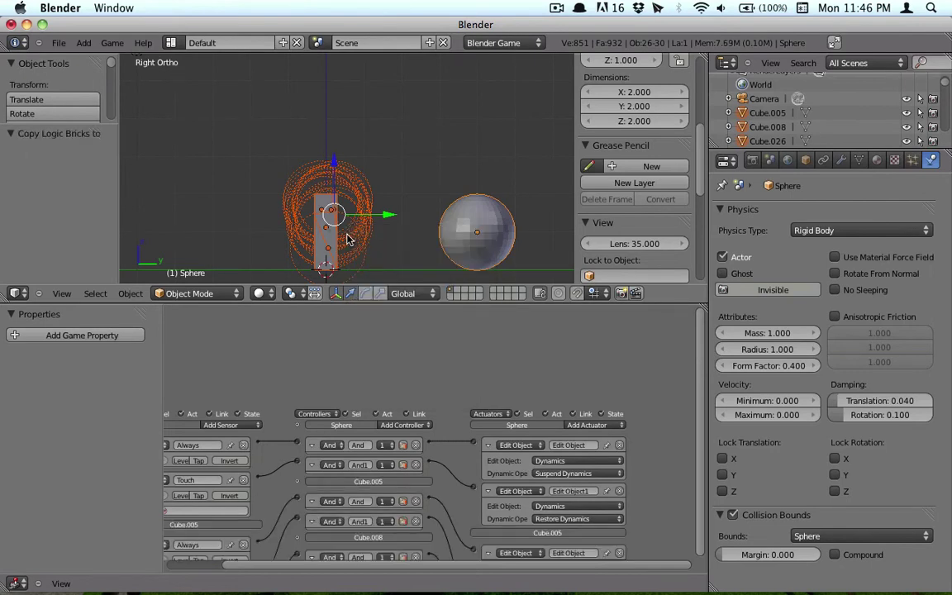
Run the game engine to test the wall shards with the copied logic bricks, and exit
scroll(413, 211, "down", 3)
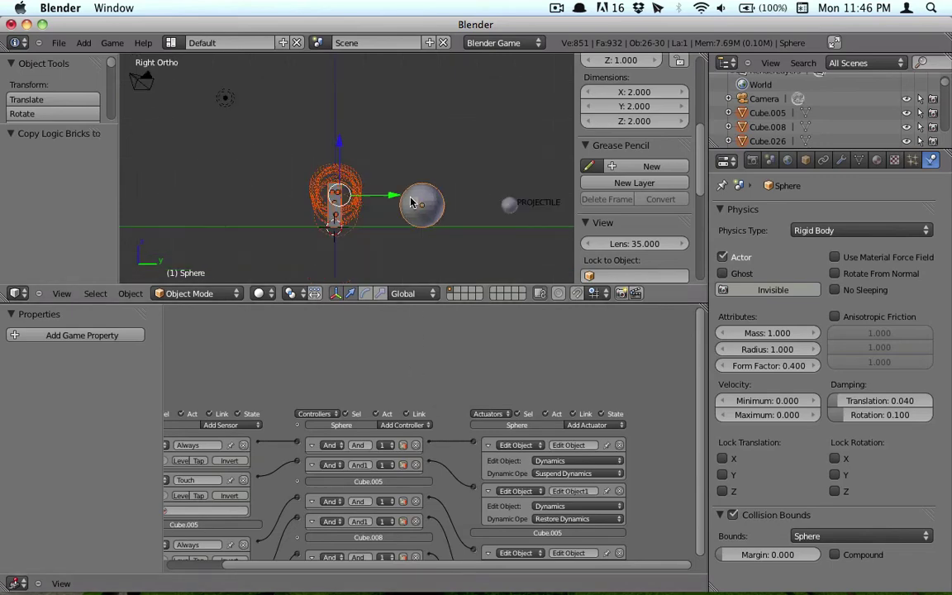
scroll(373, 444, "down", 2)
scroll(388, 210, "up", 2)
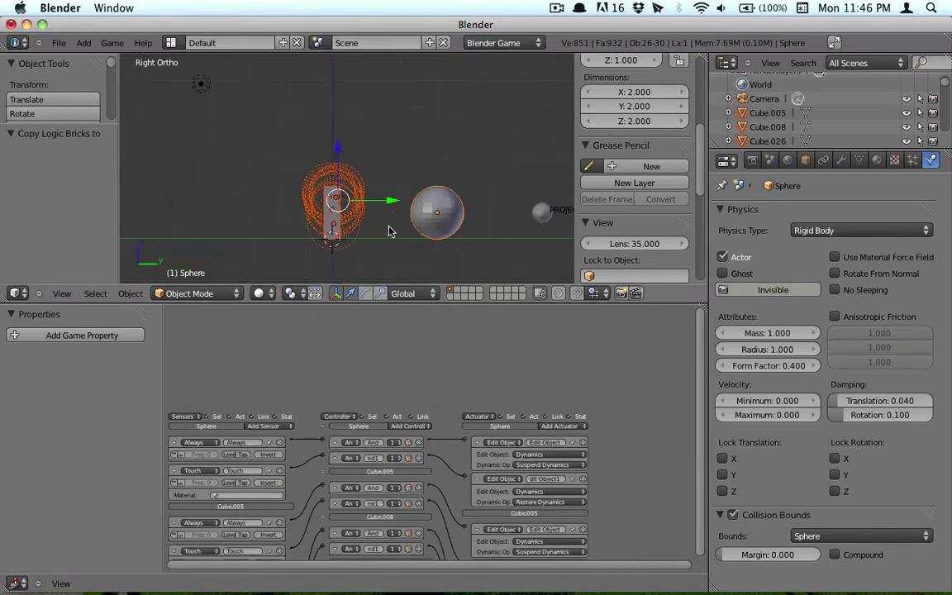
scroll(392, 229, "down", 2)
scroll(393, 229, "up", 4)
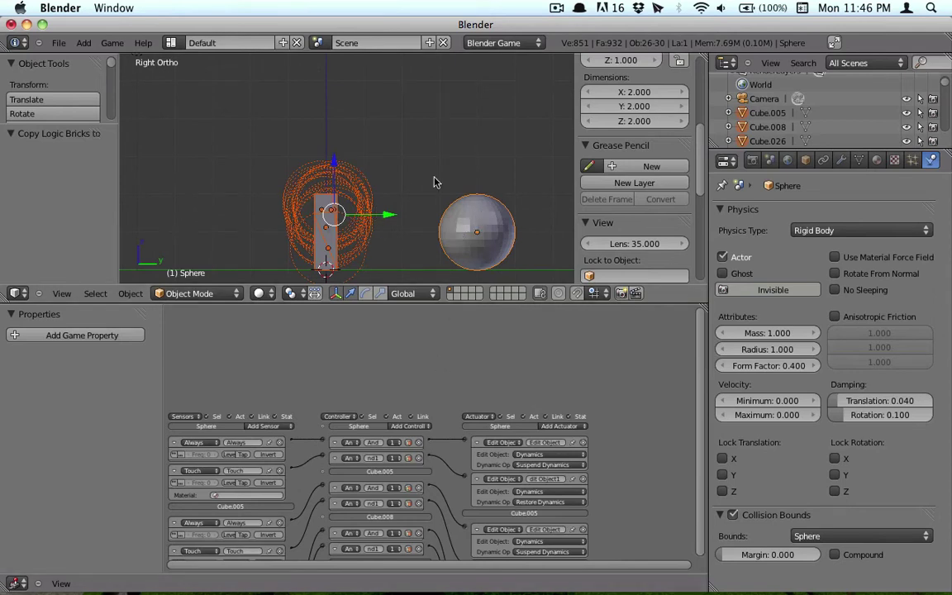
key("p")
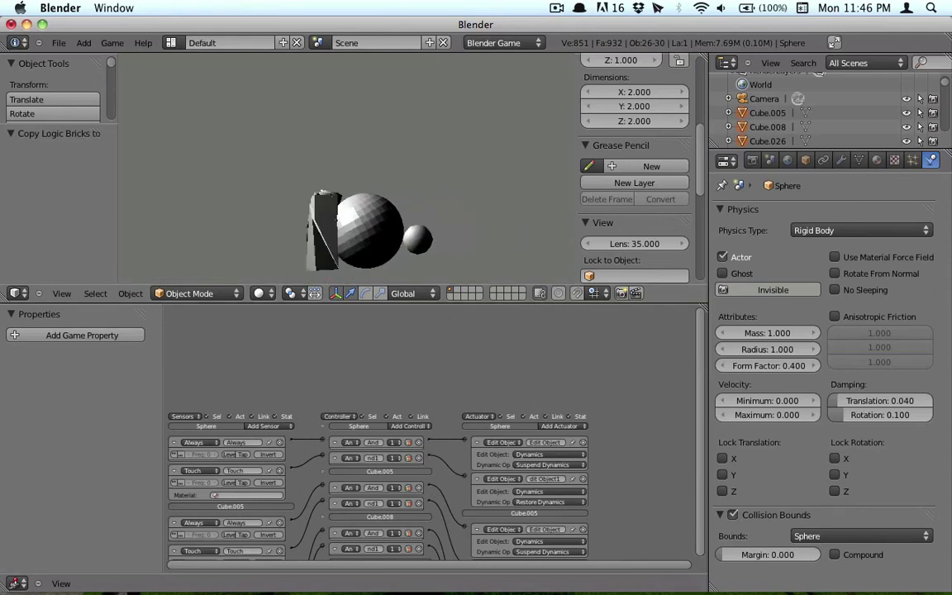
key("Escape")
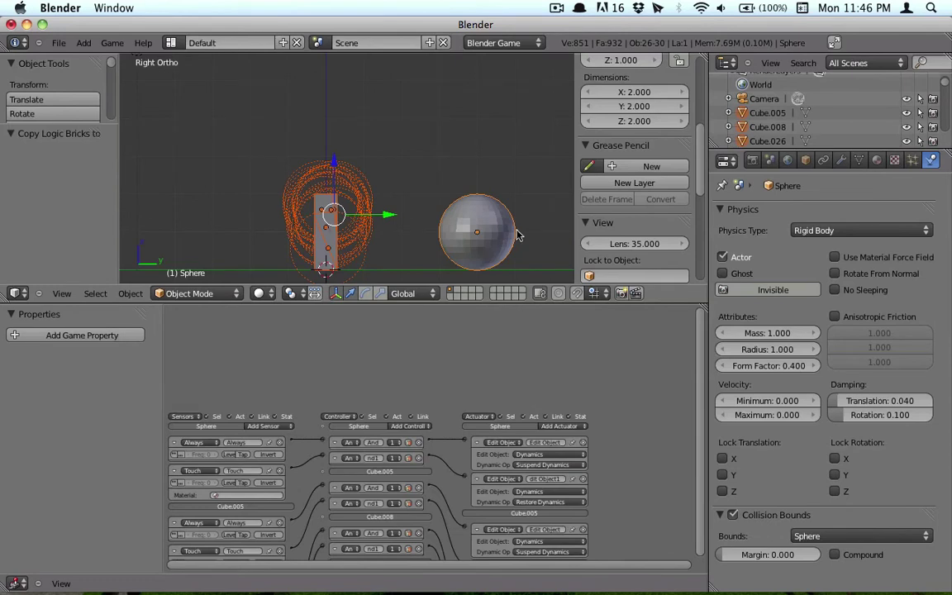
Delete the helper sphere beside the wall block
right_click(507, 235)
key("x")
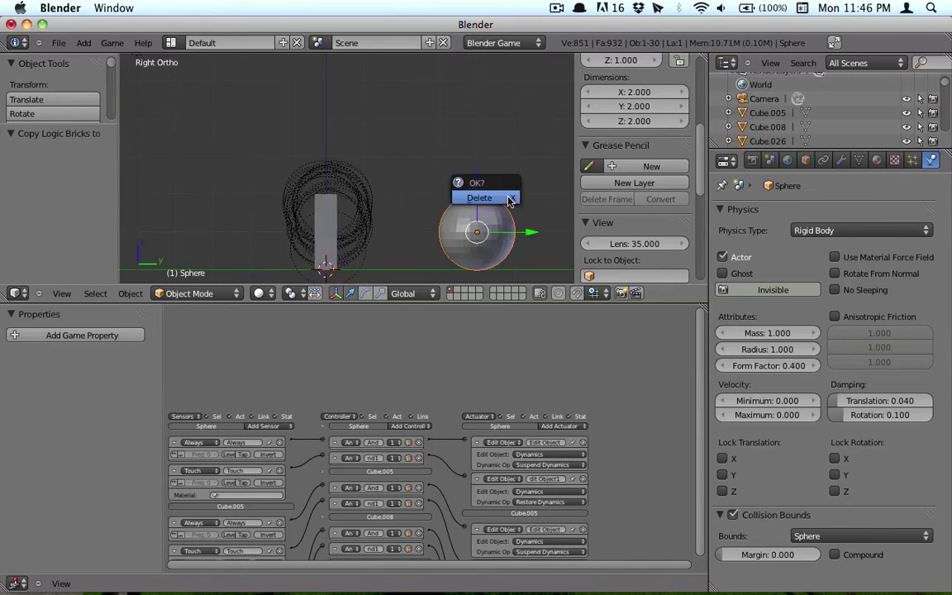
left_click(506, 199)
Run the game engine from the side view and again from the camera view, exiting each time
key("p")
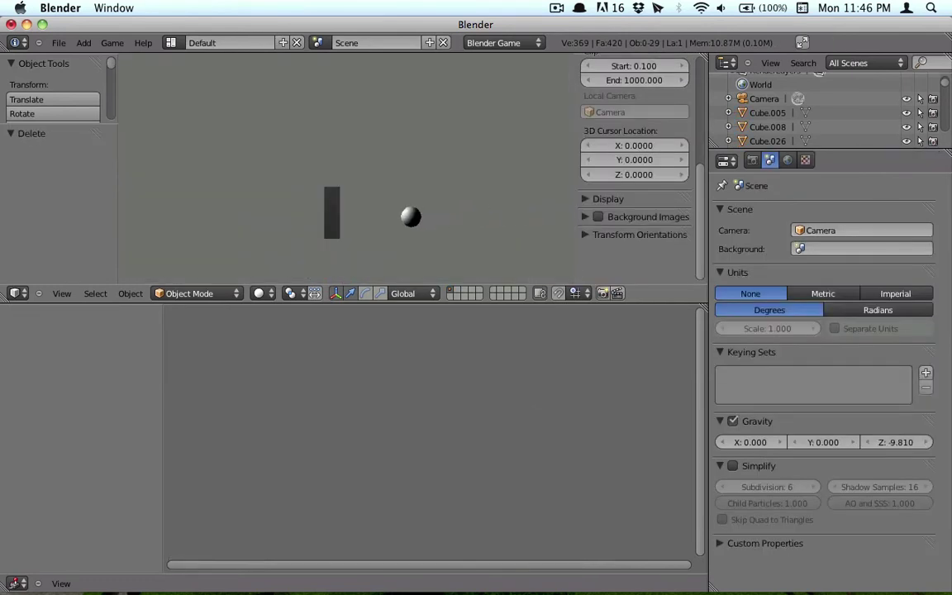
key("Escape")
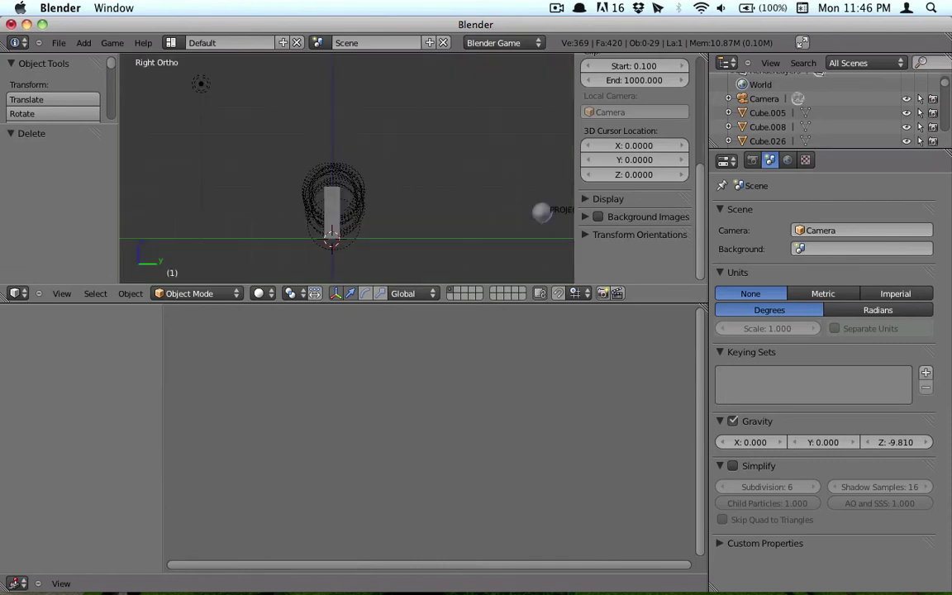
key("KP_0")
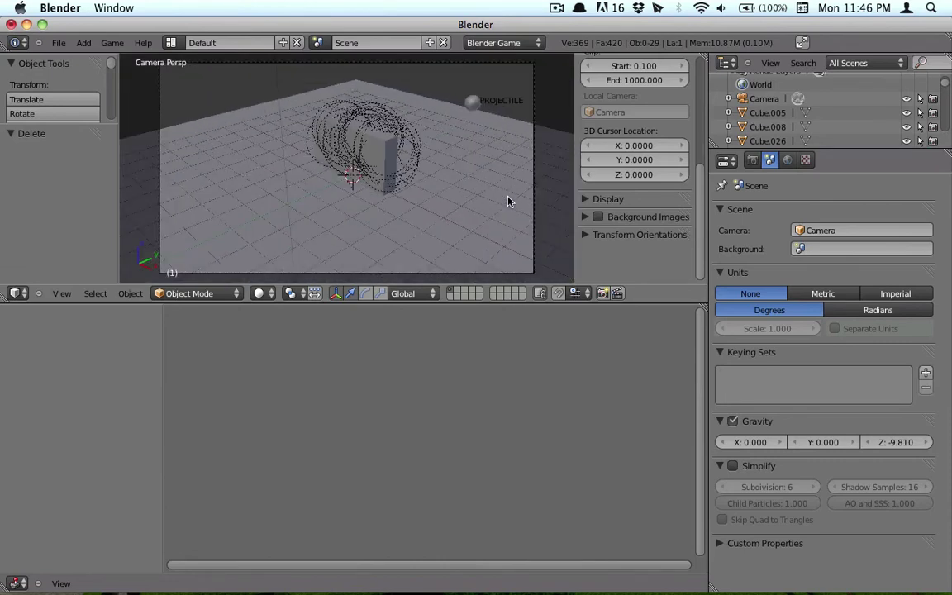
key("p")
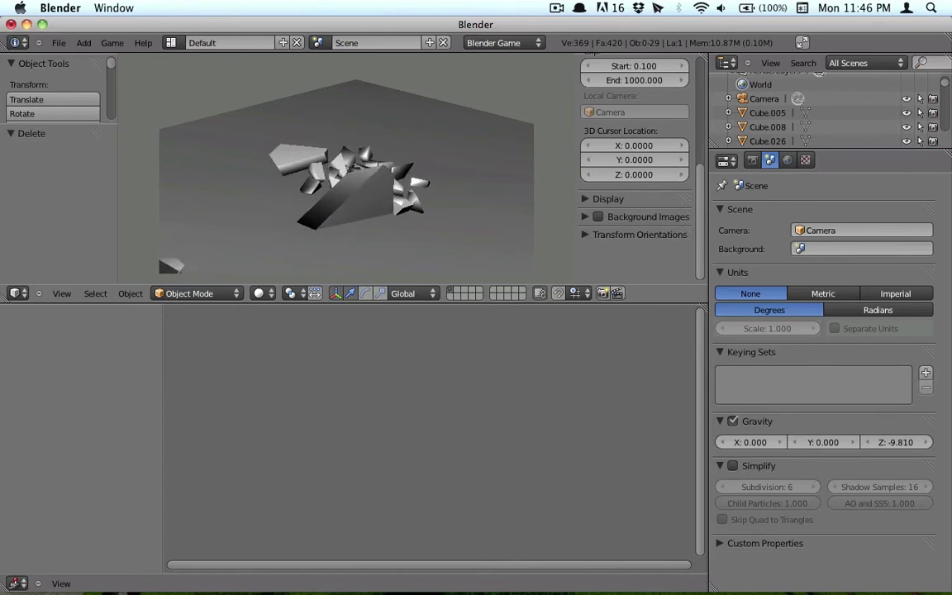
key("Escape")
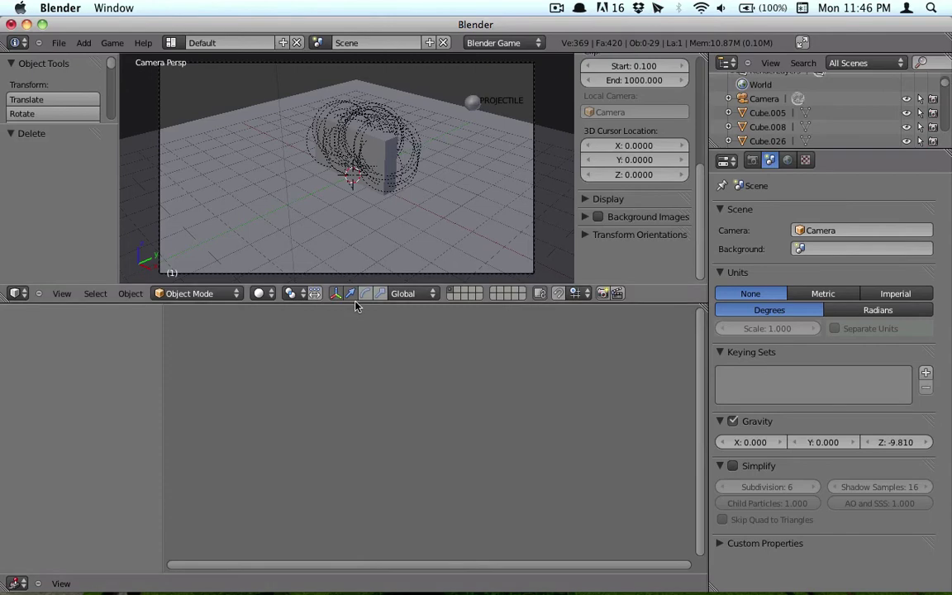
Enlarge the 3D view and change the Logic Editor below it into a Timeline
left_click_drag(357, 304, 302, 528)
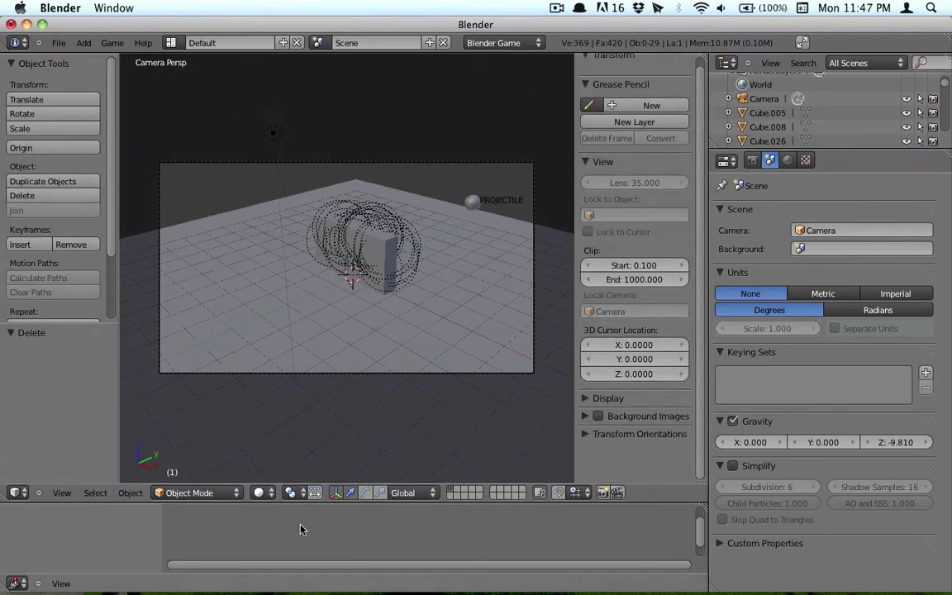
left_click(30, 583)
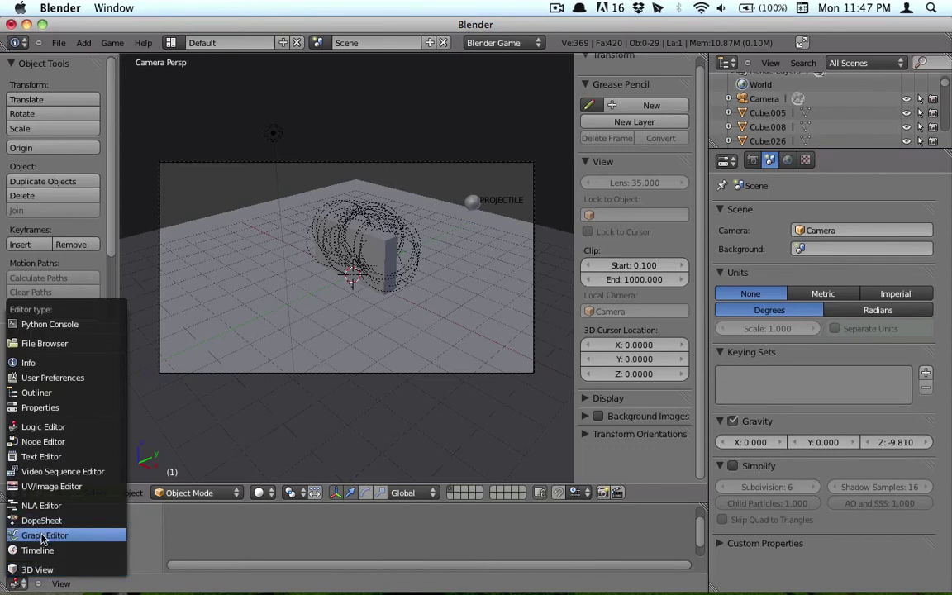
left_click(38, 550)
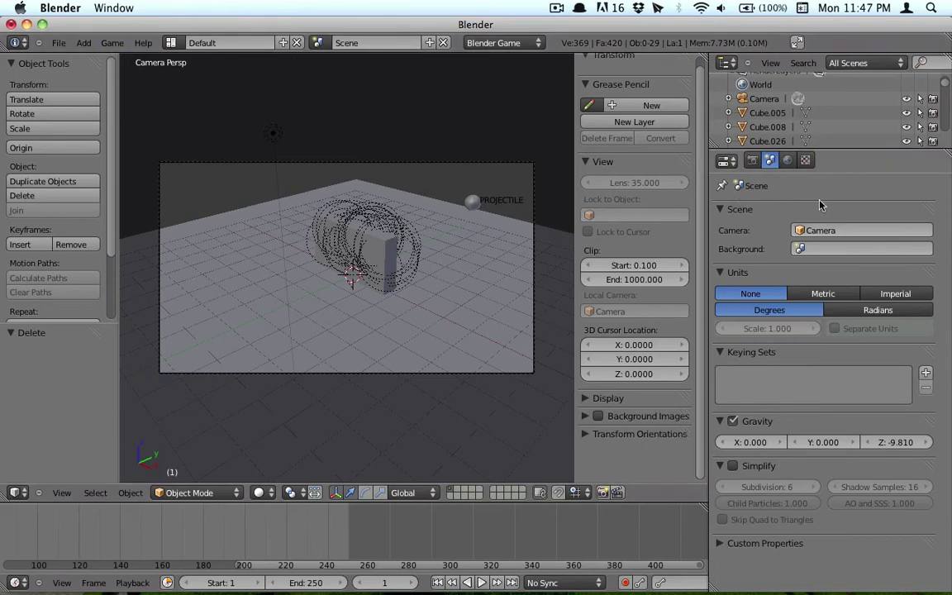
Set the world physics to a maximum of 1 physics step, 5 substeps and 25 FPS
left_click(787, 161)
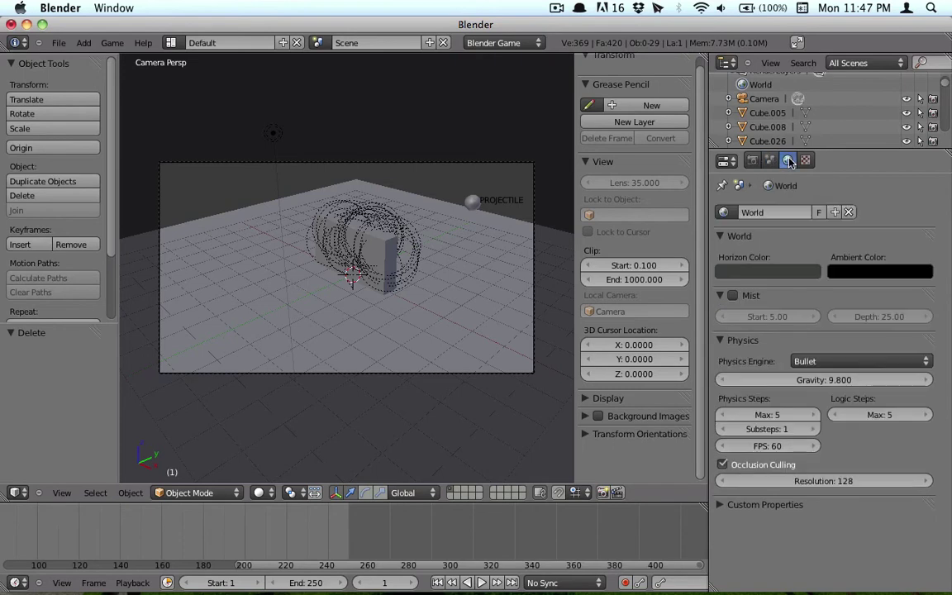
left_click(789, 431)
type("2")
key("Return")
left_click(778, 446)
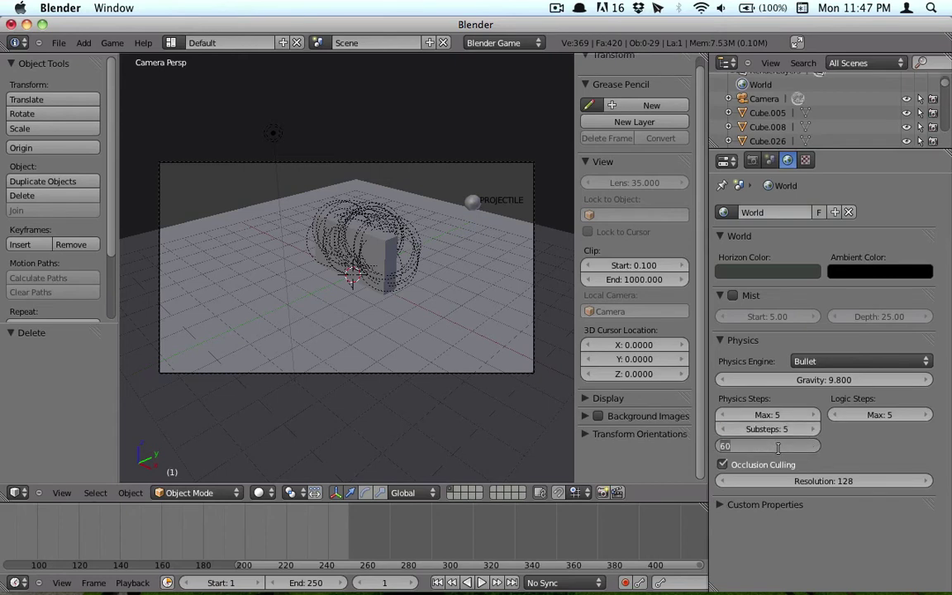
key("Return")
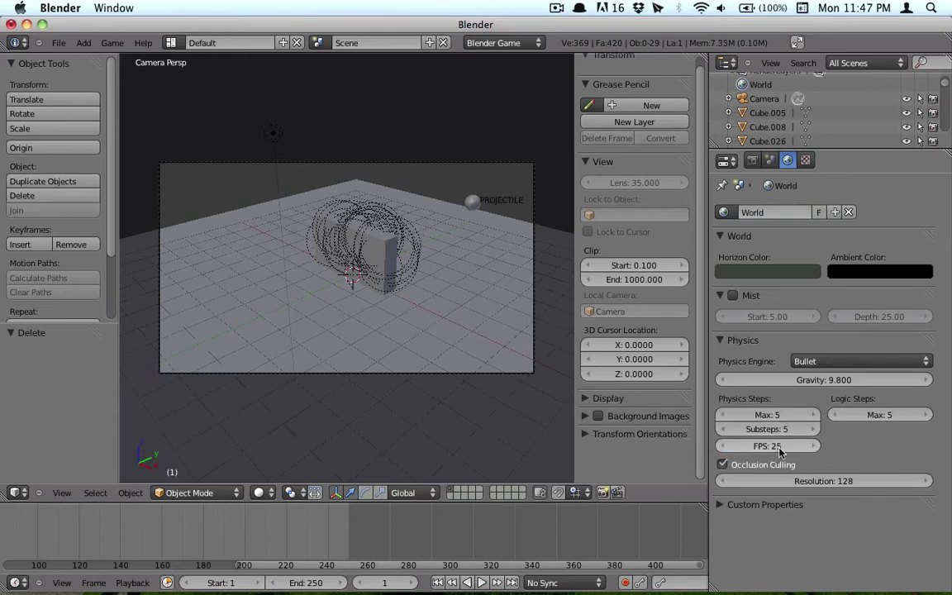
left_click_drag(786, 423, 744, 422)
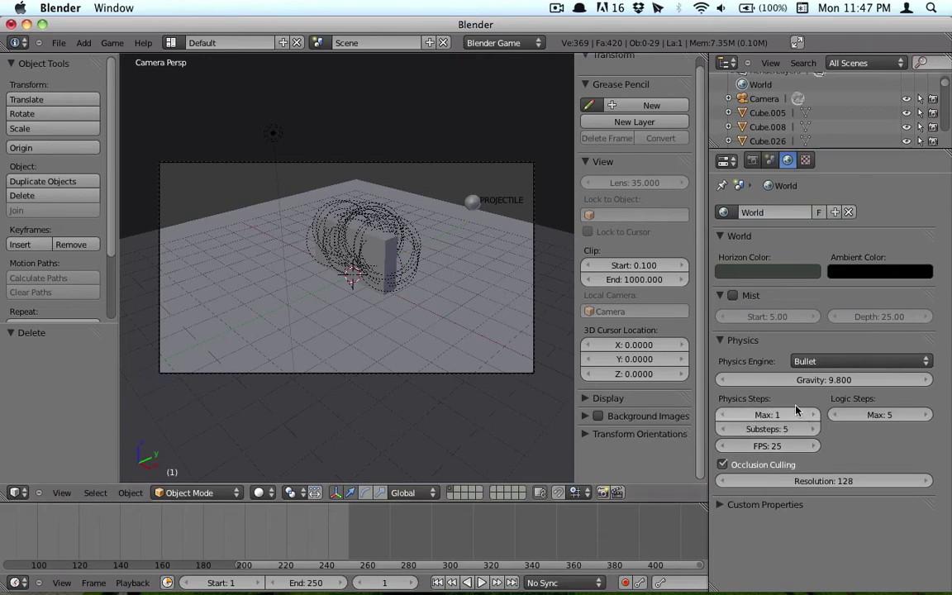
Run the game engine twice to test the wall's destruction with the changed world physics settings, exiting each time
key("p")
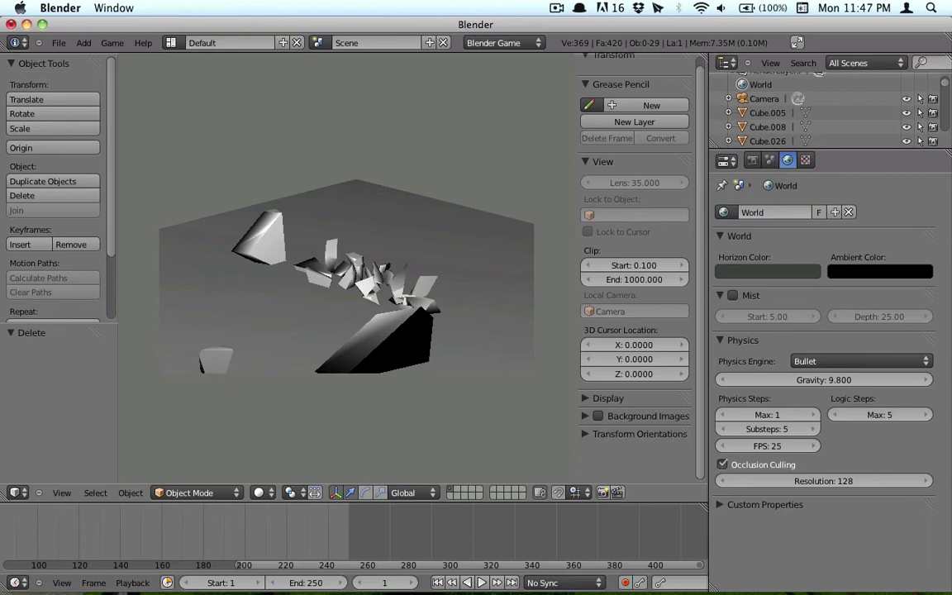
key("Escape")
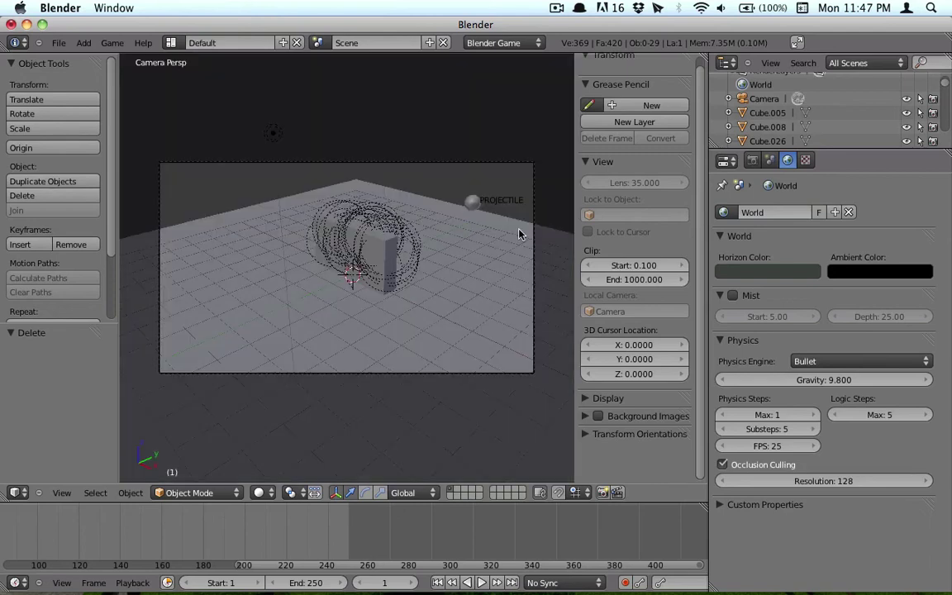
key("p")
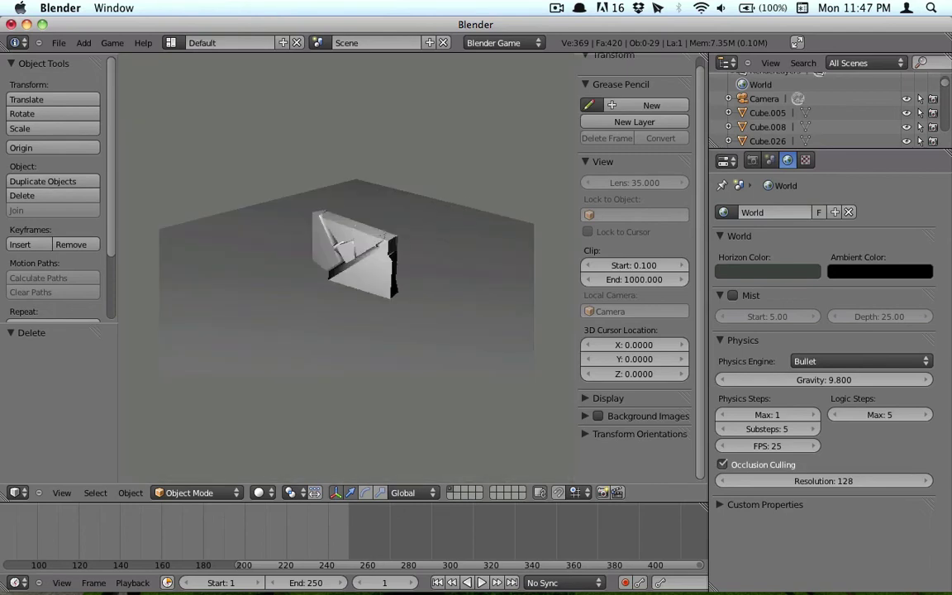
key("Escape")
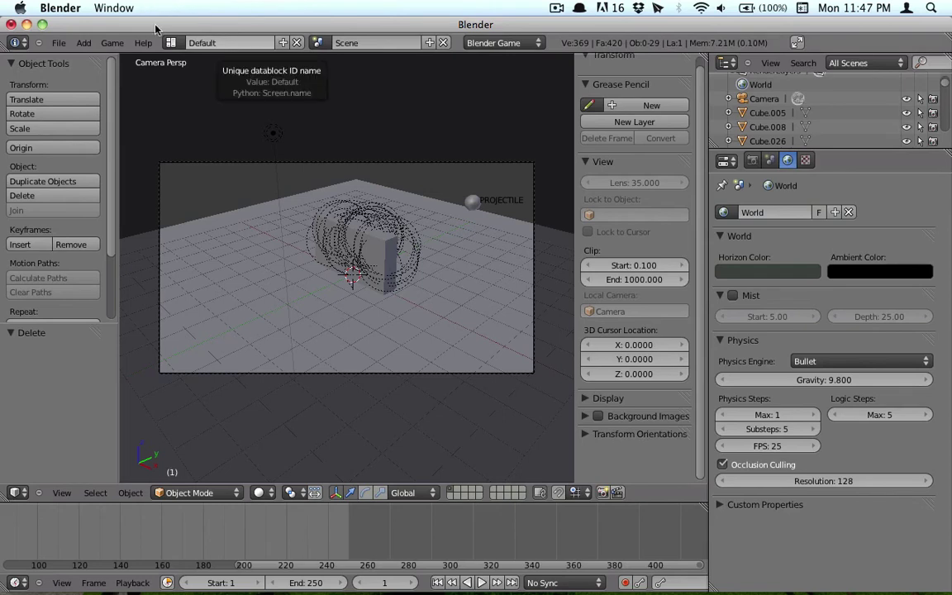
Turn on Record Animation for the game engine and play the timeline briefly from frame 1
left_click(111, 43)
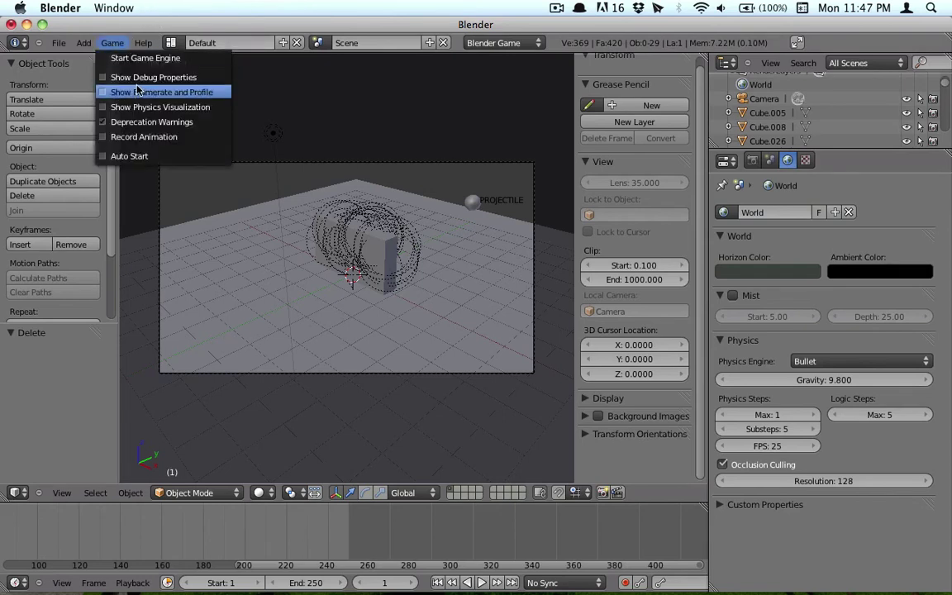
left_click(136, 141)
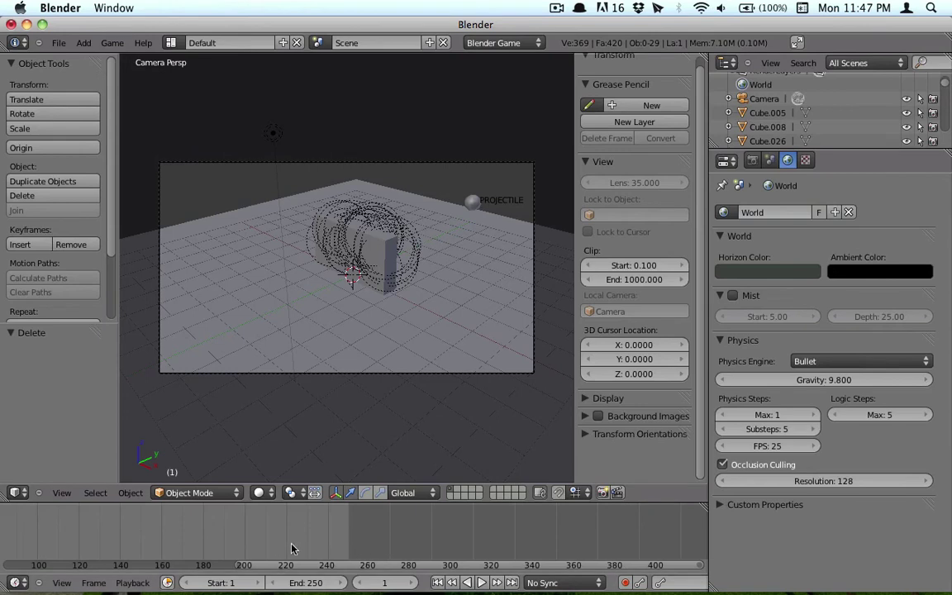
scroll(285, 568, "up", 5, "ctrl")
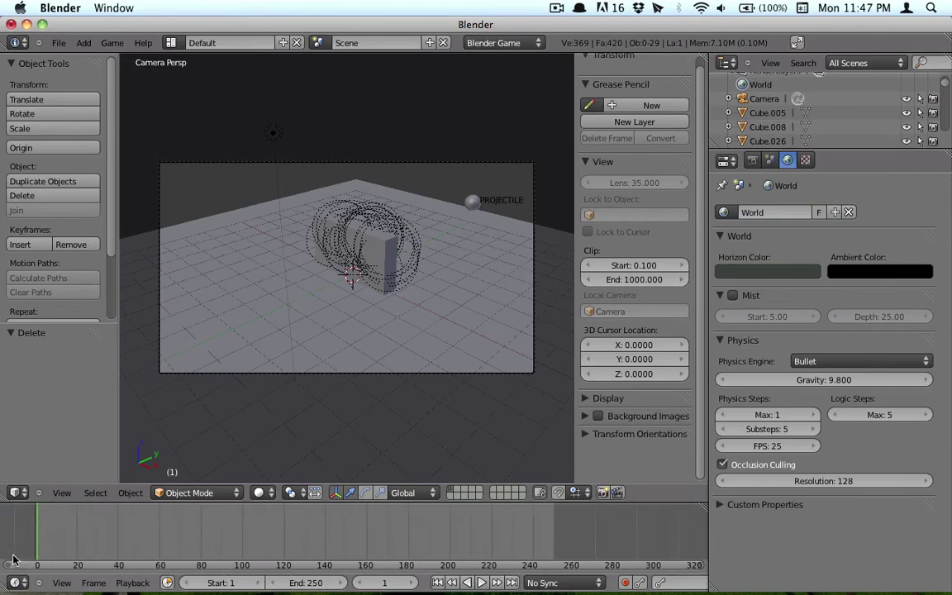
key("alt+a")
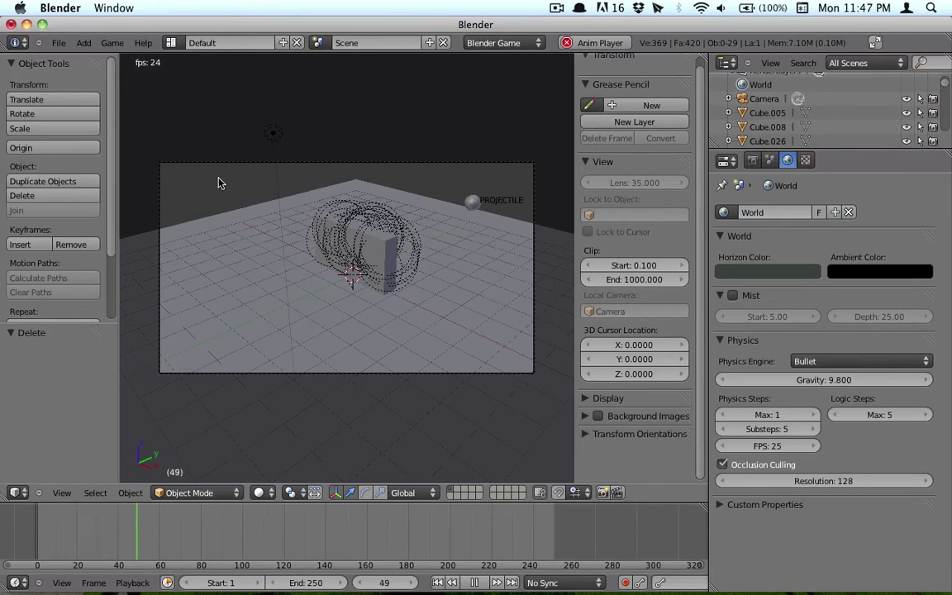
key("Escape")
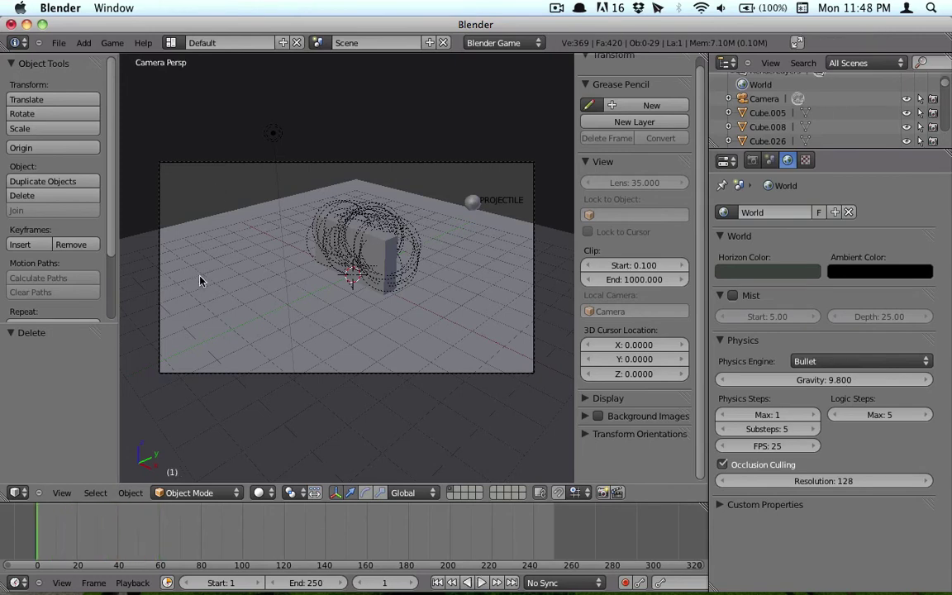
Run the game engine to record the wall's destruction and play back the recorded animation
key("p")
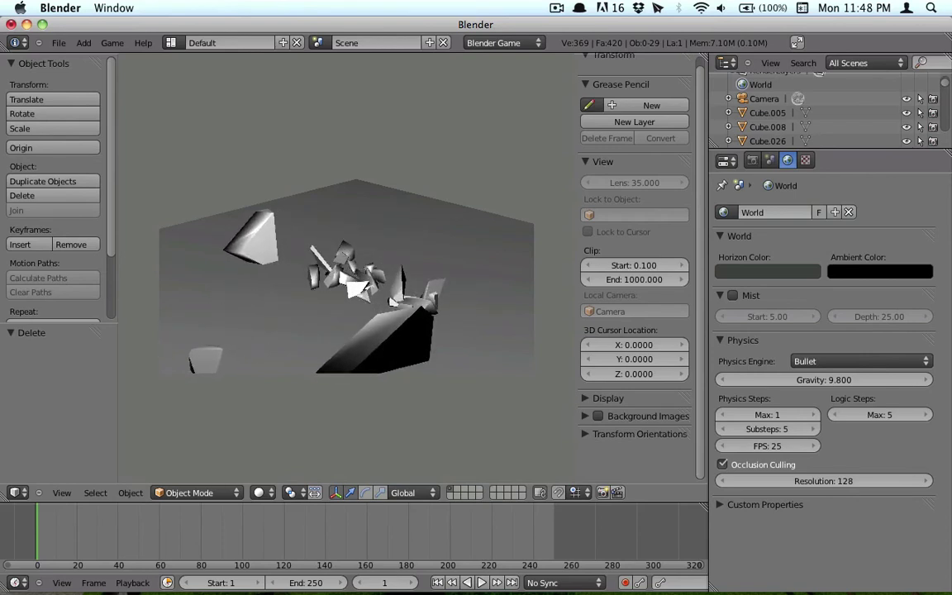
key("Escape")
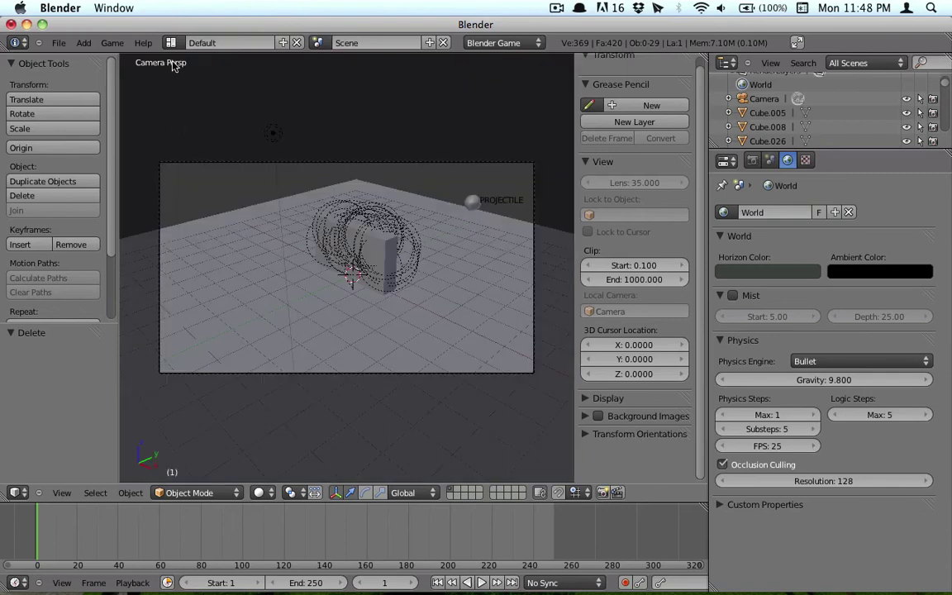
left_click(124, 43)
key("alt+a")
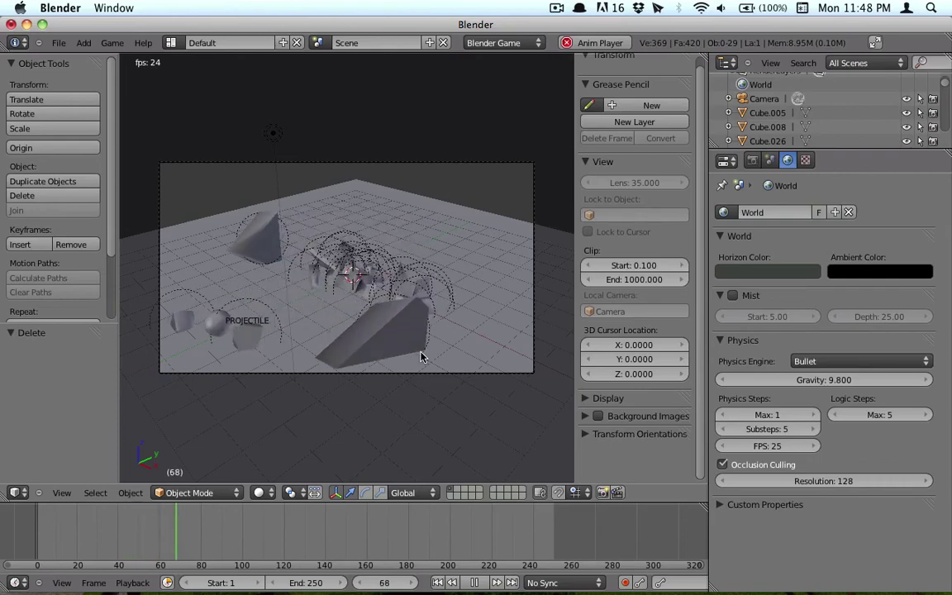
key("Escape")
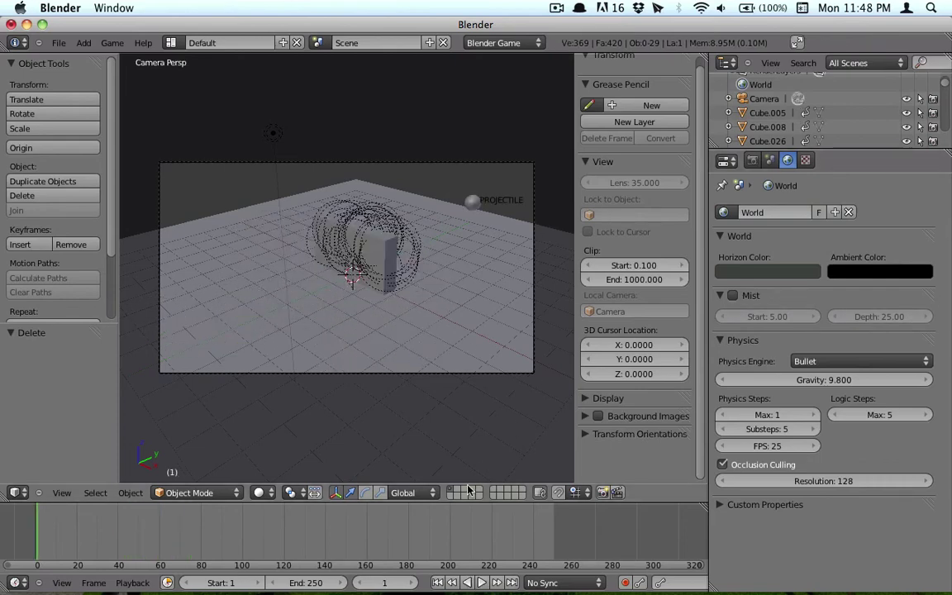
Go to frame 42 of the recorded destruction, render it as a still image, and close the render
left_click_drag(308, 532, 121, 521)
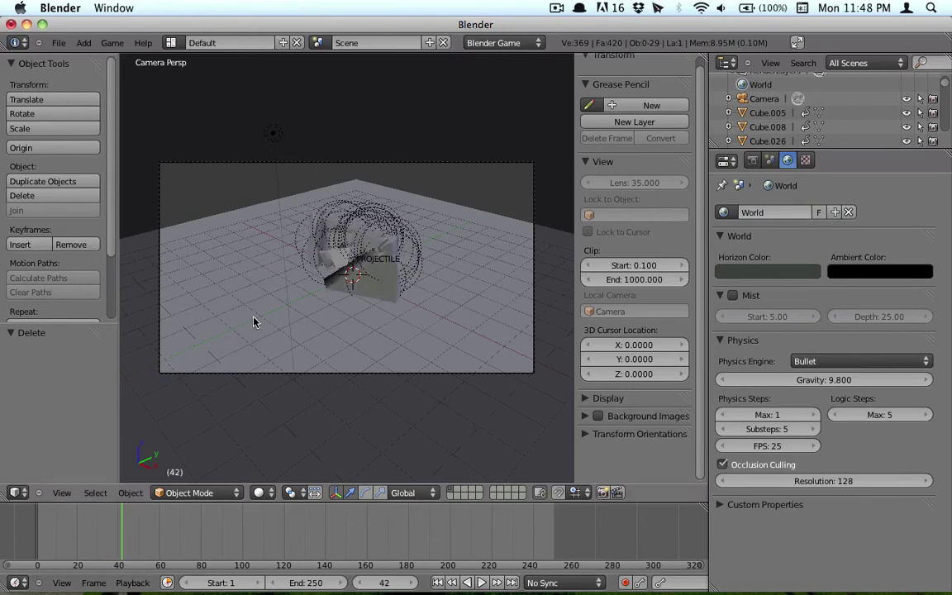
key("F12")
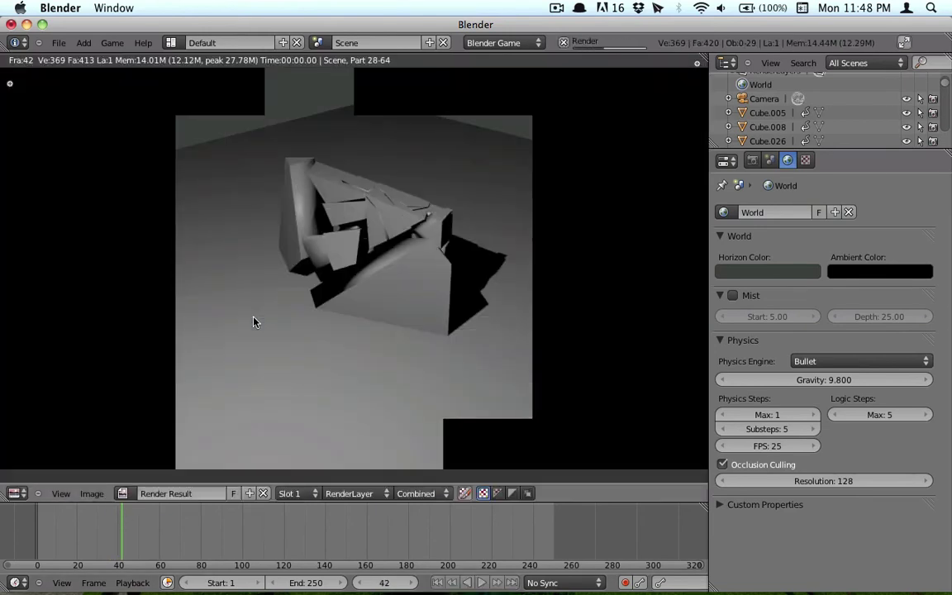
key("Escape")
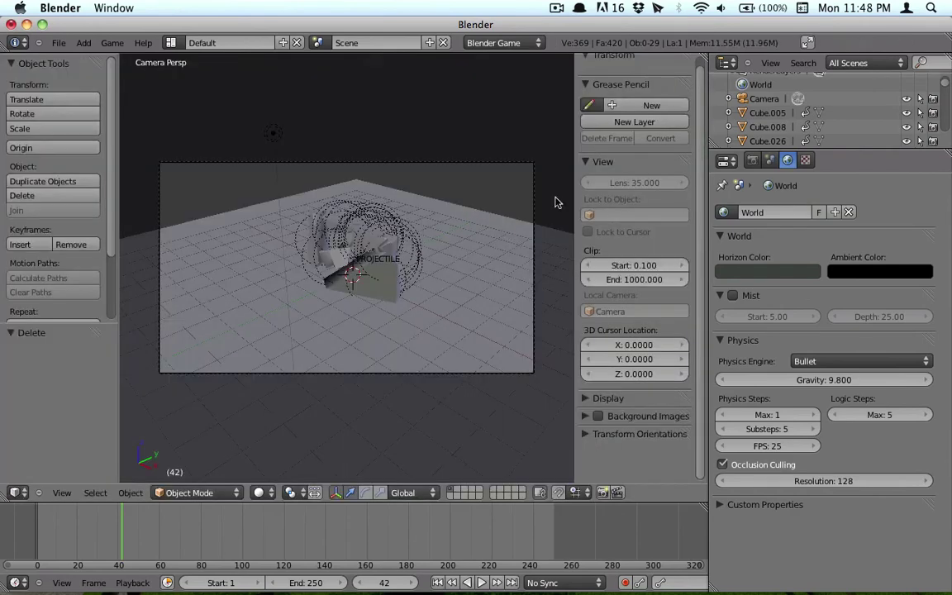
Switch the render engine to Blender Render and render frame 42 with the world's Ambient Occlusion enabled
left_click(505, 43)
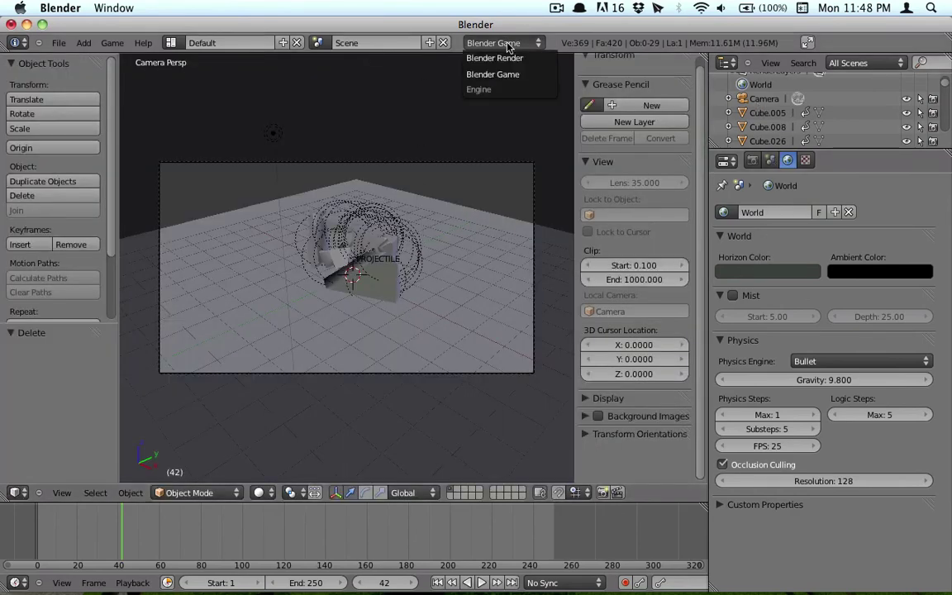
left_click(506, 56)
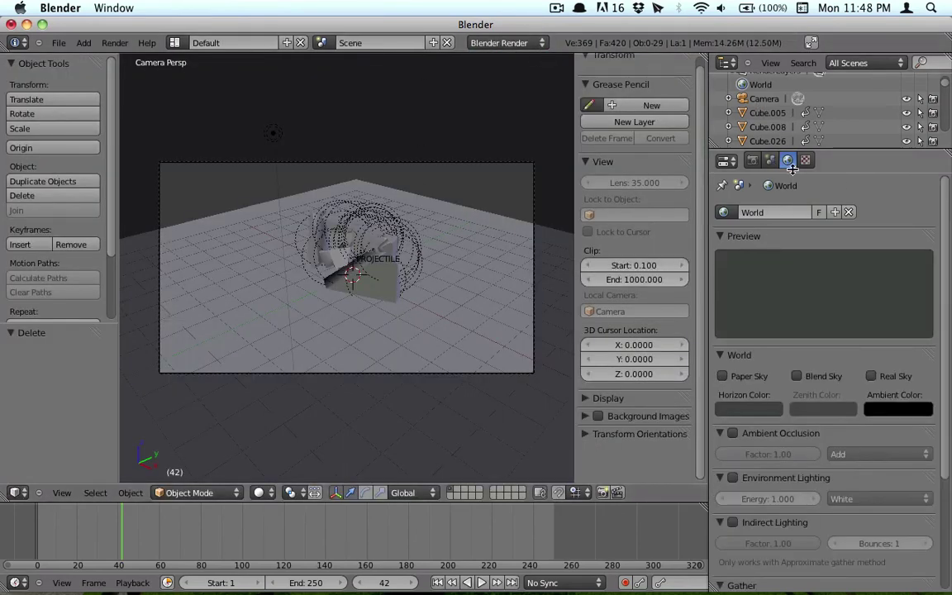
left_click(733, 433)
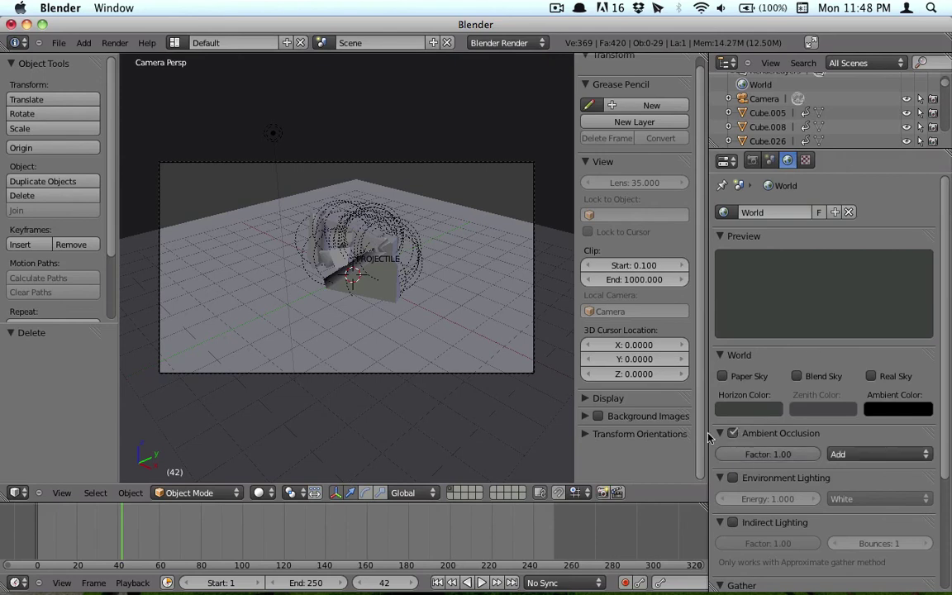
key("F12")
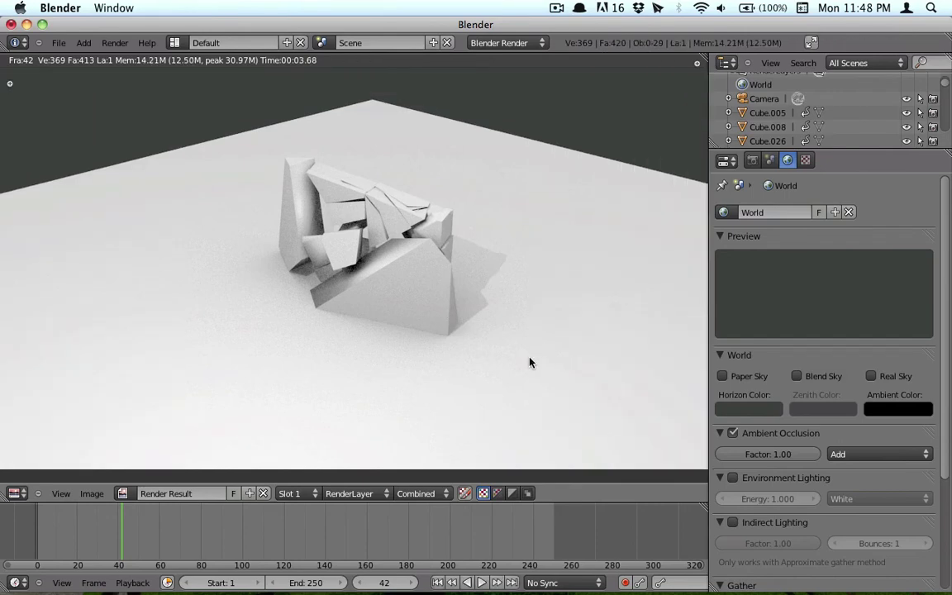
key("Escape")
Set the world's ambient occlusion gather samples to 8, render frame 42, and close the render
scroll(723, 439, "down", 5)
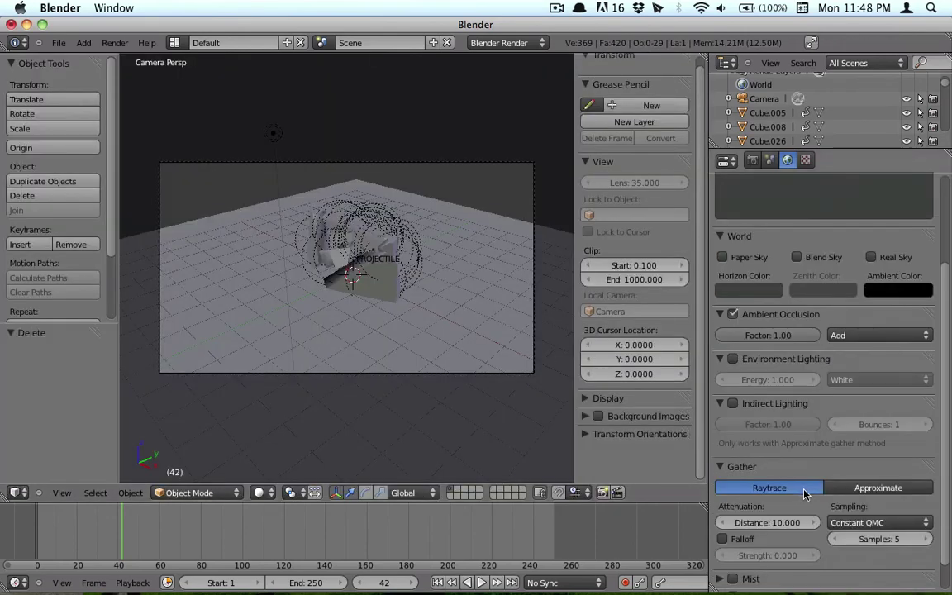
left_click(889, 508)
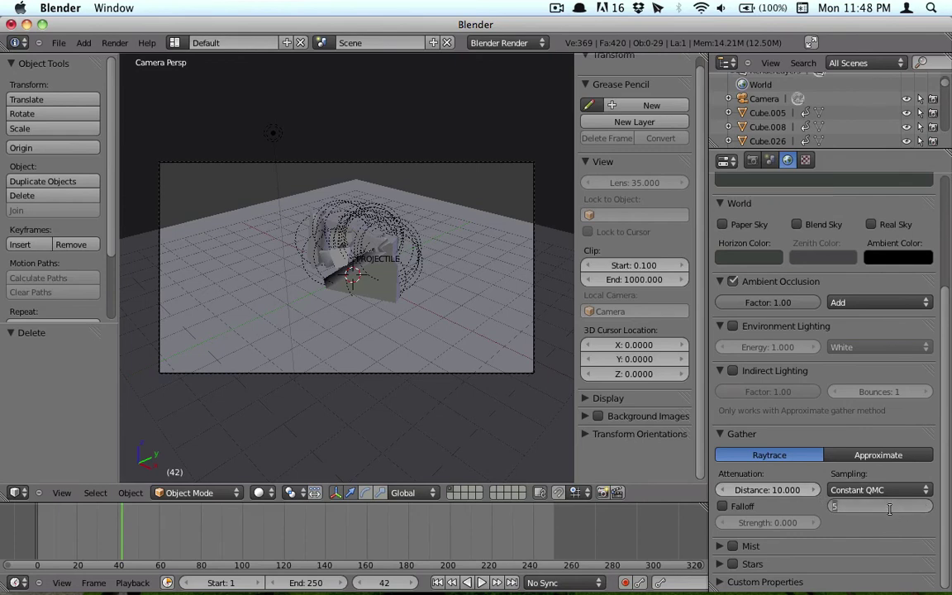
type("8")
key("Return")
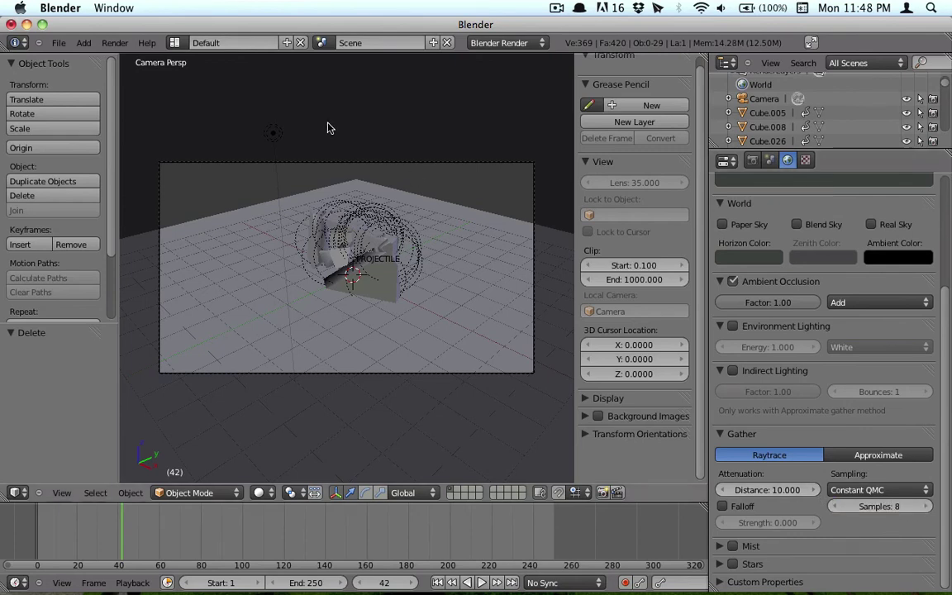
key("F12")
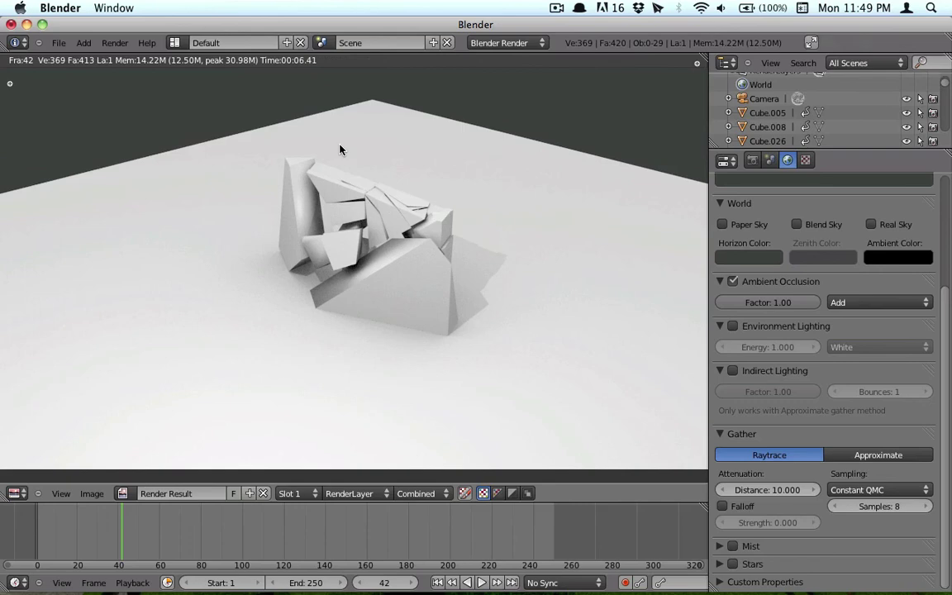
key("Escape")
Change the gather sampling method to Adaptive QMC, render the frame again, and close the render
left_click(882, 489)
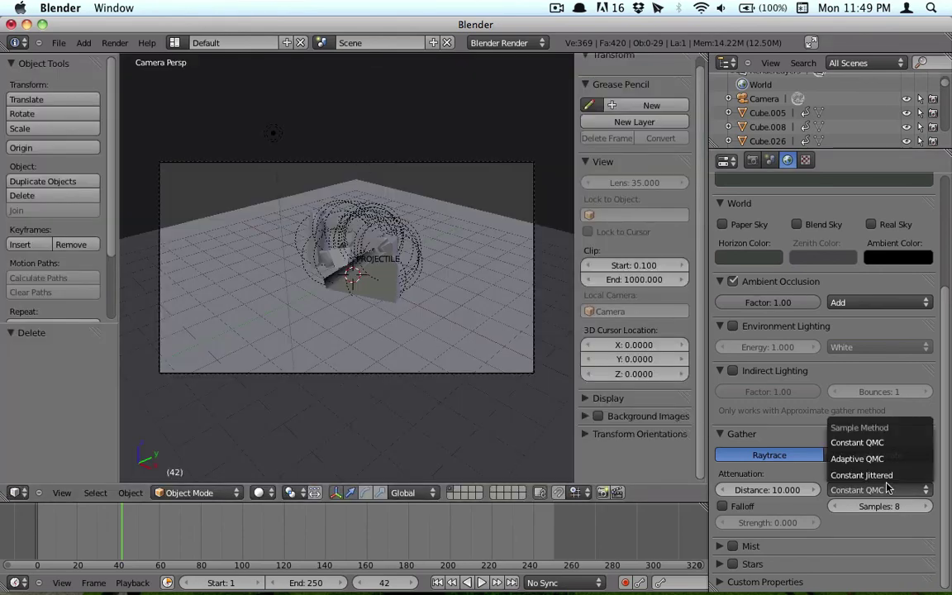
left_click(877, 459)
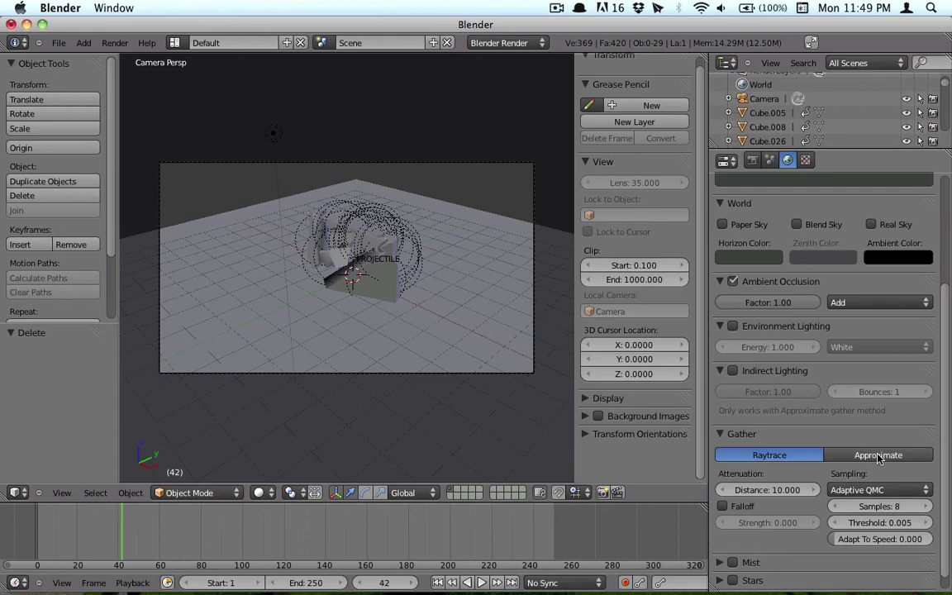
key("F12")
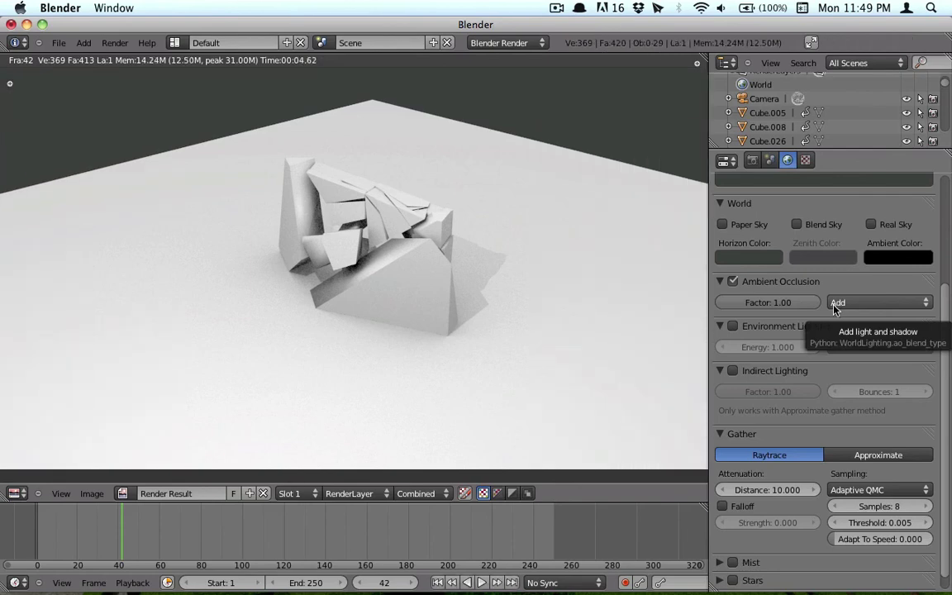
key("Escape")
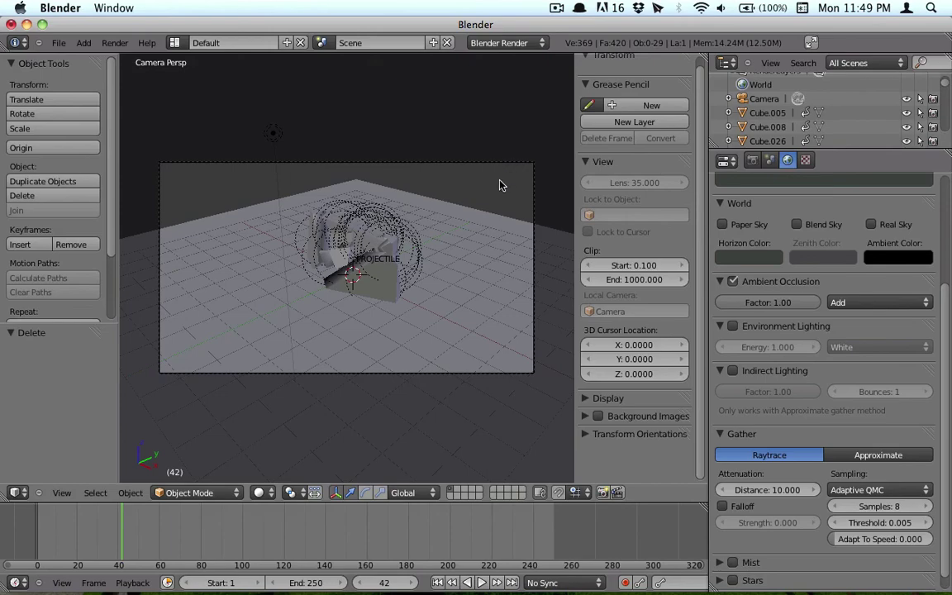
key("Home")
Switch to Finder, preview the finished animation 0001_0175.mov from the Desktop folder, and close the preview
mouse_move(108, 591)
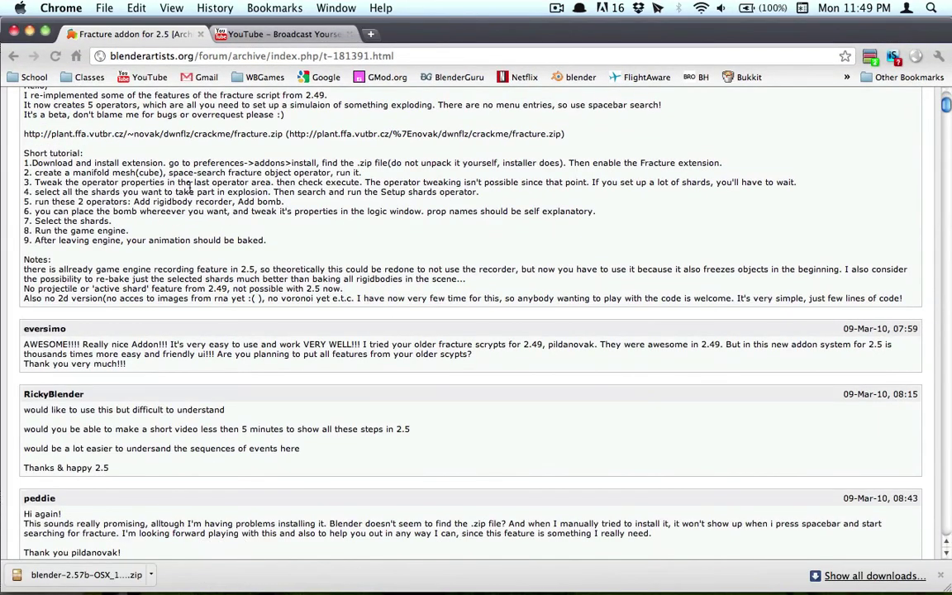
left_click(29, 33)
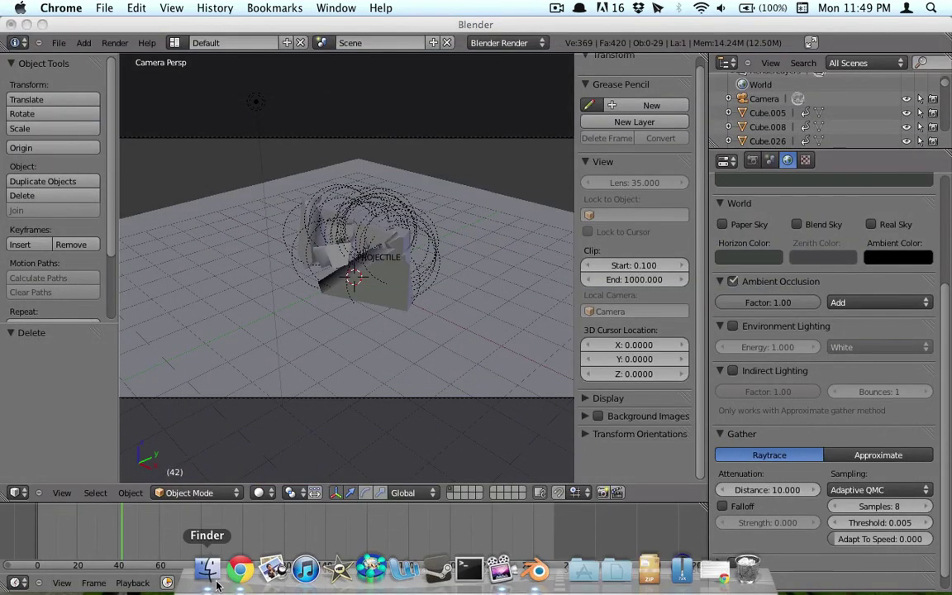
left_click(206, 570)
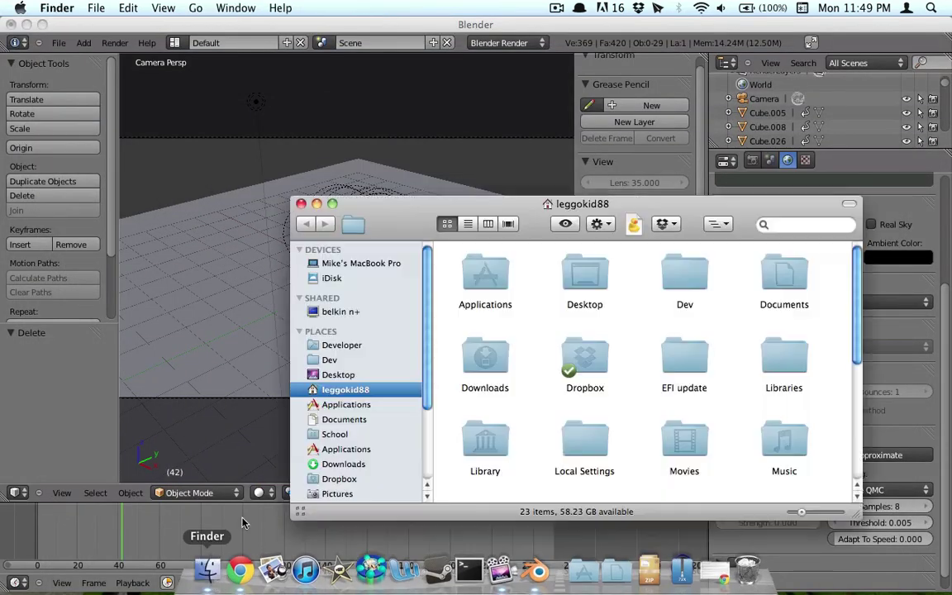
left_click(367, 375)
left_click(483, 269)
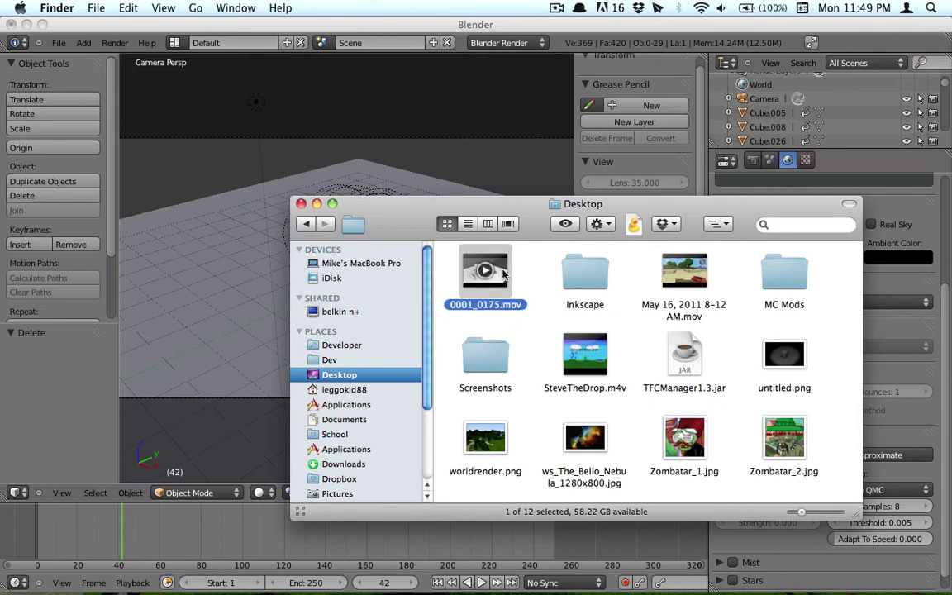
key("space")
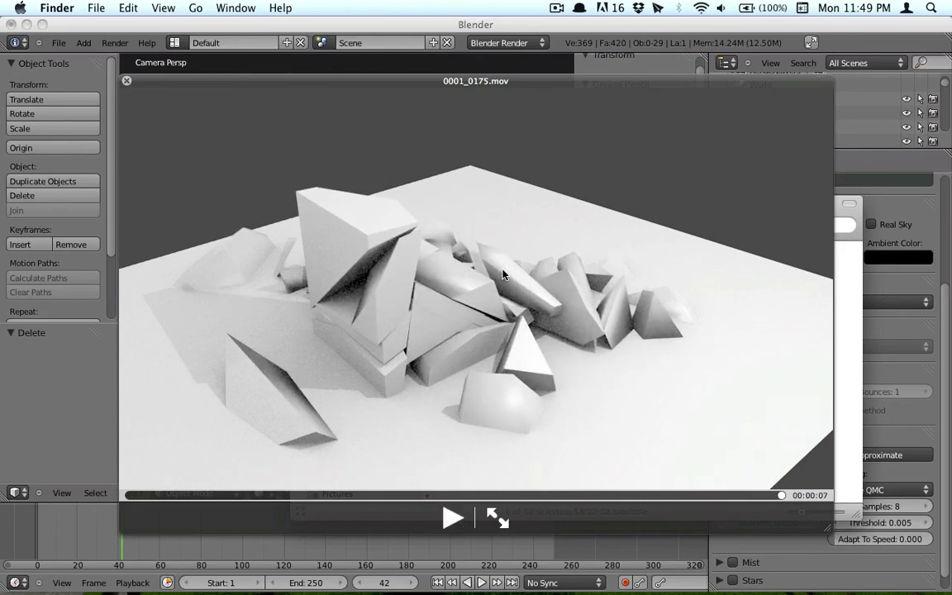
key("space")
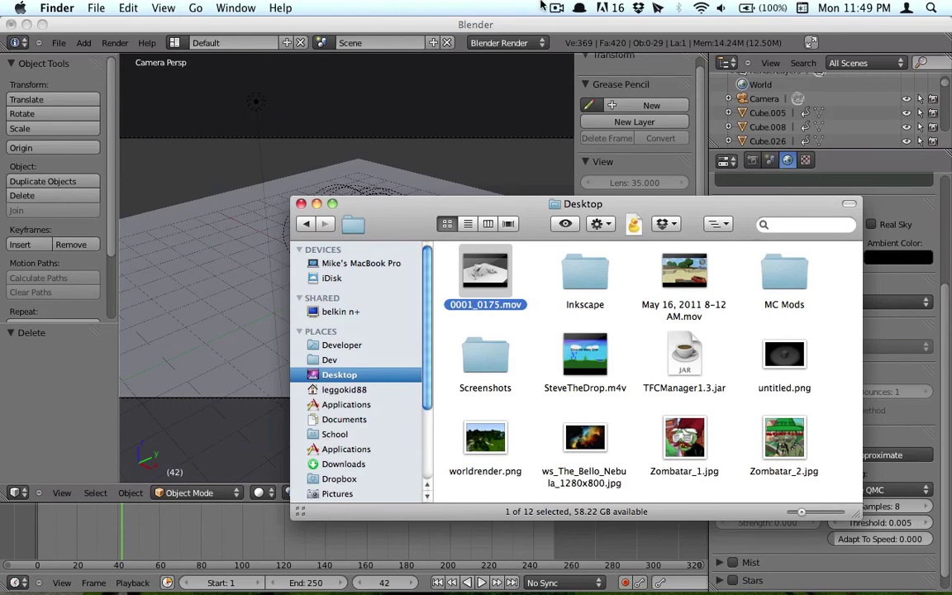